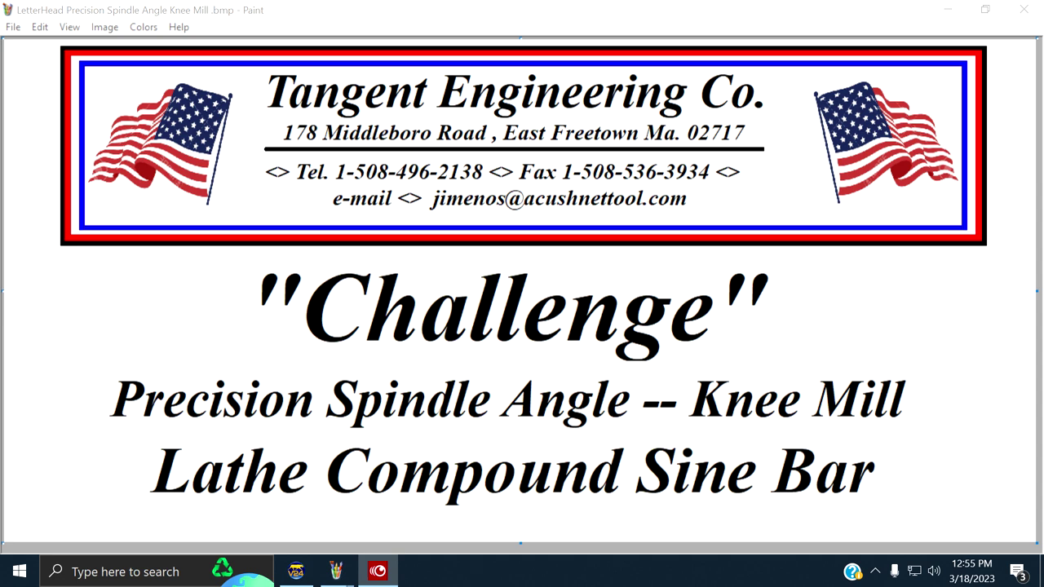
Step: Minimize the knee mill letterhead and bring up the image LetterHead Challenge Van Norman 12.bmp
{"action": "left_click", "coordinate": [949, 12]}
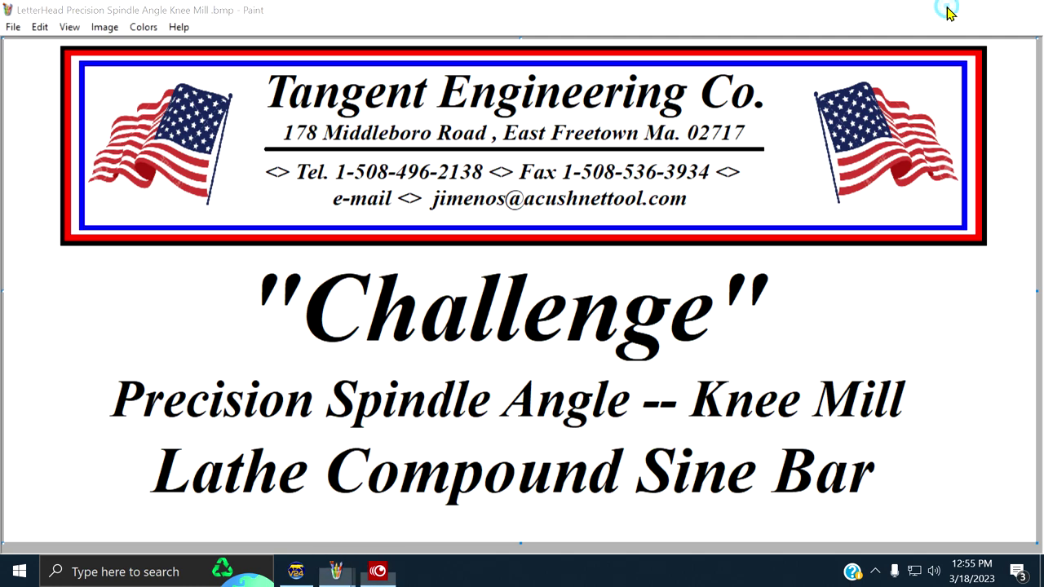
{"action": "left_click", "coordinate": [948, 12]}
{"action": "mouse_move", "coordinate": [326, 563]}
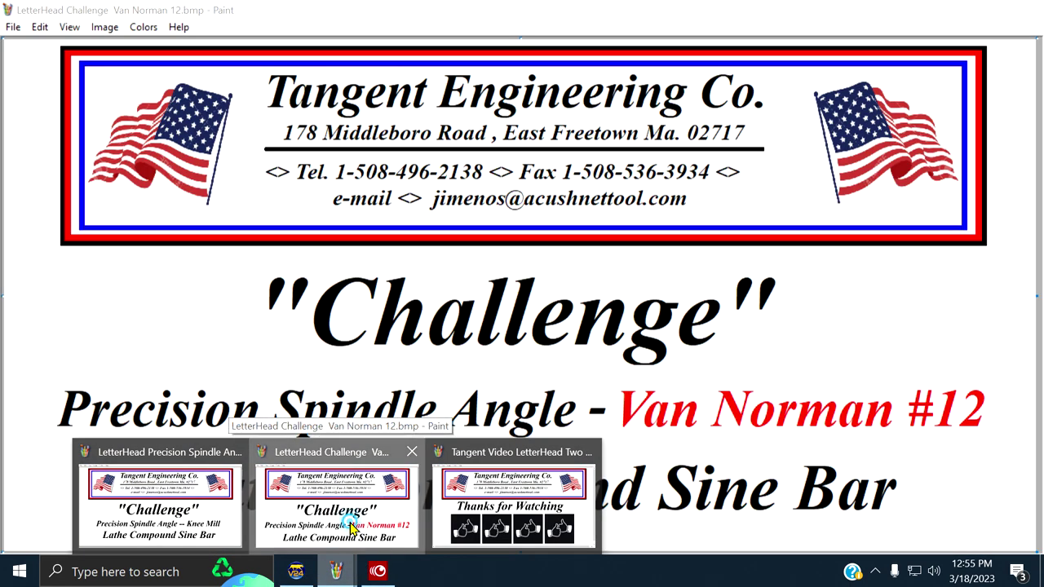
{"action": "left_click", "coordinate": [342, 514]}
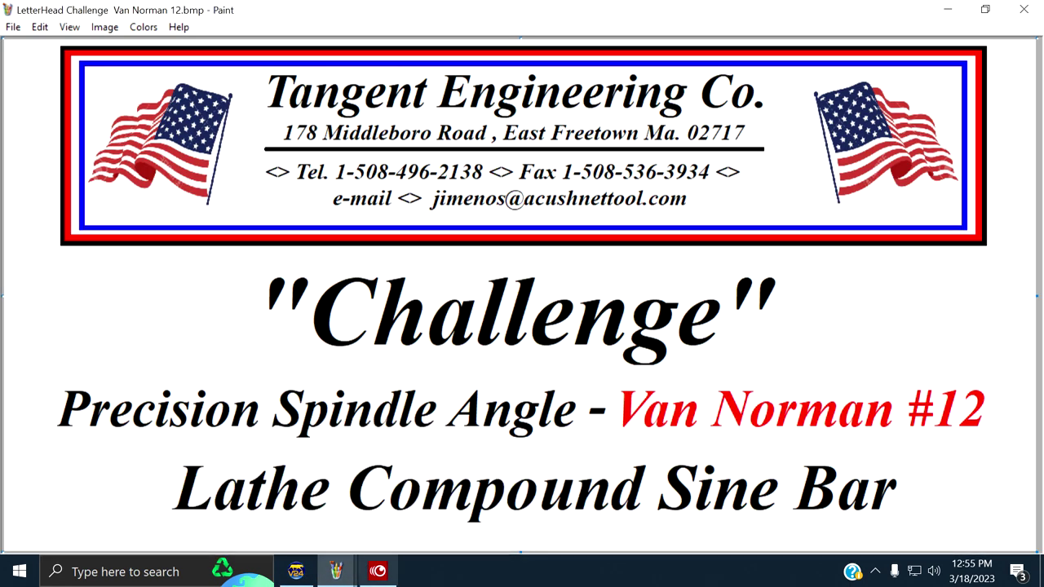
{"action": "mouse_move", "coordinate": [377, 571]}
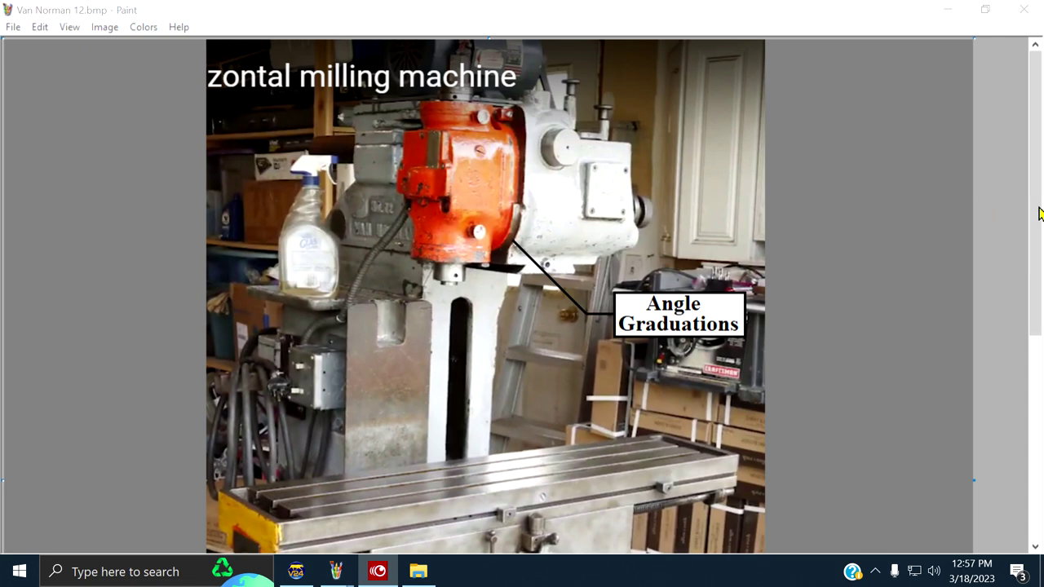
Step: Look over the full Van Norman 12 milling machine photo, from the spindle head to the base
{"action": "left_click_drag", "start_coordinate": [1028, 208], "coordinate": [1043, 392]}
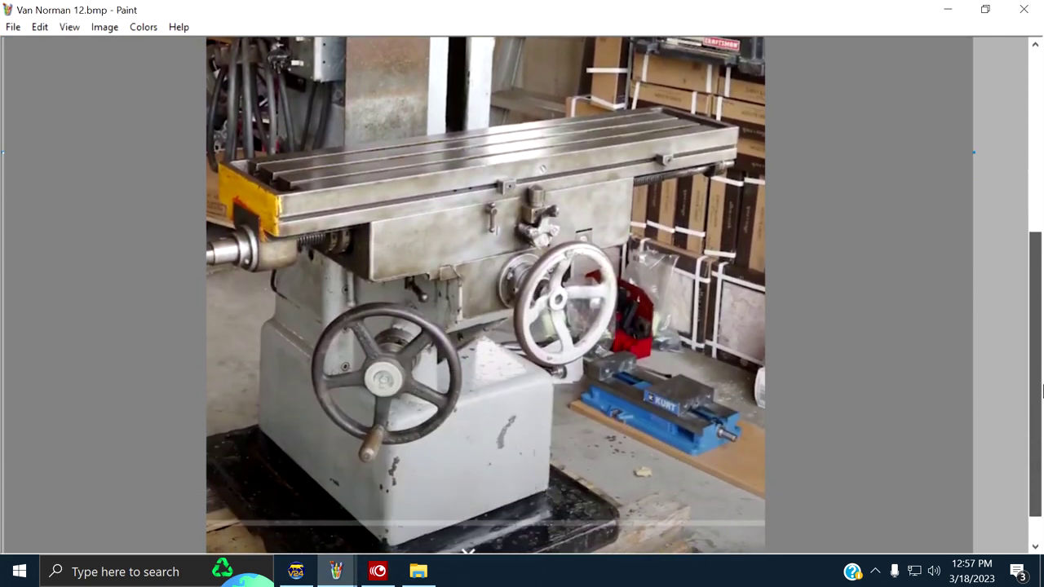
{"action": "left_click_drag", "start_coordinate": [1042, 392], "coordinate": [1041, 151]}
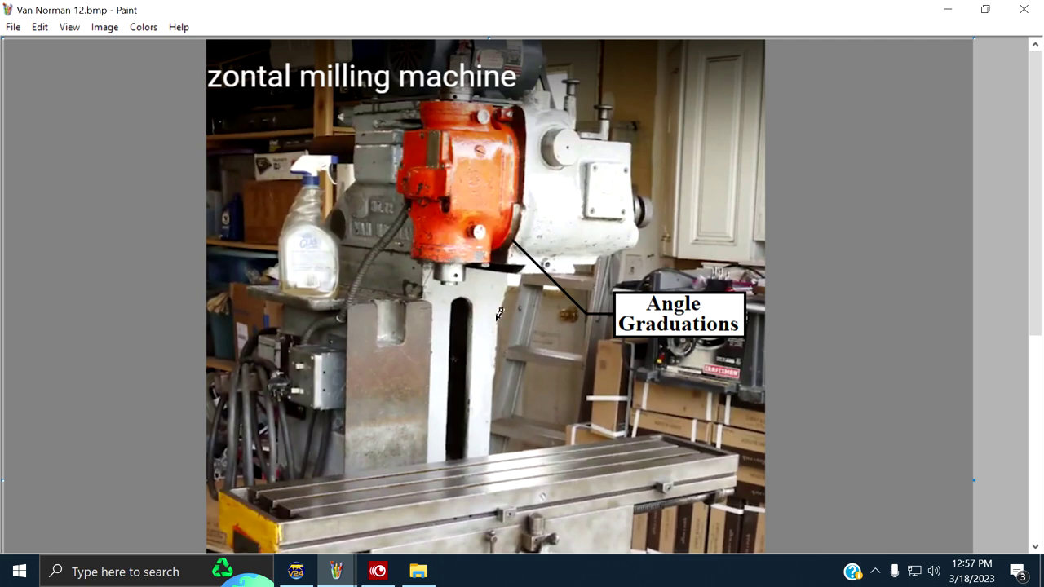
{"action": "left_click", "coordinate": [10, 28]}
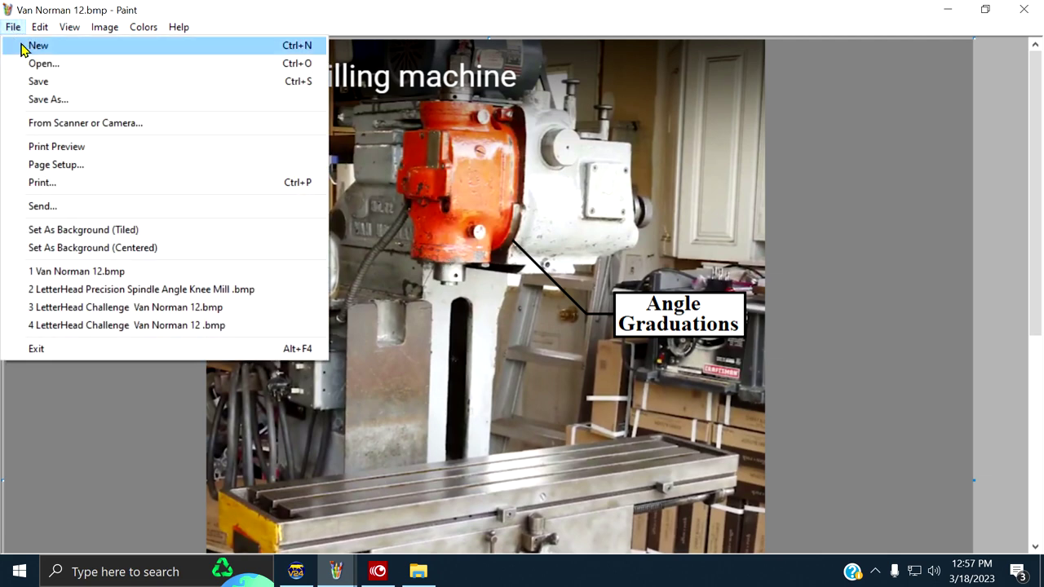
{"action": "mouse_move", "coordinate": [37, 29]}
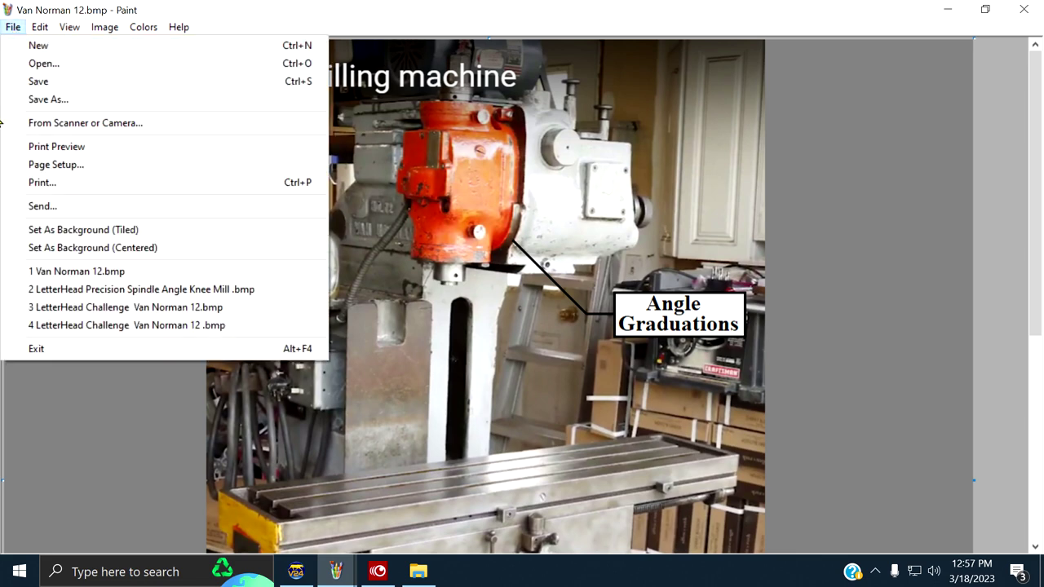
{"action": "left_click", "coordinate": [13, 31]}
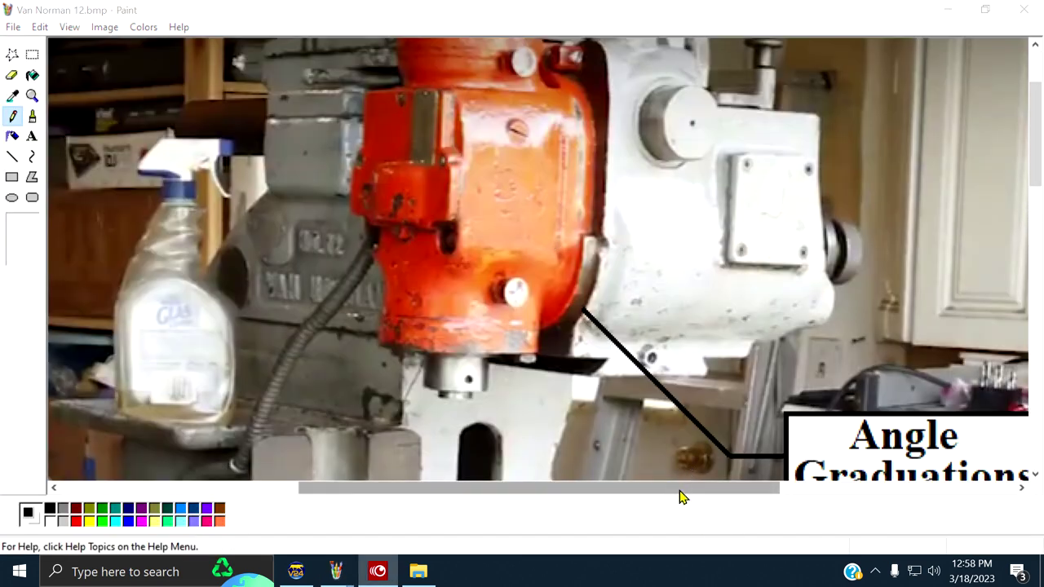
Step: Examine the angle graduations callout and the swivel head up close in the milling machine photo
{"action": "left_click_drag", "start_coordinate": [680, 495], "coordinate": [730, 496]}
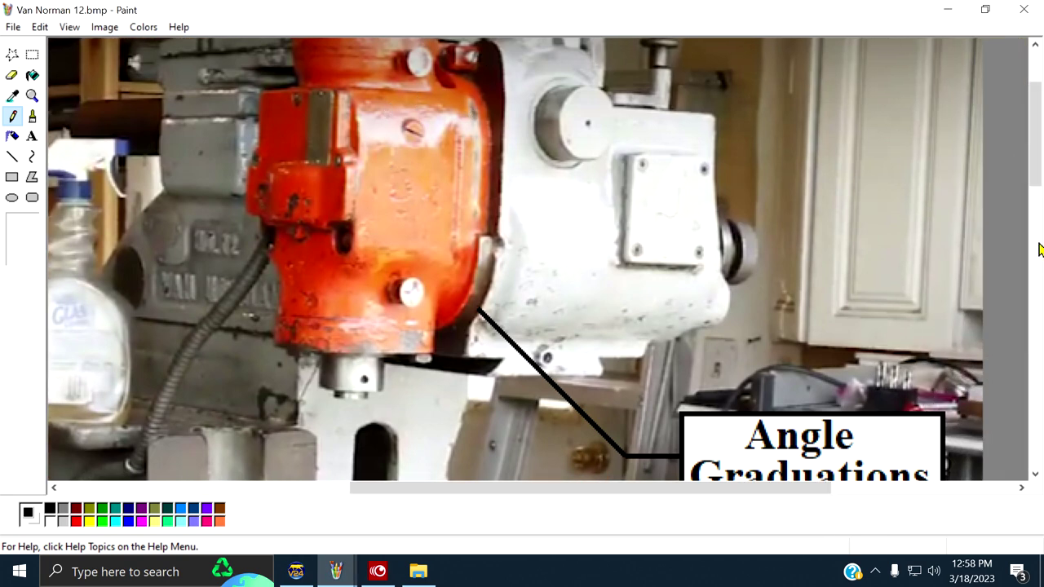
{"action": "left_click_drag", "start_coordinate": [1035, 167], "coordinate": [1035, 197]}
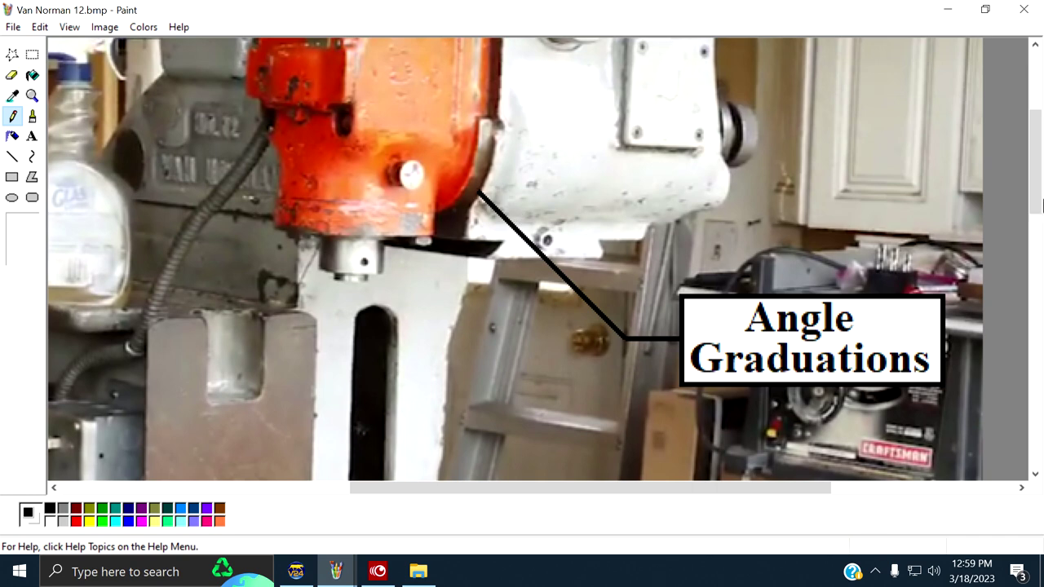
{"action": "mouse_move", "coordinate": [1036, 191]}
{"action": "left_mouse_down"}
{"action": "mouse_move", "coordinate": [1039, 150]}
{"action": "mouse_move", "coordinate": [1042, 197]}
{"action": "left_mouse_up"}
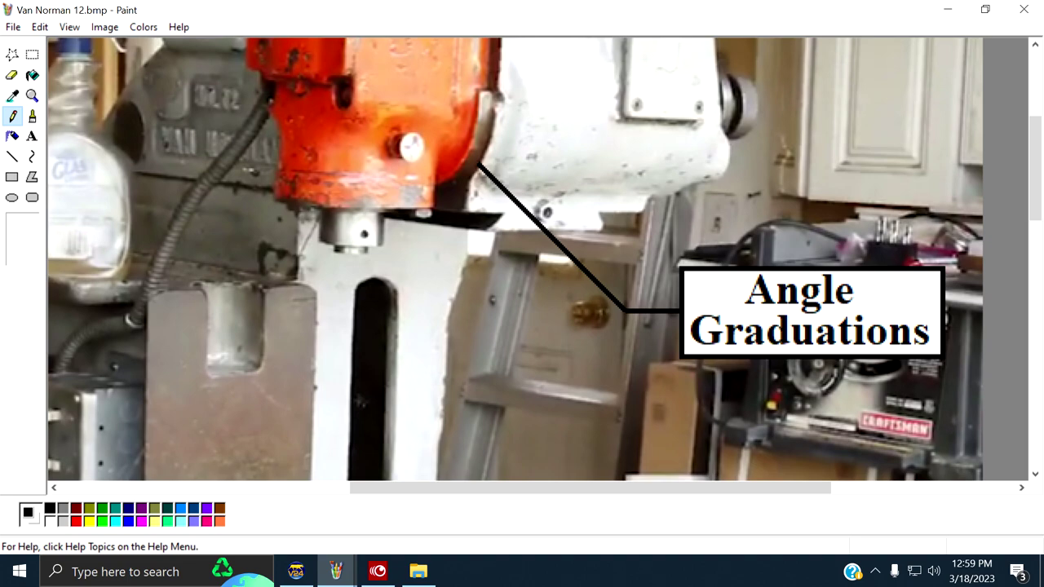
Step: Switch to the BobCAD drawing and examine the tilted quill, sine bar and dial indicator setup on the vertical milling machine table
{"action": "left_click", "coordinate": [378, 571]}
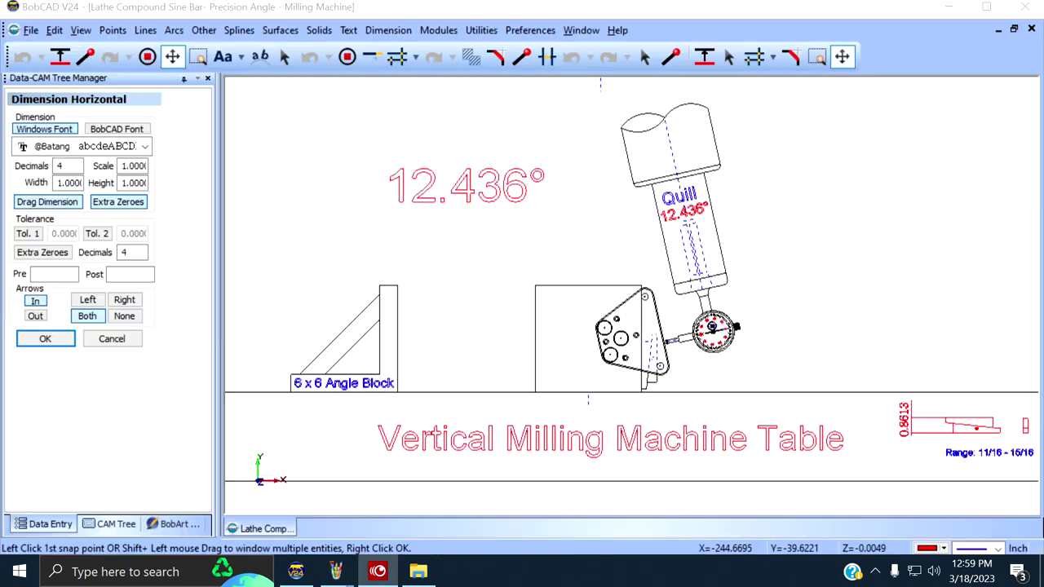
{"action": "mouse_move", "coordinate": [478, 350]}
{"action": "left_mouse_down"}
{"action": "mouse_move", "coordinate": [459, 312]}
{"action": "mouse_move", "coordinate": [462, 350]}
{"action": "left_mouse_up"}
{"action": "scroll", "coordinate": [479, 369], "scroll_direction": "up", "scroll_amount": 1}
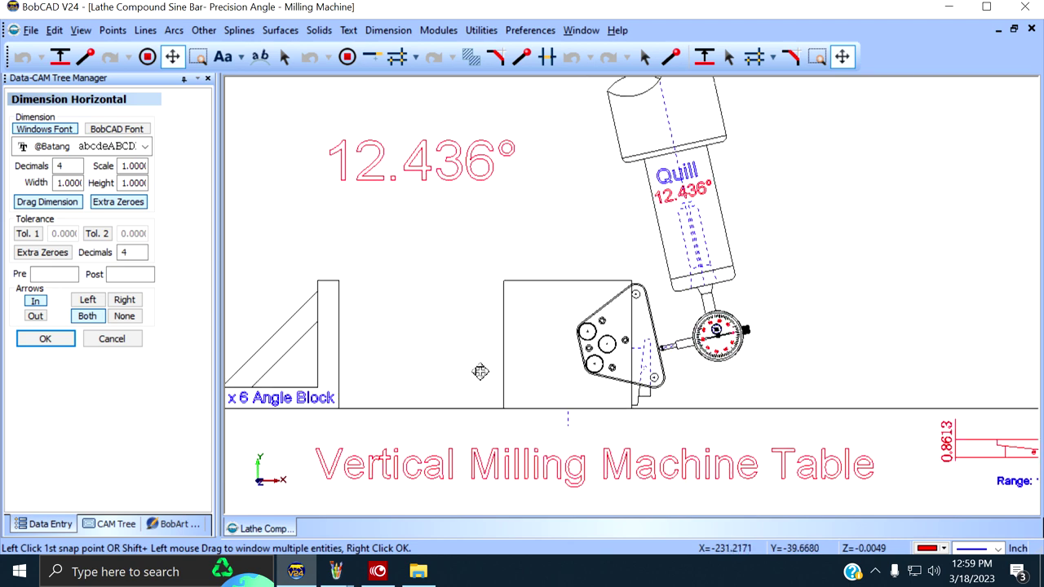
{"action": "scroll", "coordinate": [482, 370], "scroll_direction": "down", "scroll_amount": 1}
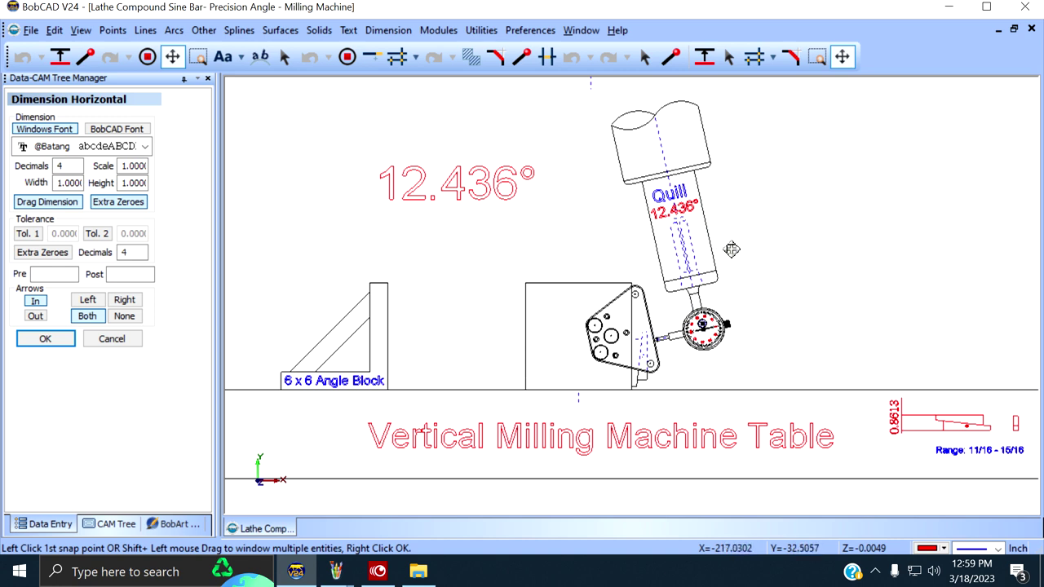
{"action": "scroll", "coordinate": [766, 279], "scroll_direction": "up", "scroll_amount": 2}
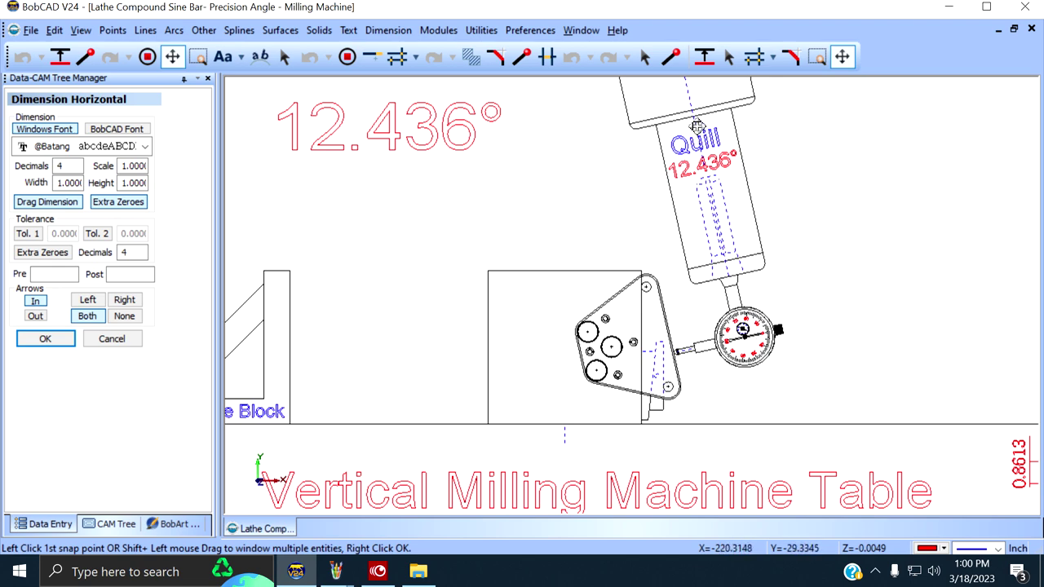
{"action": "scroll", "coordinate": [751, 312], "scroll_direction": "down", "scroll_amount": 1}
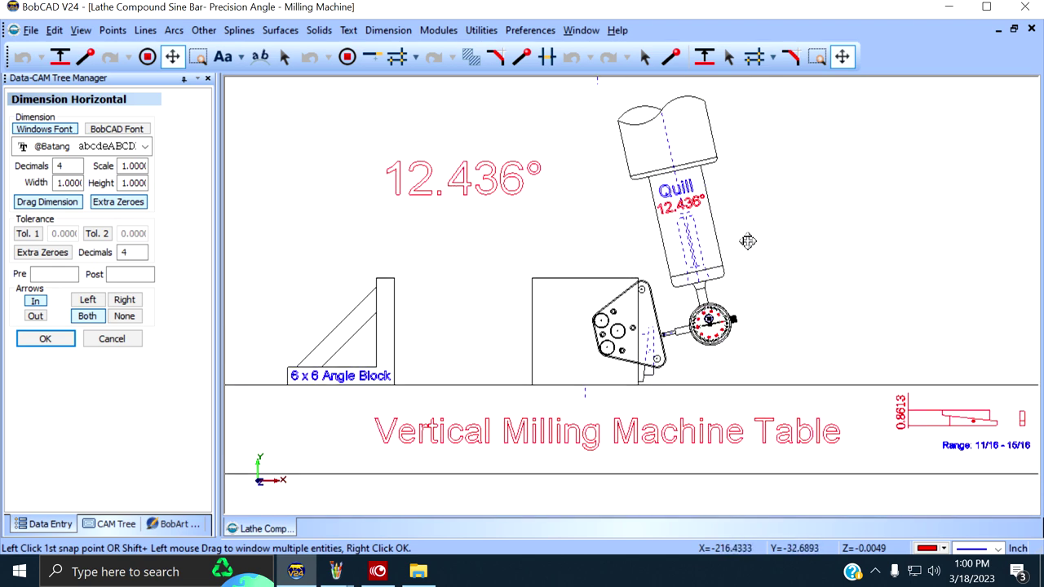
{"action": "scroll", "coordinate": [694, 214], "scroll_direction": "up", "scroll_amount": 1}
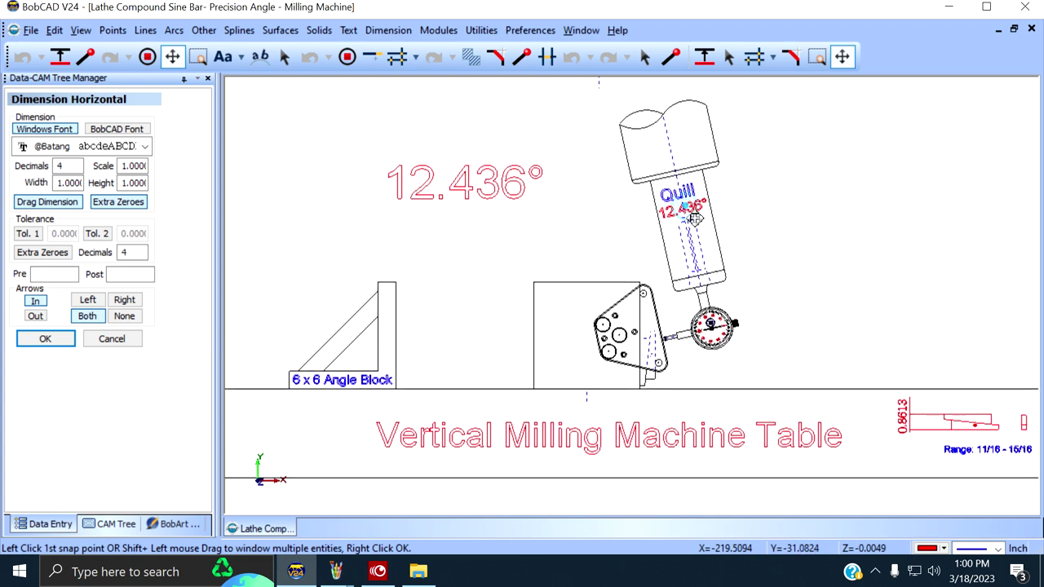
{"action": "scroll", "coordinate": [709, 232], "scroll_direction": "up", "scroll_amount": 1}
{"action": "scroll", "coordinate": [672, 290], "scroll_direction": "up", "scroll_amount": 1}
{"action": "scroll", "coordinate": [672, 290], "scroll_direction": "down", "scroll_amount": 1}
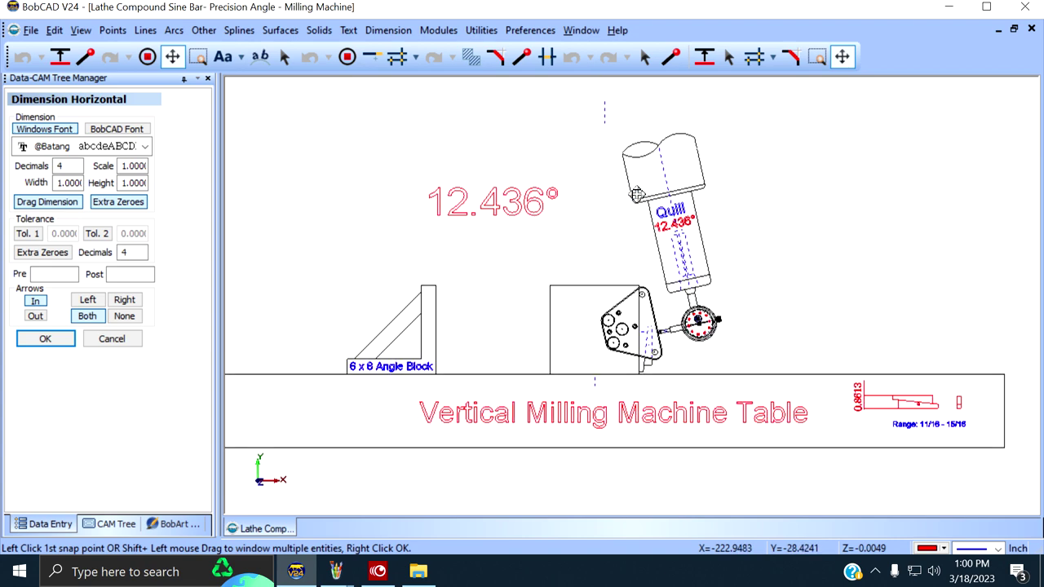
Step: Examine the Van Norman #12 spindle drawing with its indicator shaft assembly and the 3.250 and 4.250 versions
{"action": "scroll", "coordinate": [664, 298], "scroll_direction": "down", "scroll_amount": 2}
{"action": "left_click_drag", "start_coordinate": [649, 259], "coordinate": [747, 435]}
{"action": "left_click_drag", "start_coordinate": [729, 387], "coordinate": [581, 354]}
{"action": "scroll", "coordinate": [581, 353], "scroll_direction": "up", "scroll_amount": 4}
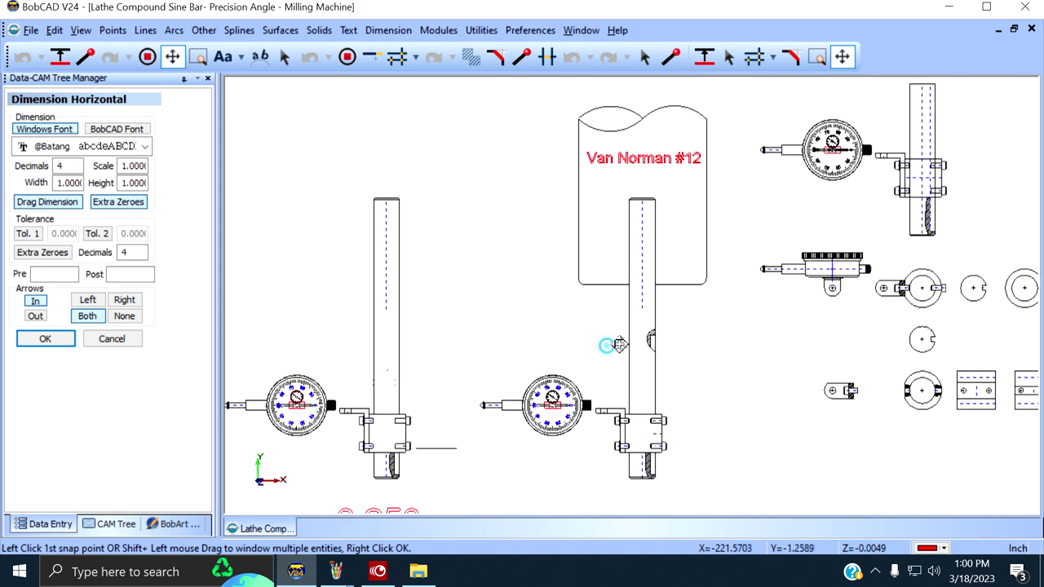
{"action": "mouse_move", "coordinate": [618, 350]}
{"action": "left_mouse_down"}
{"action": "mouse_move", "coordinate": [613, 321]}
{"action": "mouse_move", "coordinate": [618, 335]}
{"action": "left_mouse_up"}
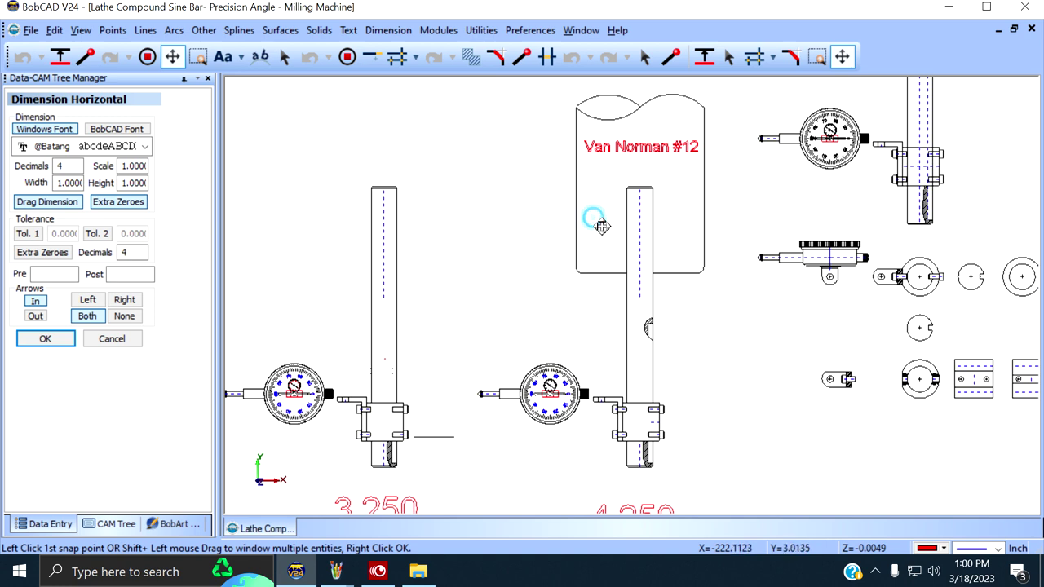
{"action": "left_click_drag", "start_coordinate": [595, 222], "coordinate": [616, 177]}
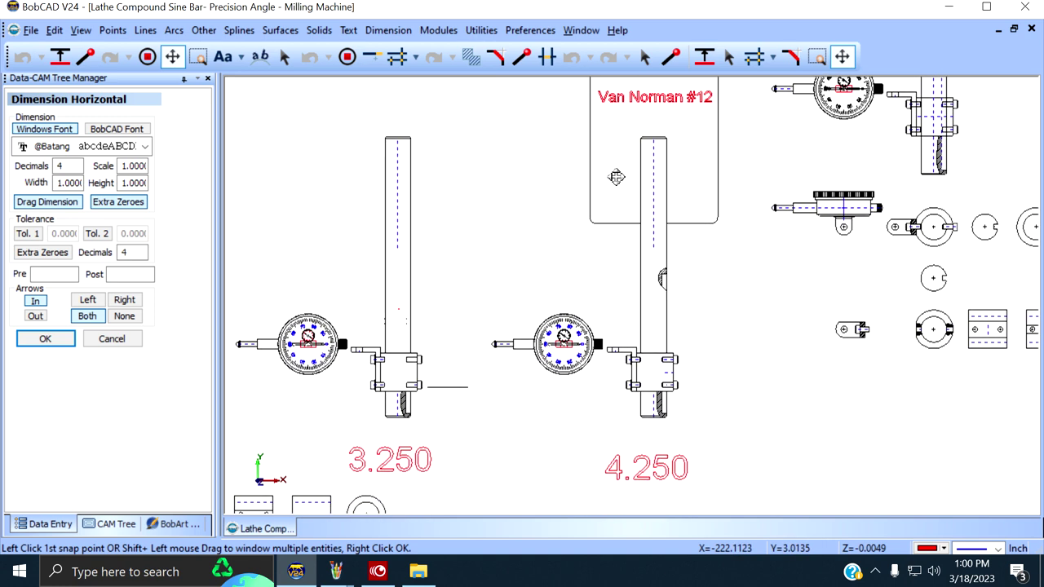
{"action": "left_click", "coordinate": [612, 184]}
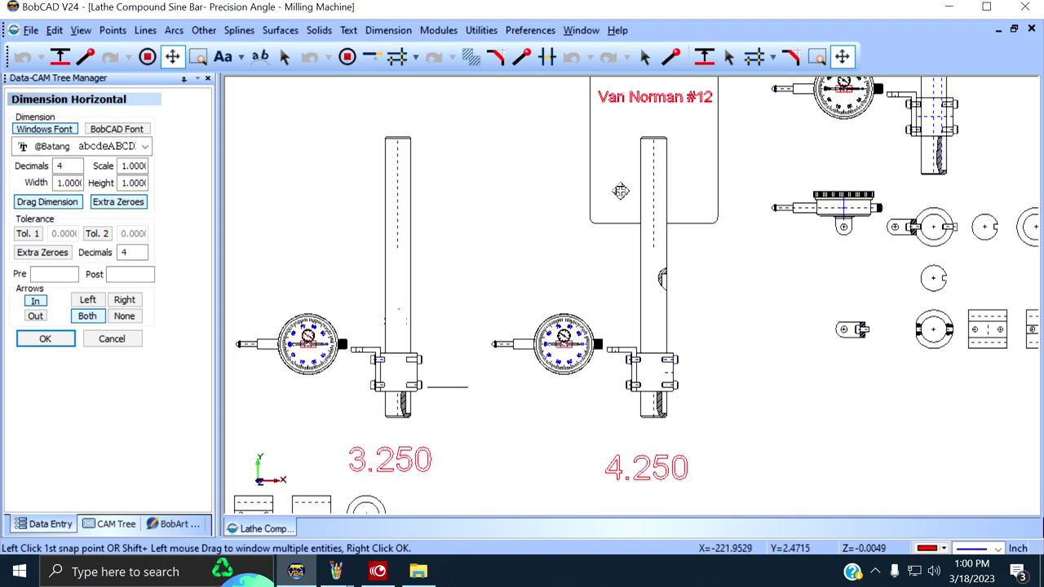
{"action": "scroll", "coordinate": [557, 241], "scroll_direction": "down", "scroll_amount": 1}
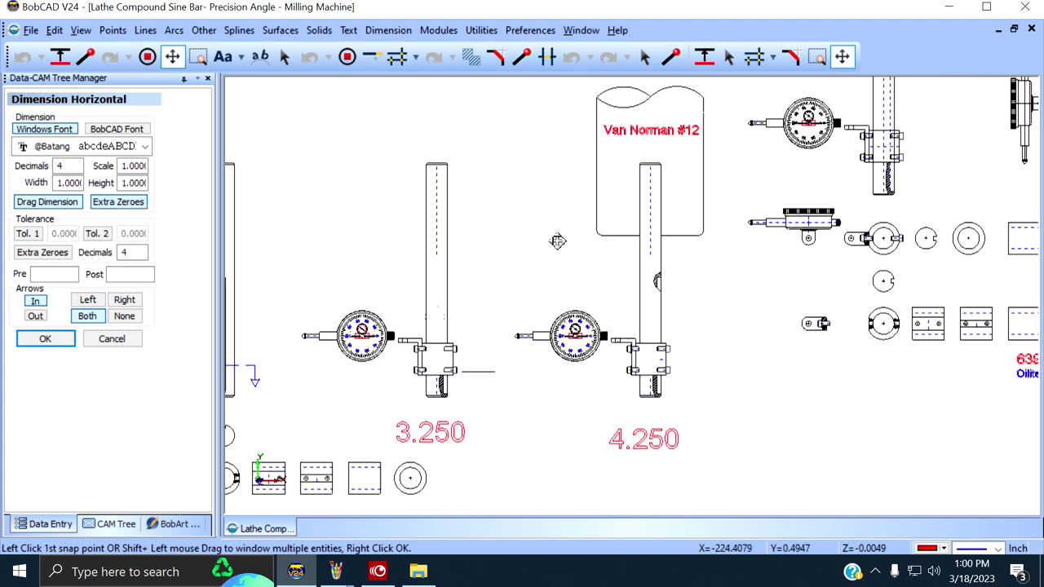
Step: Inspect the slotted shaft views and their 6103N4 low carbon, tight tolerance material note
{"action": "scroll", "coordinate": [539, 237], "scroll_direction": "down", "scroll_amount": 1}
{"action": "left_click_drag", "start_coordinate": [397, 234], "coordinate": [603, 260]}
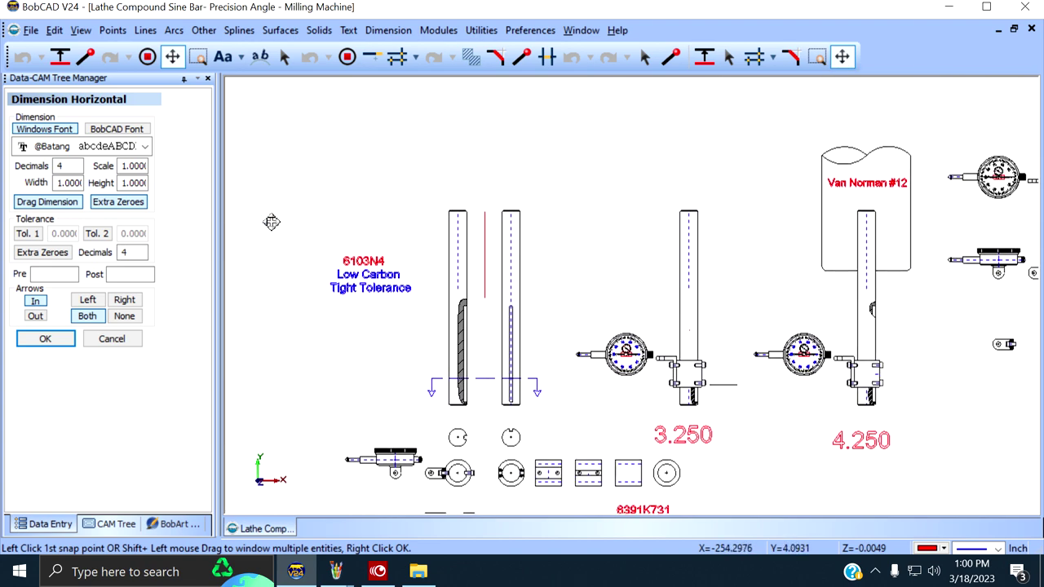
{"action": "mouse_move", "coordinate": [271, 222]}
{"action": "left_mouse_down"}
{"action": "mouse_move", "coordinate": [422, 240]}
{"action": "mouse_move", "coordinate": [564, 218]}
{"action": "left_mouse_up"}
{"action": "scroll", "coordinate": [434, 257], "scroll_direction": "up", "scroll_amount": 3}
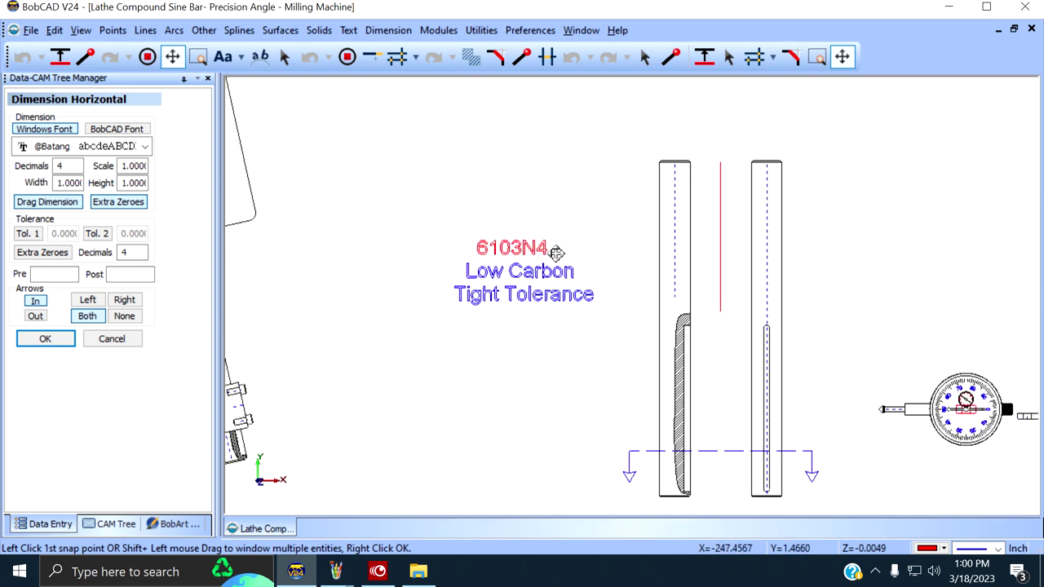
{"action": "scroll", "coordinate": [556, 254], "scroll_direction": "up", "scroll_amount": 4}
{"action": "scroll", "coordinate": [627, 296], "scroll_direction": "down", "scroll_amount": 3}
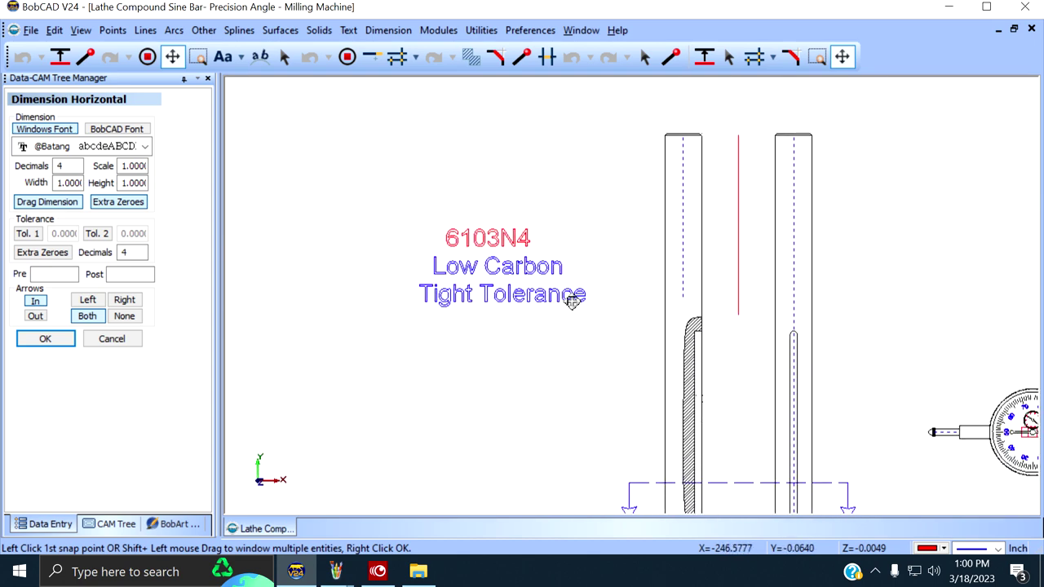
{"action": "scroll", "coordinate": [579, 306], "scroll_direction": "down", "scroll_amount": 2}
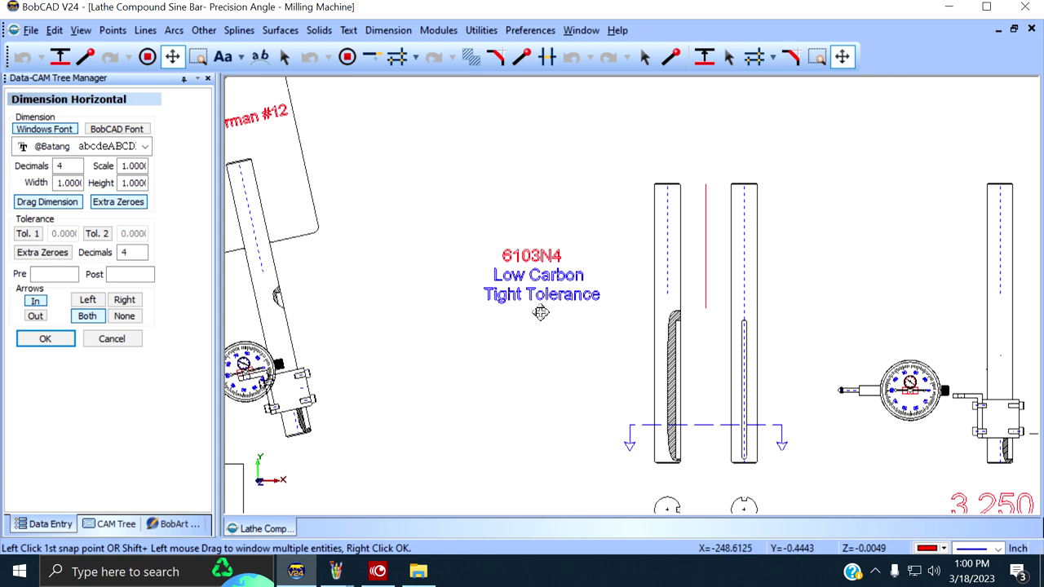
{"action": "scroll", "coordinate": [526, 302], "scroll_direction": "up", "scroll_amount": 2}
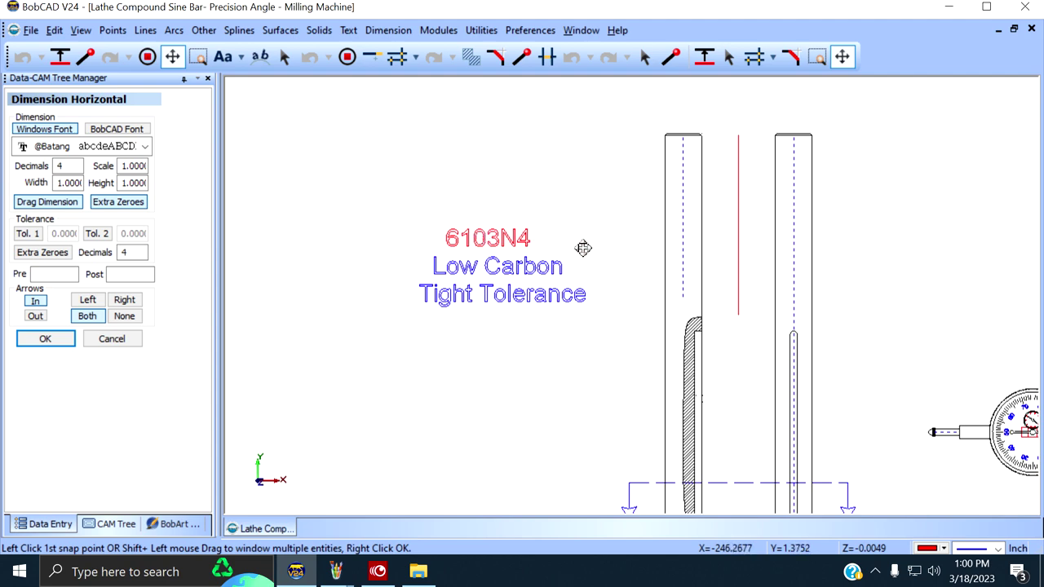
{"action": "scroll", "coordinate": [586, 247], "scroll_direction": "down", "scroll_amount": 1}
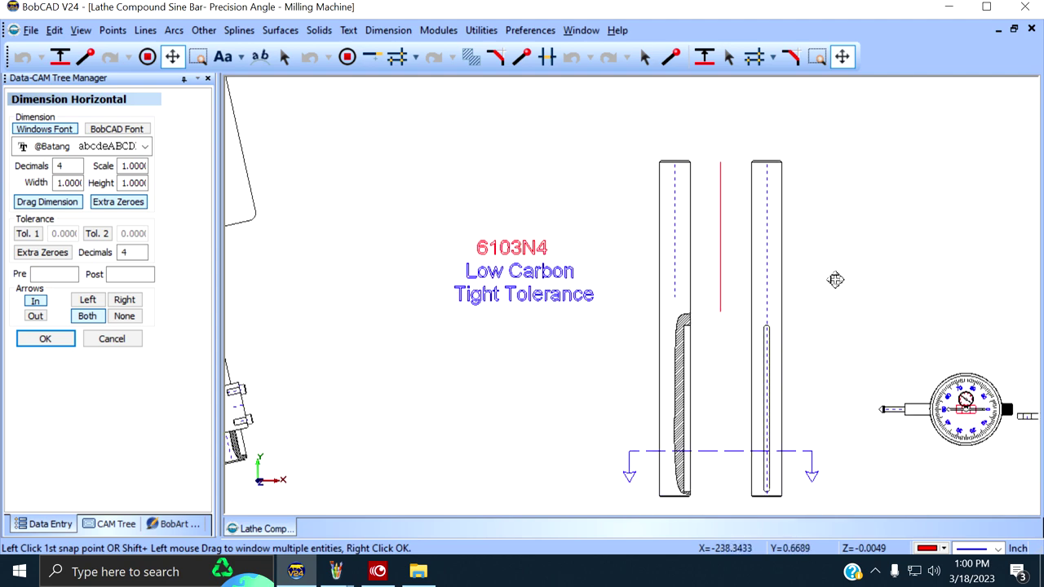
Step: Add a horizontal dimension across the diameter of the shaft in the Van Norman #12 spindle, with its text beside the spindle
{"action": "left_click_drag", "start_coordinate": [827, 271], "coordinate": [331, 271]}
{"action": "mouse_move", "coordinate": [746, 247]}
{"action": "left_mouse_down"}
{"action": "mouse_move", "coordinate": [441, 312]}
{"action": "mouse_move", "coordinate": [414, 305]}
{"action": "mouse_move", "coordinate": [490, 221]}
{"action": "mouse_move", "coordinate": [483, 235]}
{"action": "left_mouse_up"}
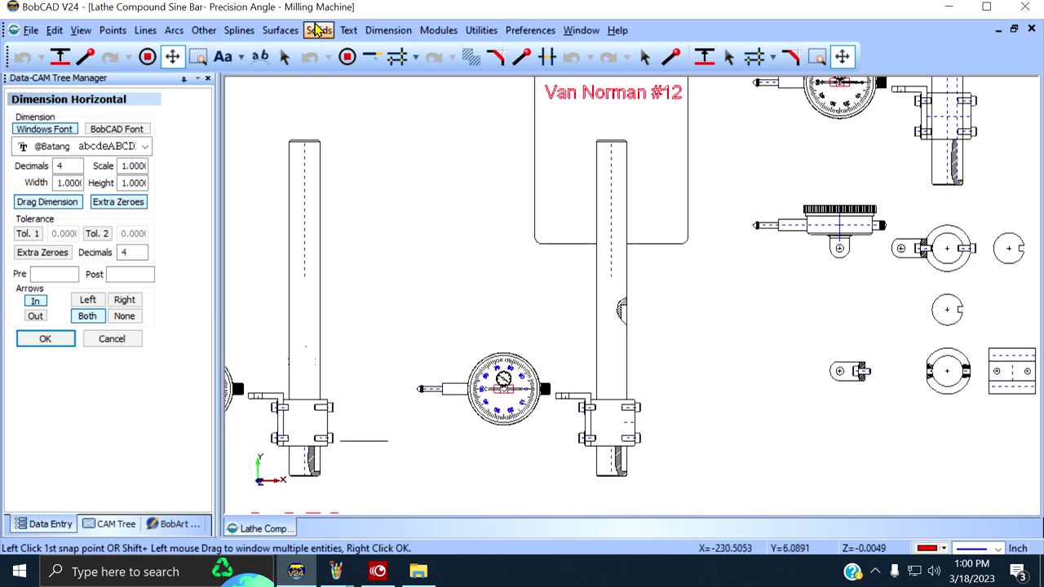
{"action": "left_click", "coordinate": [389, 30]}
{"action": "left_click", "coordinate": [406, 45]}
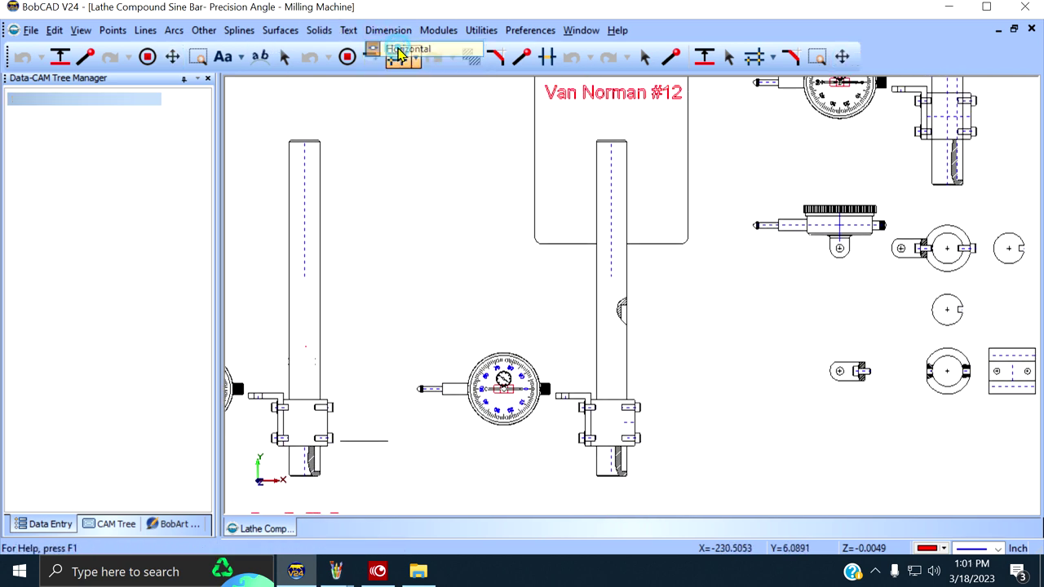
{"action": "left_click", "coordinate": [592, 220]}
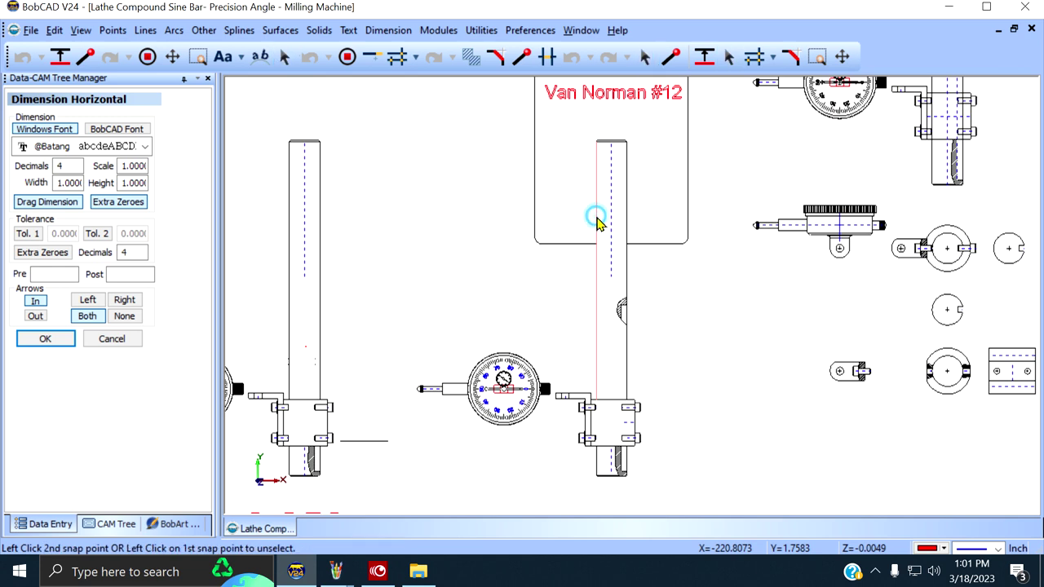
{"action": "left_click", "coordinate": [633, 228]}
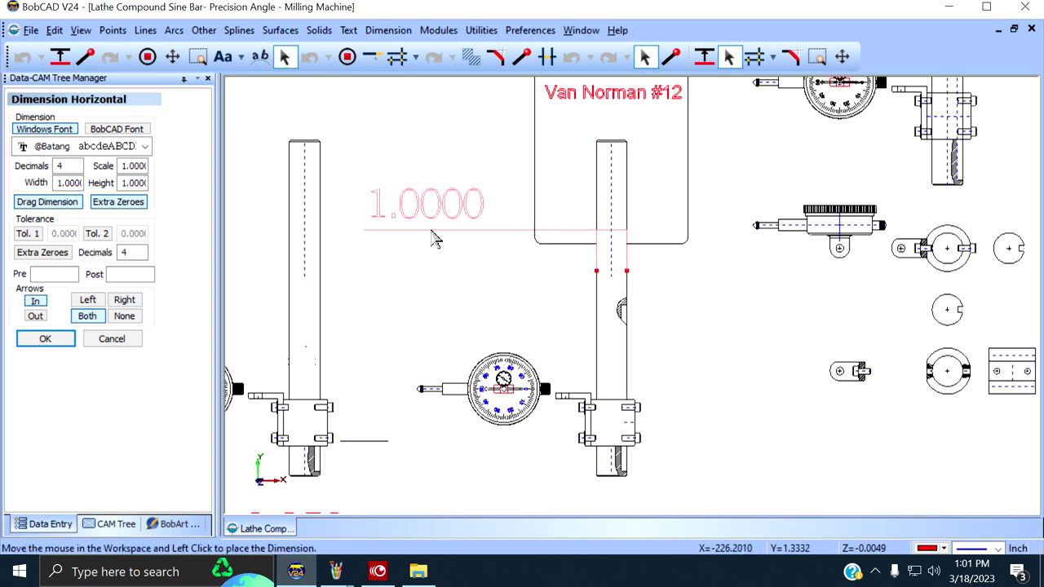
{"action": "left_click", "coordinate": [434, 236]}
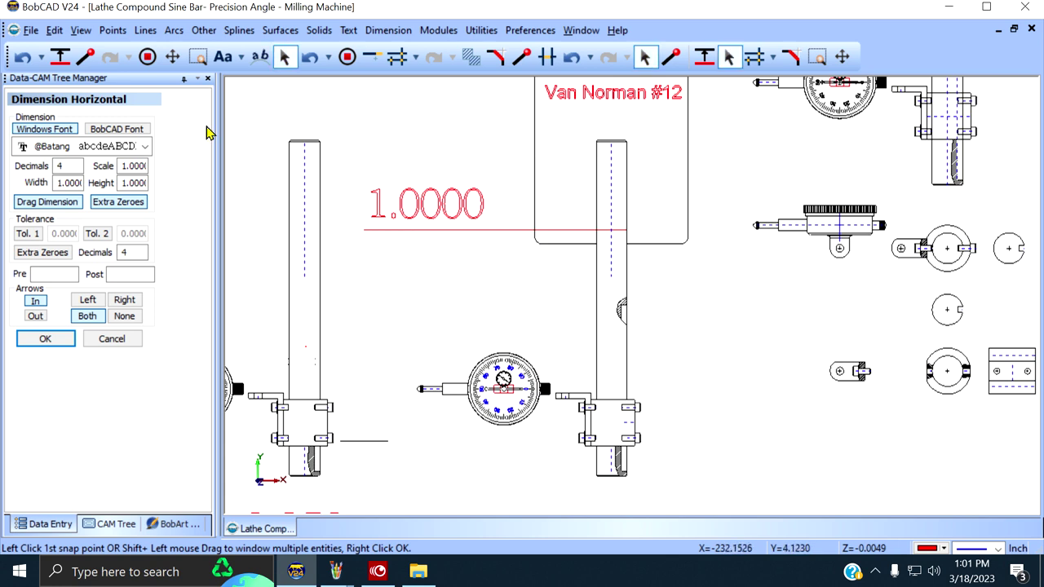
Step: Add a vertical dimension along the full length of the shaft in the Van Norman #12 spindle, and undo both shaft dimensions
{"action": "left_click", "coordinate": [388, 30]}
{"action": "left_click", "coordinate": [400, 67]}
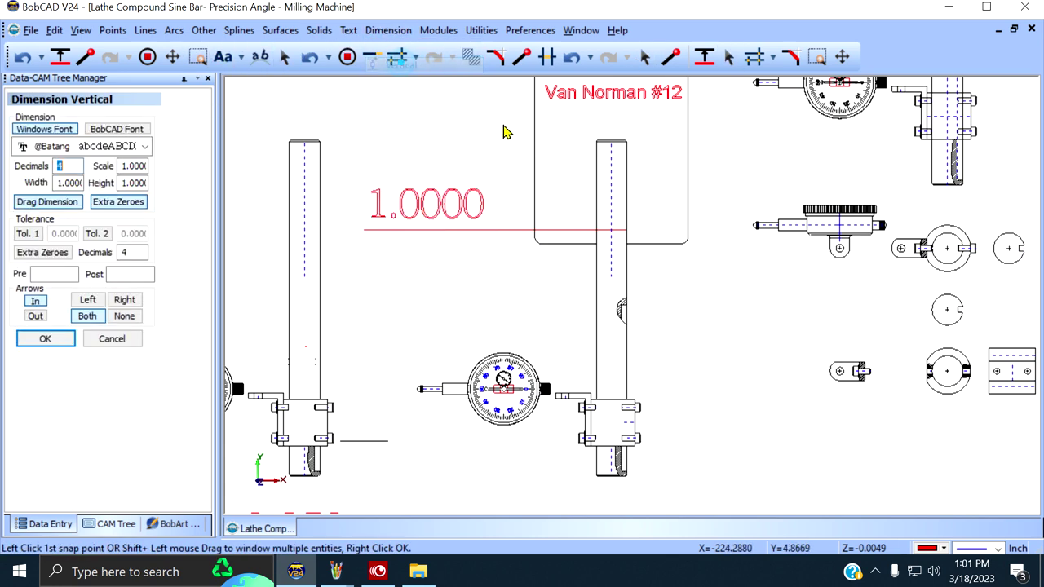
{"action": "left_click", "coordinate": [624, 141]}
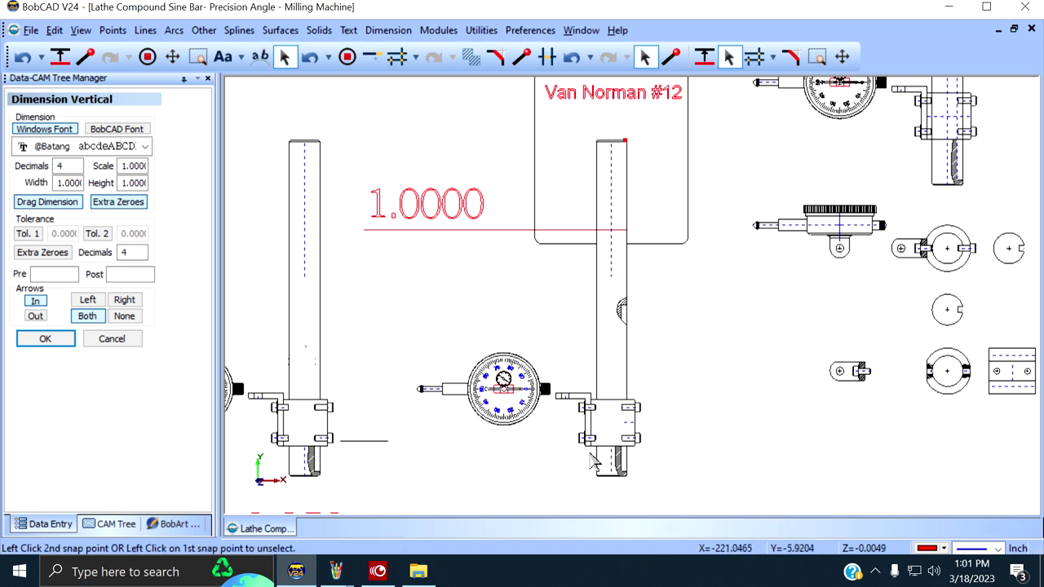
{"action": "left_click", "coordinate": [610, 476]}
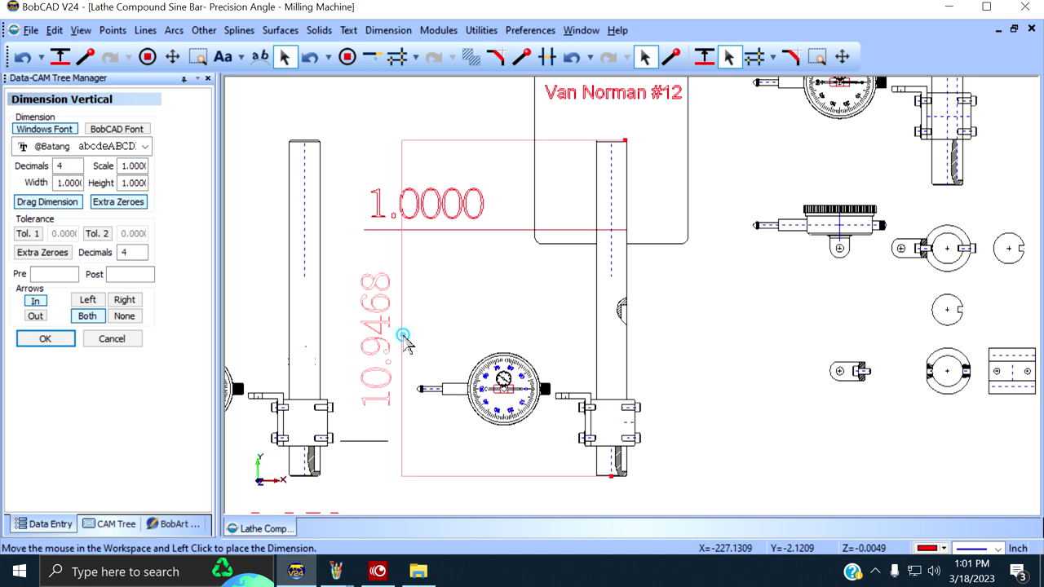
{"action": "left_click", "coordinate": [403, 336]}
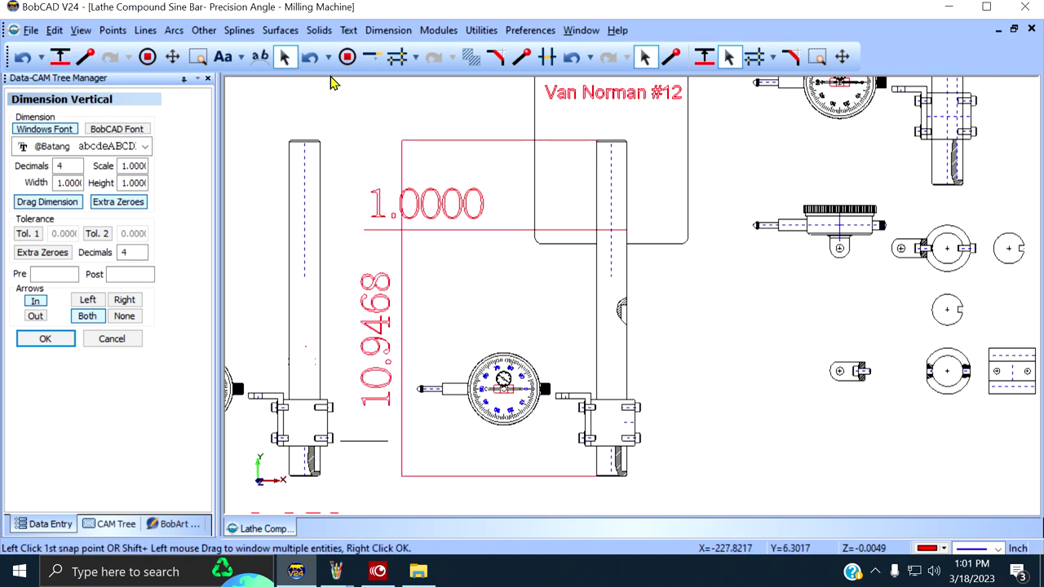
{"action": "left_click", "coordinate": [309, 57]}
{"action": "left_click", "coordinate": [310, 57]}
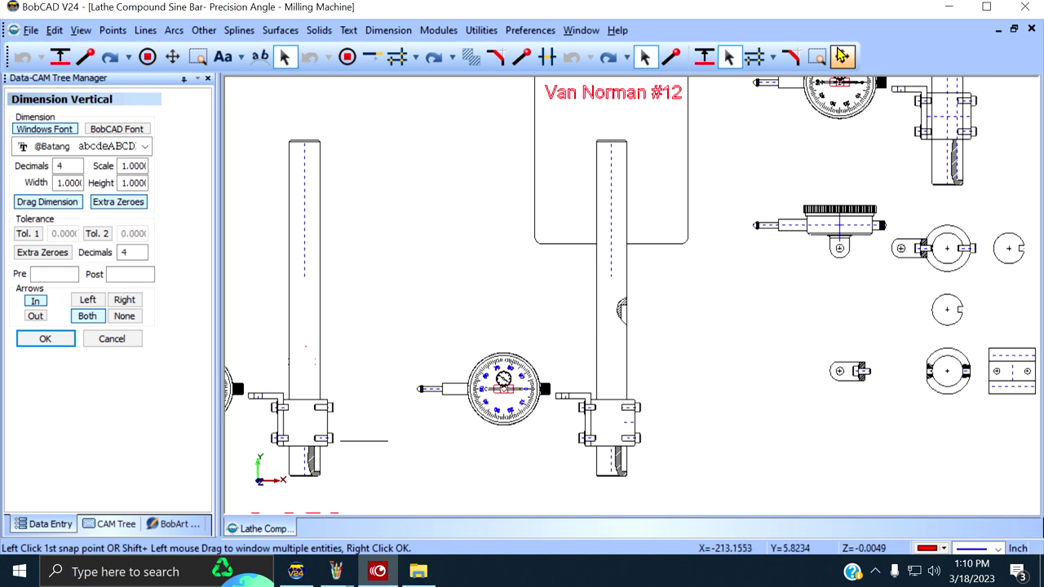
Step: Examine the 3.250 and 4.250 indicator shaft assemblies beside the Van Norman #12 spindle
{"action": "left_click", "coordinate": [842, 56]}
{"action": "mouse_move", "coordinate": [728, 185]}
{"action": "left_mouse_down"}
{"action": "mouse_move", "coordinate": [711, 212]}
{"action": "mouse_move", "coordinate": [641, 252]}
{"action": "mouse_move", "coordinate": [596, 238]}
{"action": "mouse_move", "coordinate": [554, 258]}
{"action": "mouse_move", "coordinate": [637, 163]}
{"action": "mouse_move", "coordinate": [614, 174]}
{"action": "mouse_move", "coordinate": [686, 169]}
{"action": "left_mouse_up"}
{"action": "scroll", "coordinate": [647, 236], "scroll_direction": "down", "scroll_amount": 1}
{"action": "scroll", "coordinate": [590, 264], "scroll_direction": "up", "scroll_amount": 1}
{"action": "scroll", "coordinate": [589, 260], "scroll_direction": "down", "scroll_amount": 1}
{"action": "scroll", "coordinate": [683, 169], "scroll_direction": "down", "scroll_amount": 1}
{"action": "mouse_move", "coordinate": [625, 252]}
{"action": "left_mouse_down"}
{"action": "mouse_move", "coordinate": [732, 217]}
{"action": "mouse_move", "coordinate": [742, 266]}
{"action": "left_mouse_up"}
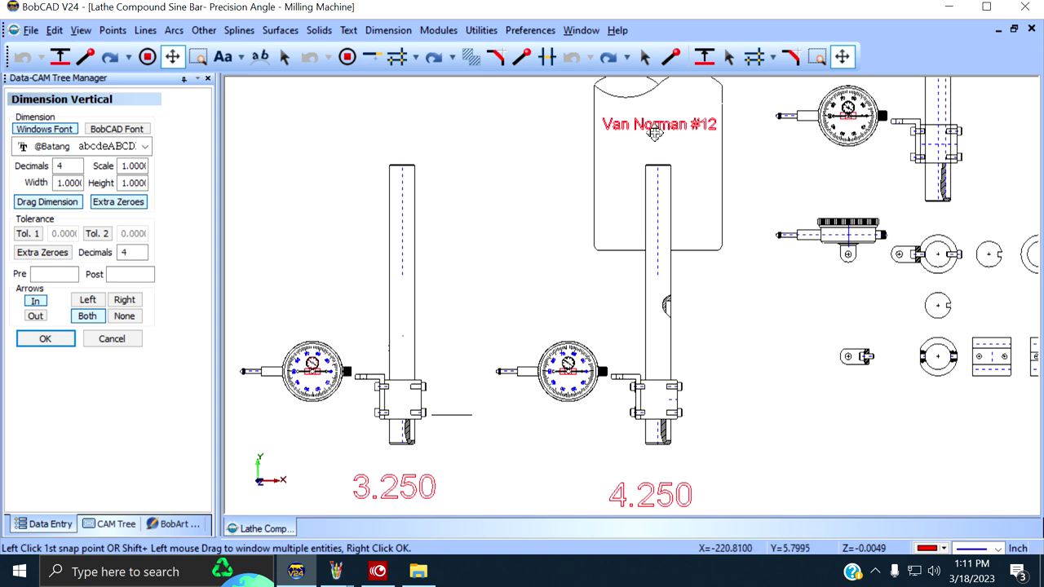
{"action": "left_click_drag", "start_coordinate": [712, 241], "coordinate": [733, 199]}
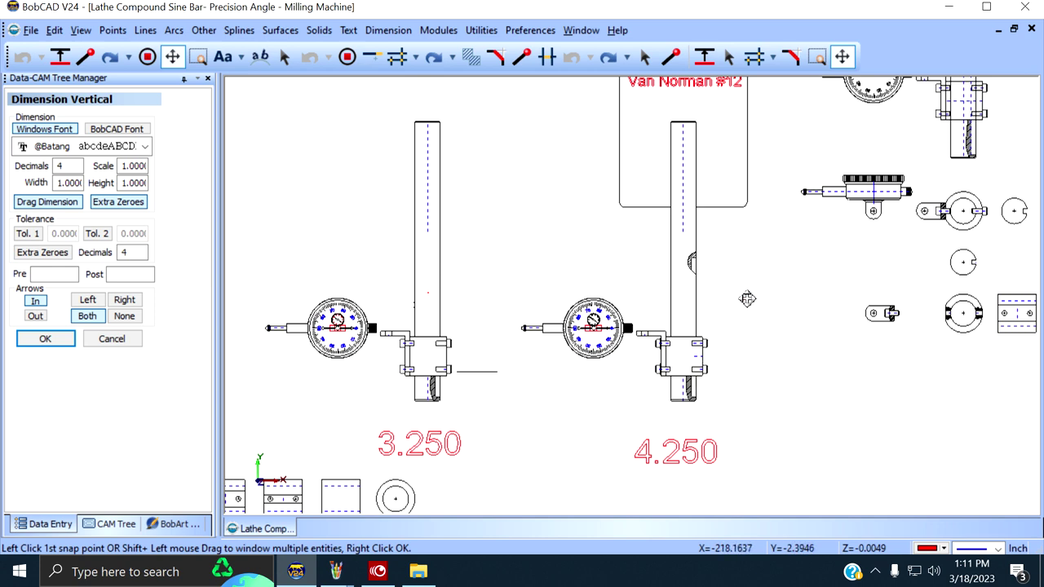
Step: Inspect the separated component views of the dial indicator, L-bracket, clamping collar and slotted shaft
{"action": "mouse_move", "coordinate": [767, 270]}
{"action": "left_mouse_down"}
{"action": "mouse_move", "coordinate": [723, 296]}
{"action": "mouse_move", "coordinate": [721, 286]}
{"action": "mouse_move", "coordinate": [700, 289]}
{"action": "mouse_move", "coordinate": [613, 314]}
{"action": "left_mouse_up"}
{"action": "mouse_move", "coordinate": [732, 325]}
{"action": "left_mouse_down"}
{"action": "mouse_move", "coordinate": [648, 337]}
{"action": "mouse_move", "coordinate": [653, 365]}
{"action": "left_mouse_up"}
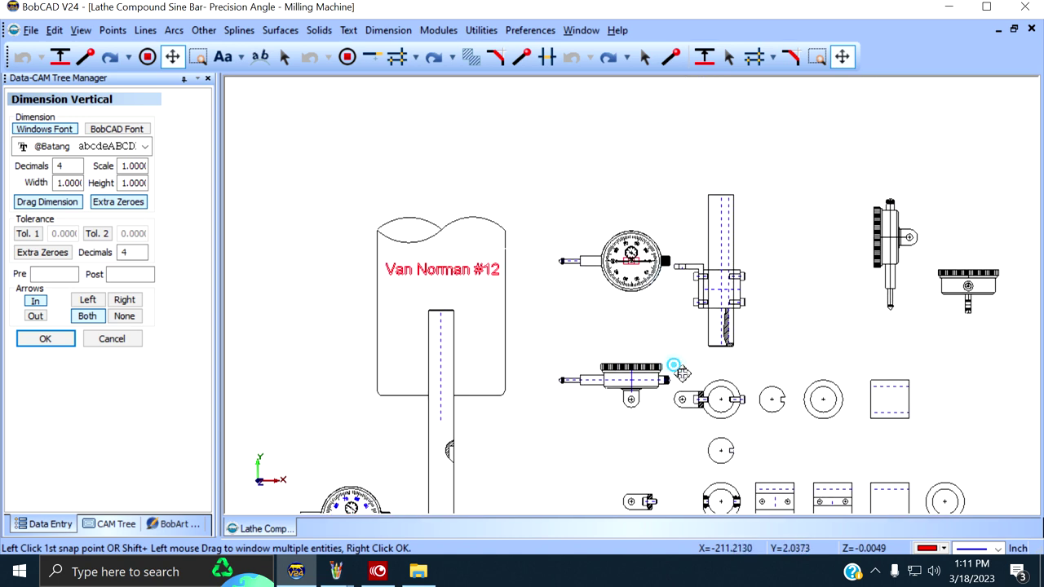
{"action": "left_click_drag", "start_coordinate": [684, 373], "coordinate": [712, 255]}
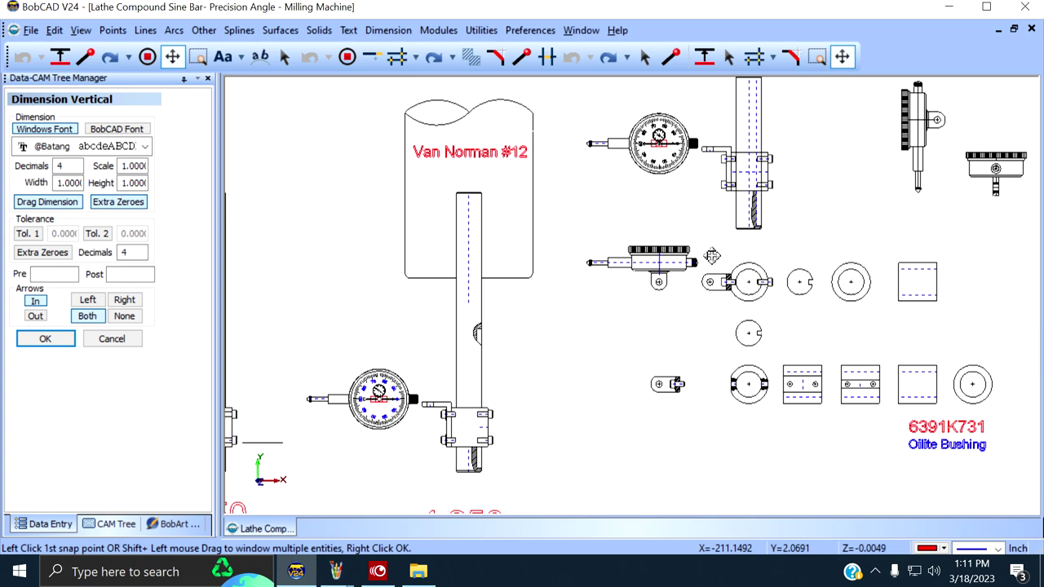
{"action": "scroll", "coordinate": [706, 252], "scroll_direction": "up", "scroll_amount": 3}
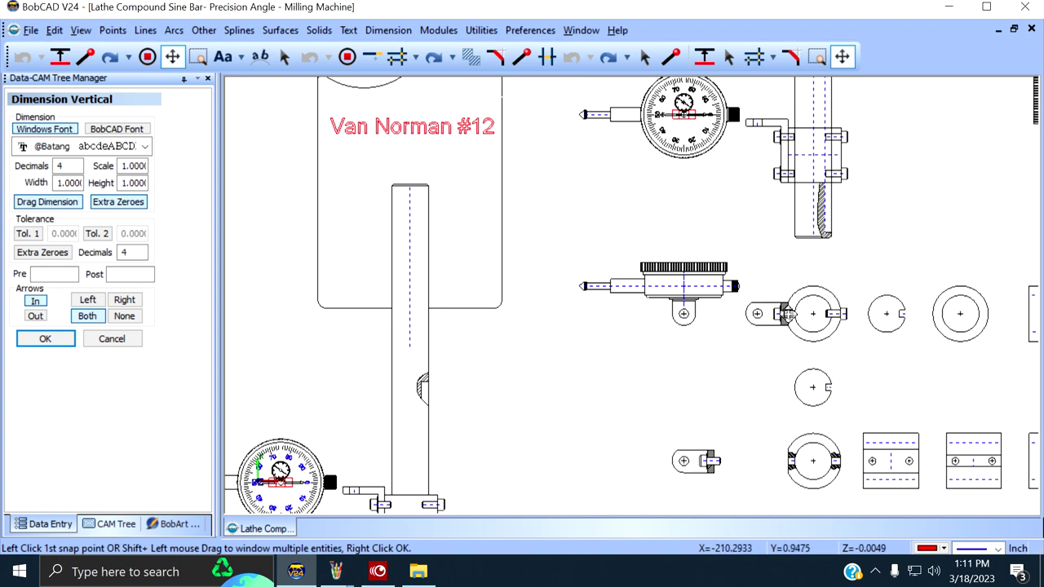
{"action": "mouse_move", "coordinate": [884, 261]}
{"action": "left_mouse_down"}
{"action": "mouse_move", "coordinate": [759, 315]}
{"action": "mouse_move", "coordinate": [734, 362]}
{"action": "left_mouse_up"}
{"action": "scroll", "coordinate": [760, 315], "scroll_direction": "up", "scroll_amount": 4}
{"action": "scroll", "coordinate": [766, 292], "scroll_direction": "down", "scroll_amount": 1}
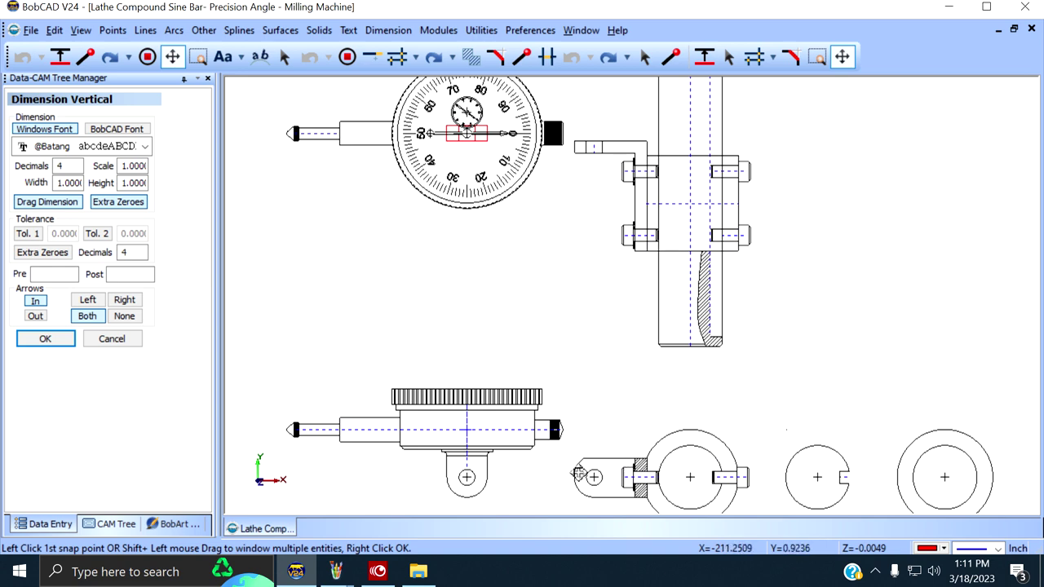
{"action": "scroll", "coordinate": [591, 473], "scroll_direction": "down", "scroll_amount": 1}
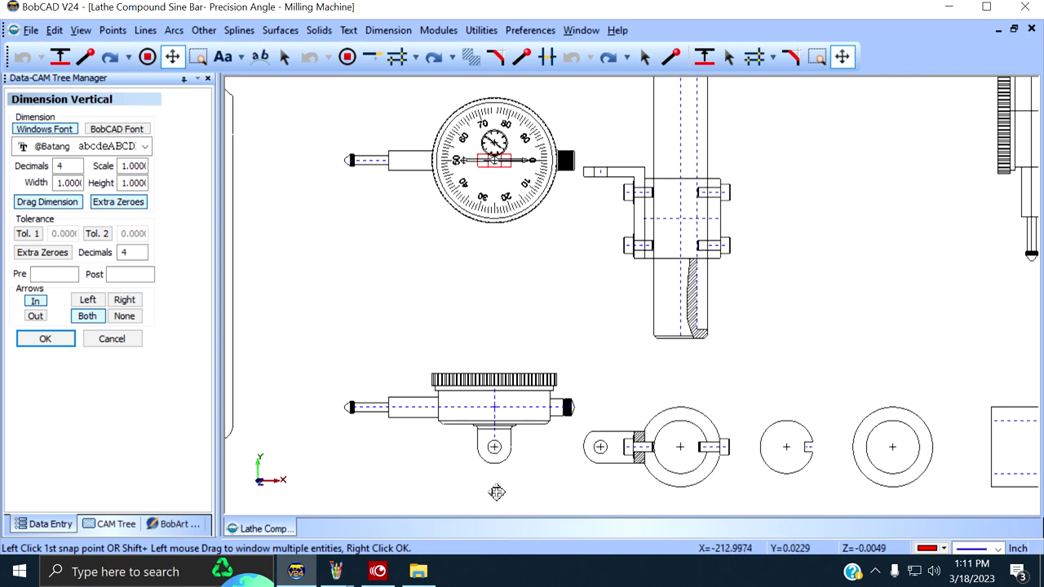
Step: Translate the front view of the dial indicator by a delta of 2 in X onto the L-bracket
{"action": "scroll", "coordinate": [530, 330], "scroll_direction": "up", "scroll_amount": 2}
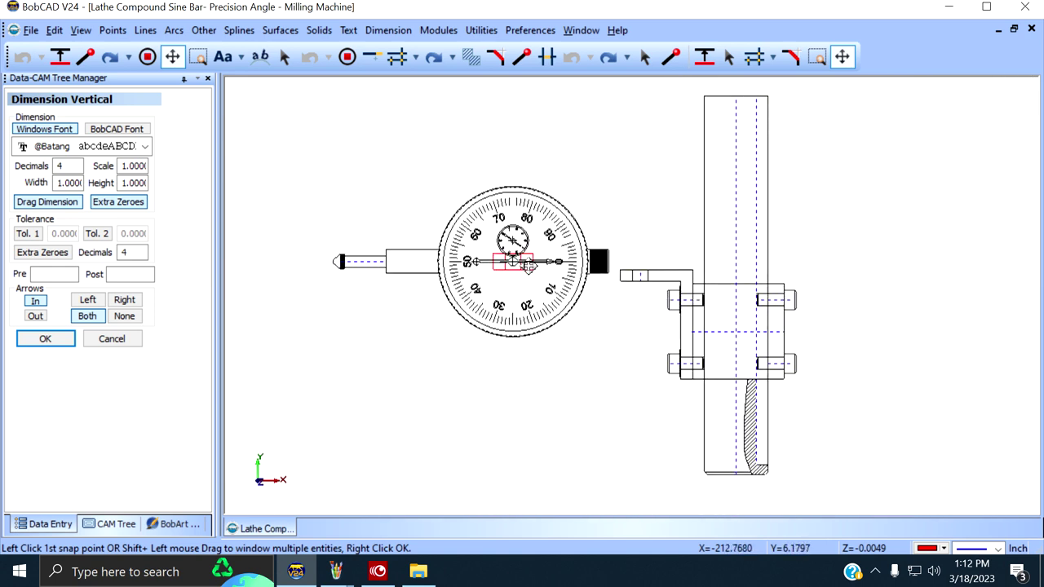
{"action": "left_click_drag", "start_coordinate": [564, 240], "coordinate": [683, 255]}
{"action": "scroll", "coordinate": [682, 256], "scroll_direction": "up", "scroll_amount": 2}
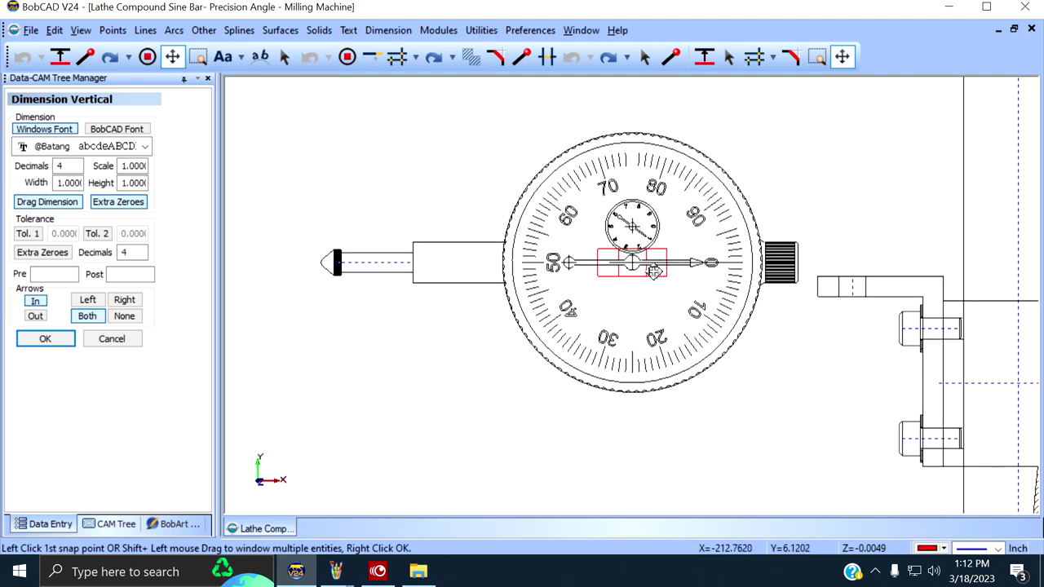
{"action": "scroll", "coordinate": [653, 271], "scroll_direction": "down", "scroll_amount": 1}
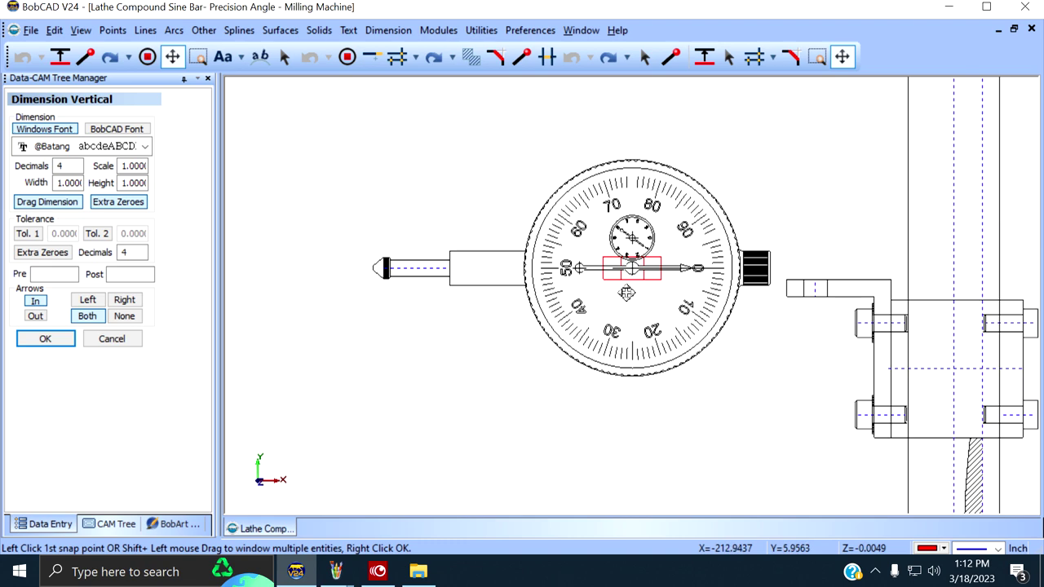
{"action": "scroll", "coordinate": [808, 290], "scroll_direction": "down", "scroll_amount": 2}
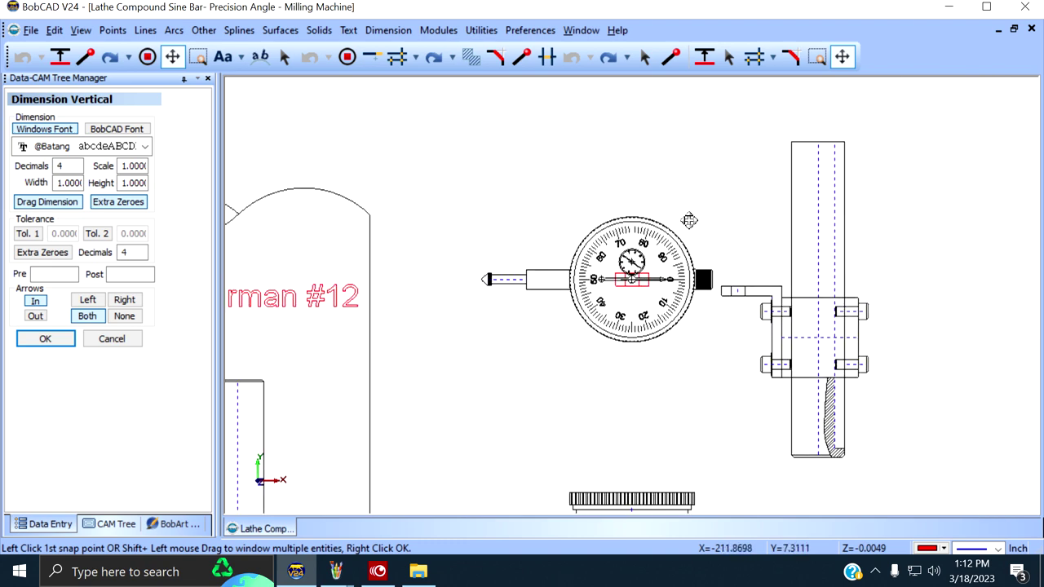
{"action": "left_click", "coordinate": [479, 30]}
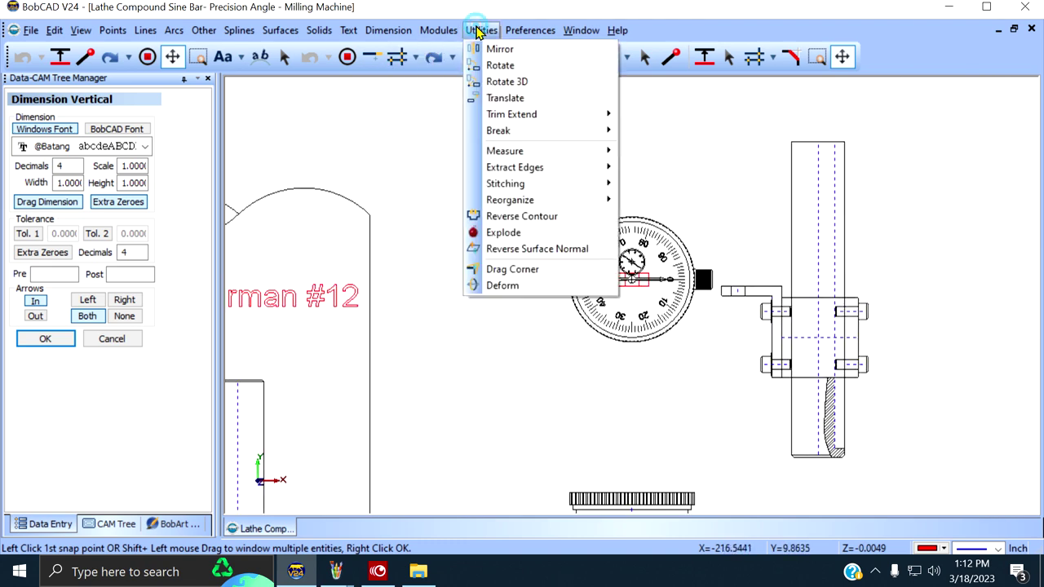
{"action": "left_click", "coordinate": [518, 101]}
{"action": "left_click_drag", "start_coordinate": [459, 185], "coordinate": [713, 372]}
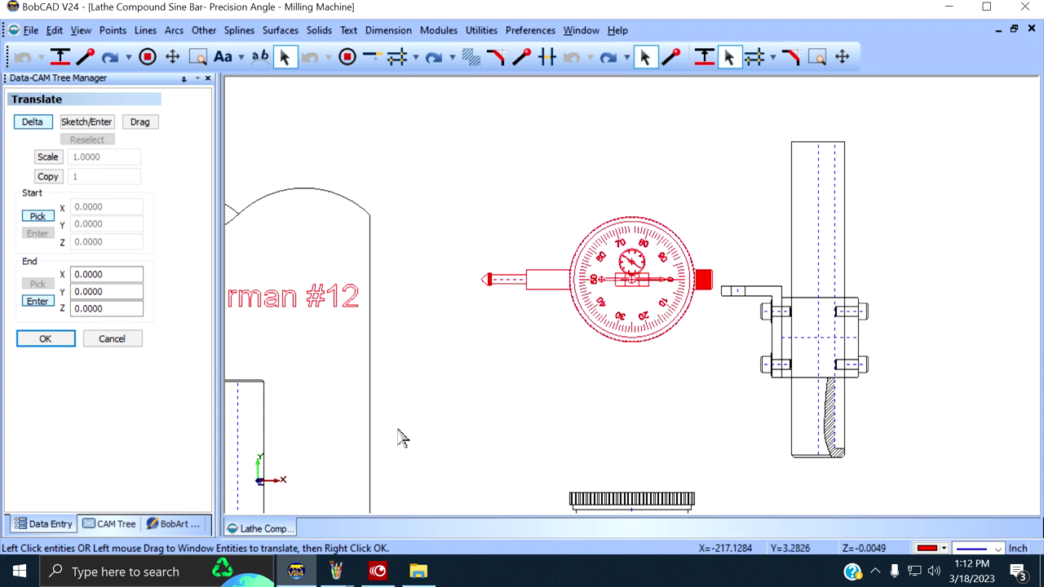
{"action": "double_click", "coordinate": [122, 275]}
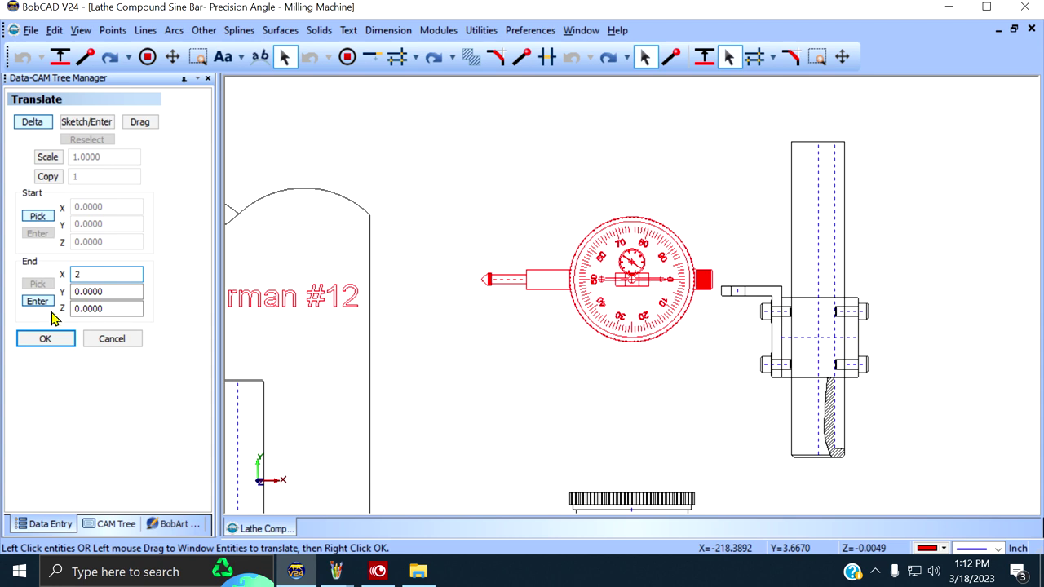
{"action": "left_click", "coordinate": [42, 339]}
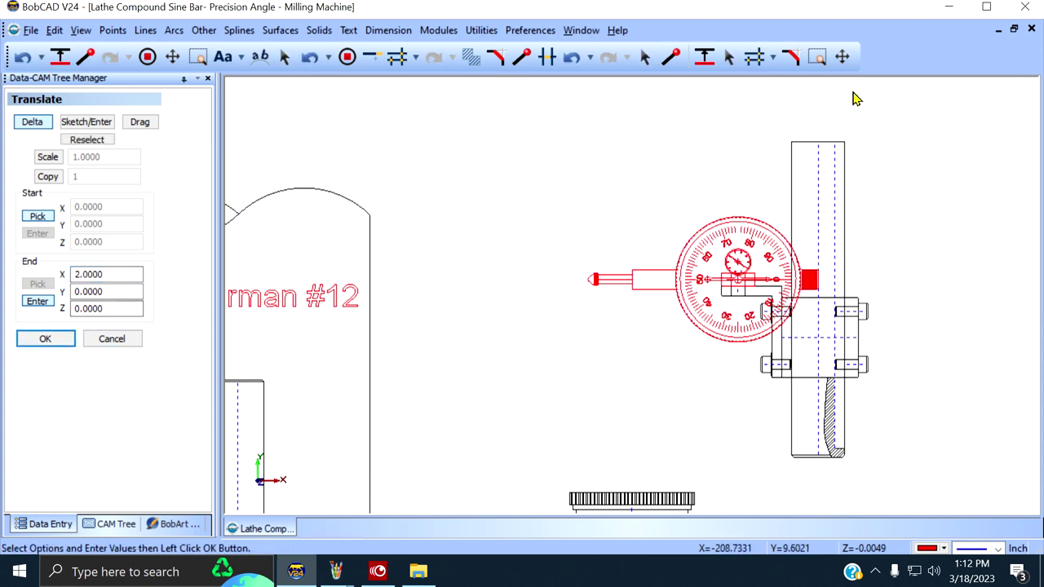
Step: Examine how the dial indicator's front view fits over the bracket and shaft, and undo its translation
{"action": "left_click", "coordinate": [842, 57]}
{"action": "left_click_drag", "start_coordinate": [840, 167], "coordinate": [611, 159]}
{"action": "scroll", "coordinate": [630, 166], "scroll_direction": "up", "scroll_amount": 1}
{"action": "scroll", "coordinate": [630, 166], "scroll_direction": "up", "scroll_amount": 5}
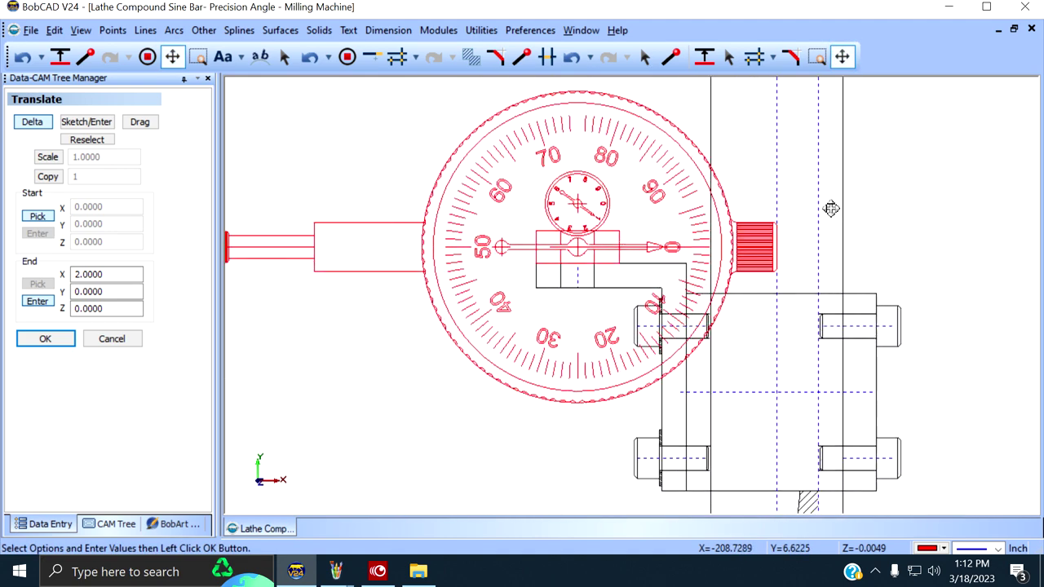
{"action": "scroll", "coordinate": [648, 298], "scroll_direction": "up", "scroll_amount": 1}
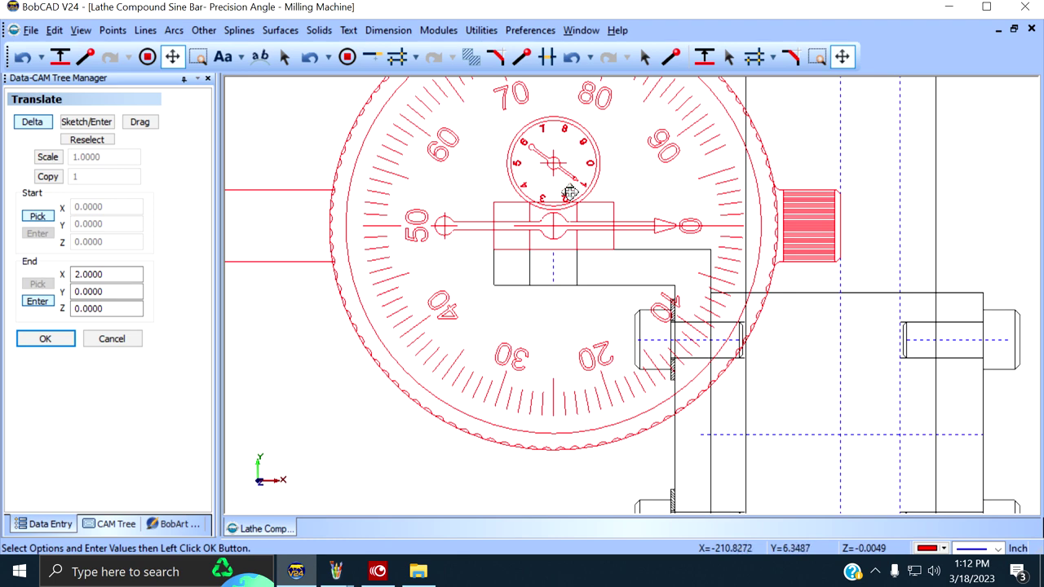
{"action": "left_click_drag", "start_coordinate": [938, 251], "coordinate": [791, 249]}
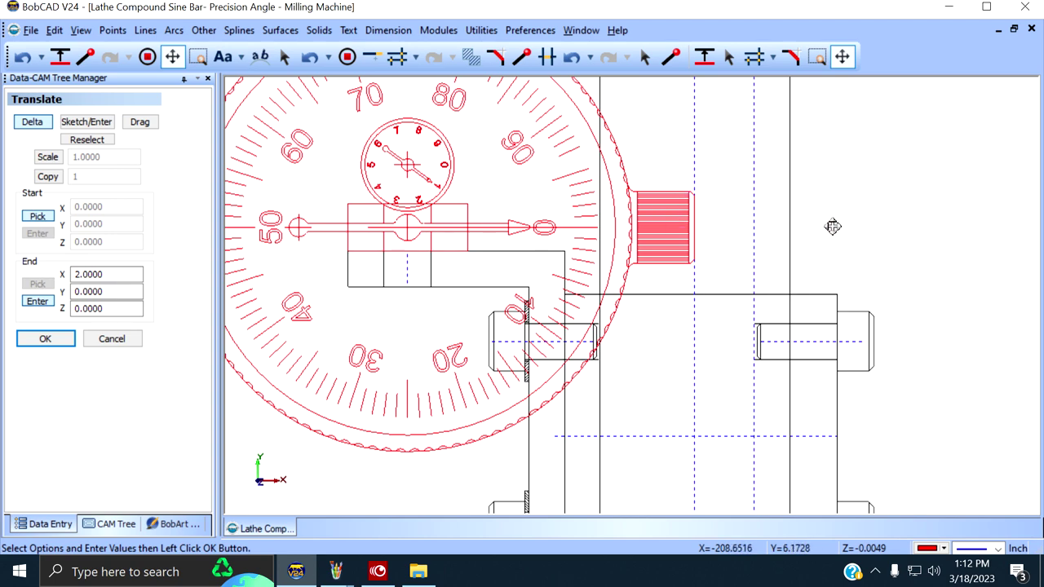
{"action": "scroll", "coordinate": [820, 222], "scroll_direction": "down", "scroll_amount": 4}
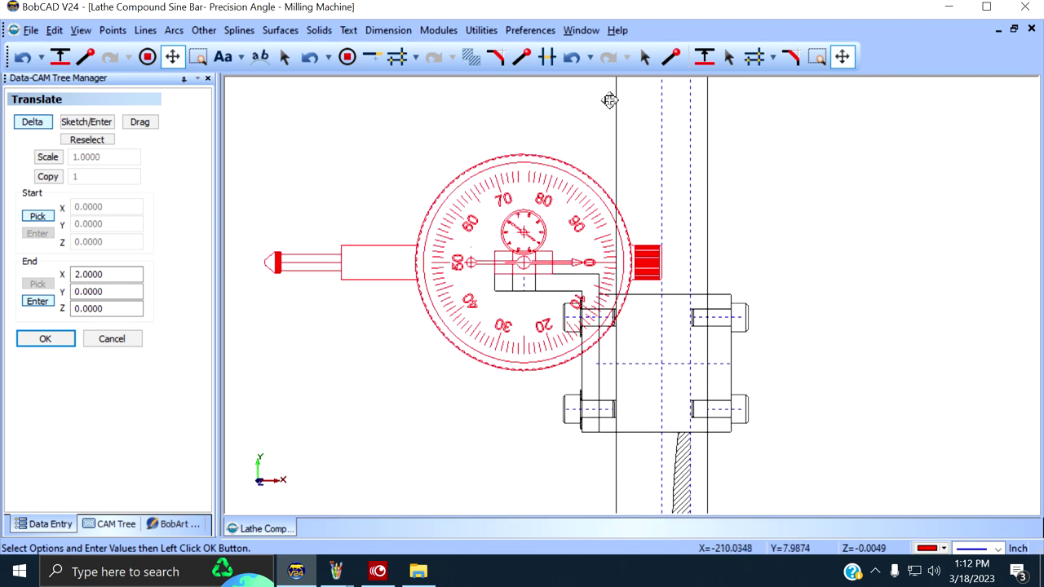
{"action": "left_click", "coordinate": [573, 57]}
Step: Translate the top view of the dial indicator, including its lug, by a delta of 2.0000 in X onto the bracket
{"action": "left_click", "coordinate": [843, 61]}
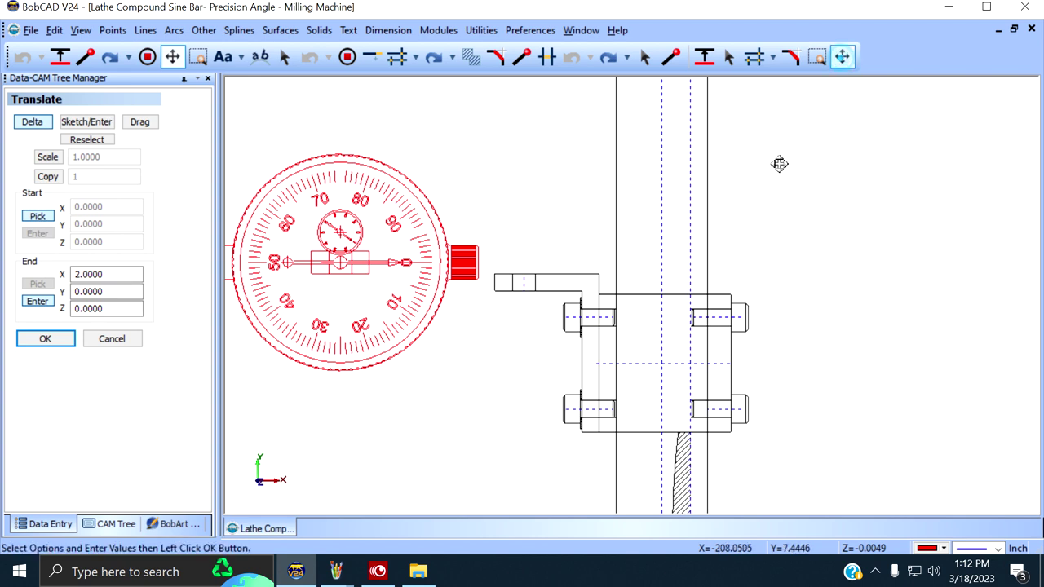
{"action": "left_click_drag", "start_coordinate": [743, 188], "coordinate": [809, 70]}
{"action": "left_click_drag", "start_coordinate": [735, 235], "coordinate": [765, 129]}
{"action": "mouse_move", "coordinate": [657, 215]}
{"action": "left_mouse_down"}
{"action": "mouse_move", "coordinate": [690, 168]}
{"action": "mouse_move", "coordinate": [706, 98]}
{"action": "left_mouse_up"}
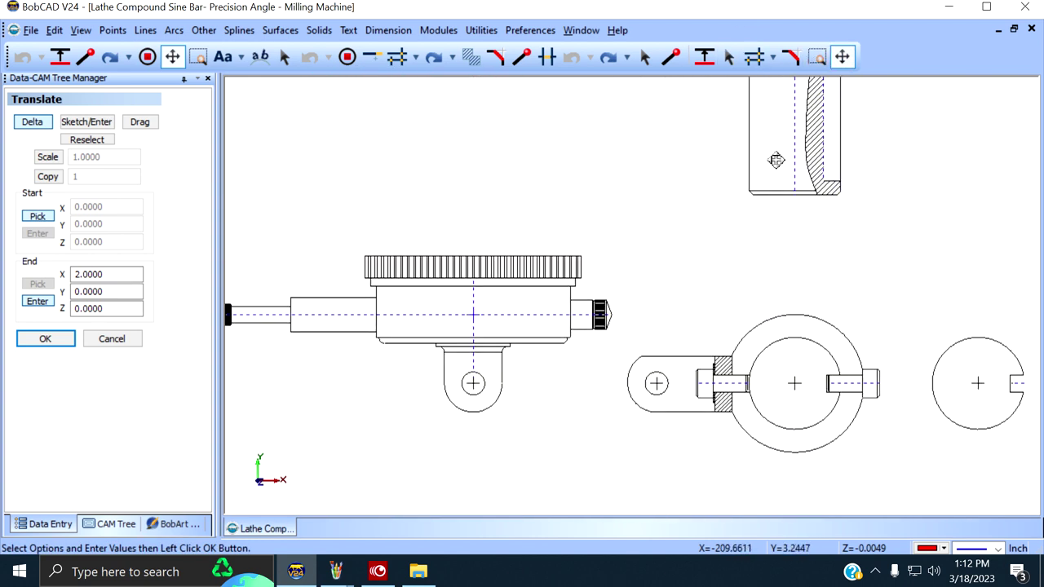
{"action": "left_click_drag", "start_coordinate": [736, 154], "coordinate": [783, 138]}
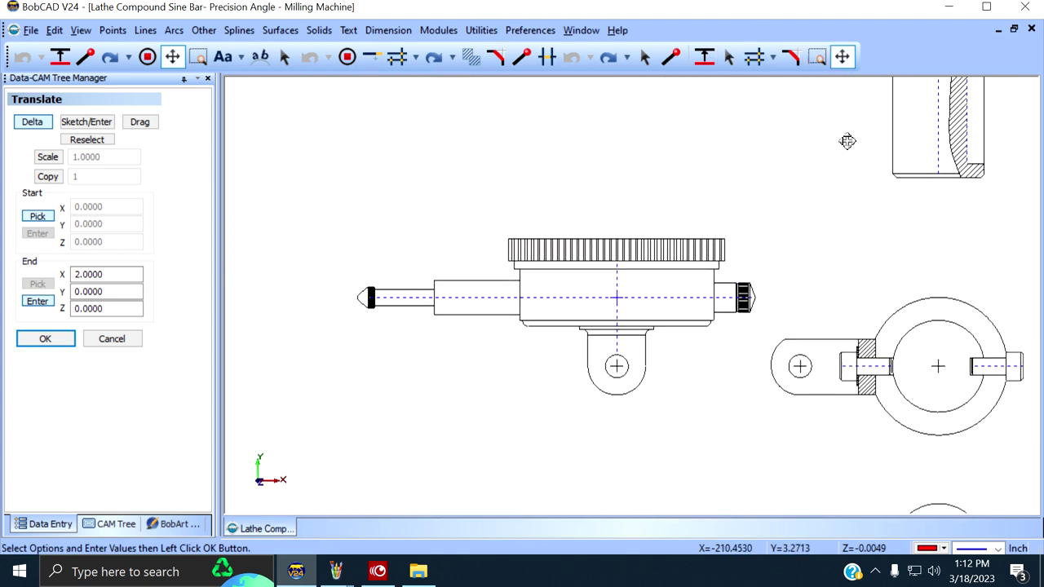
{"action": "key", "text": "Escape"}
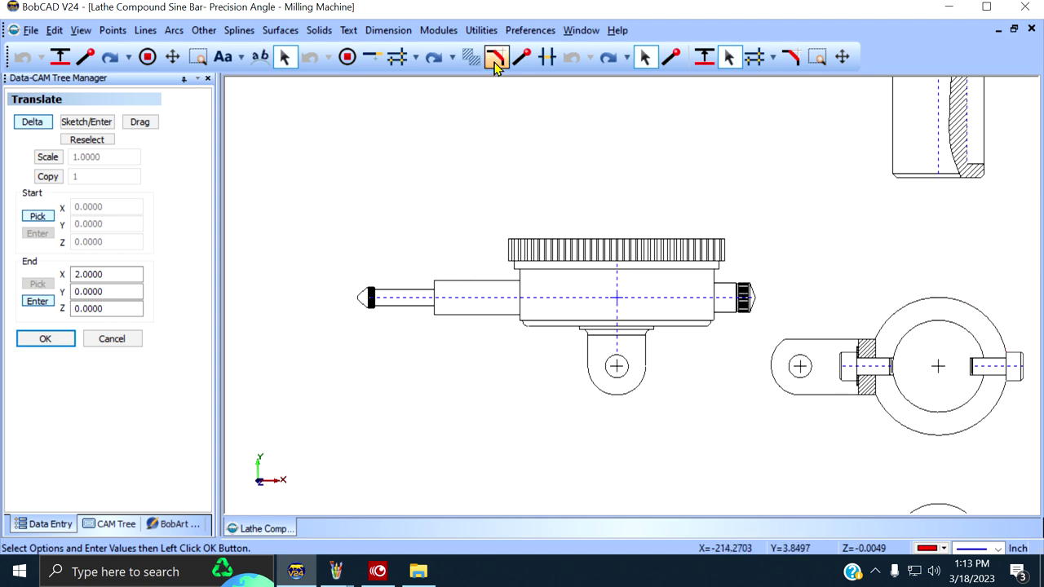
{"action": "left_click", "coordinate": [481, 30]}
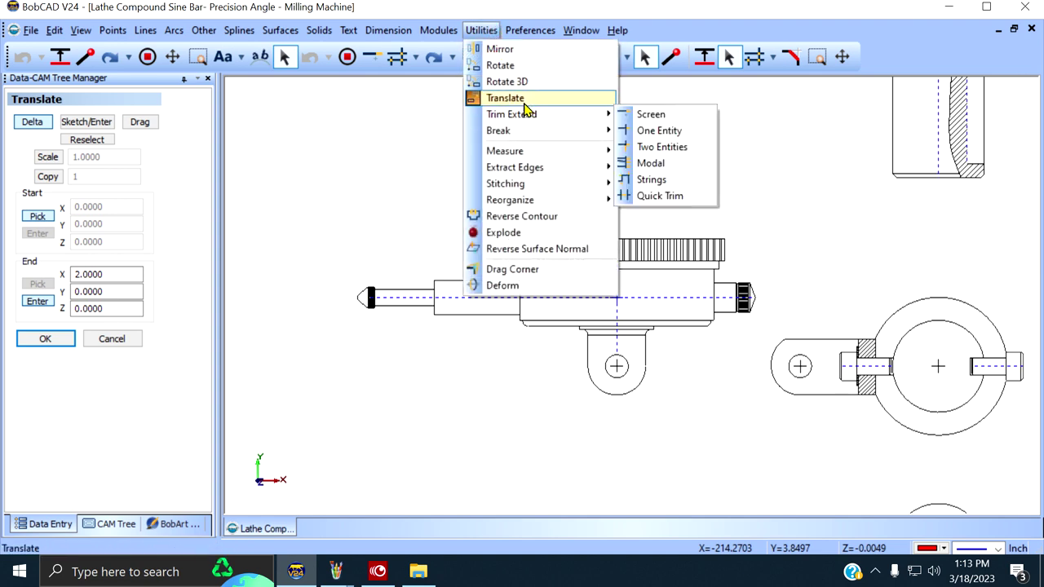
{"action": "left_click", "coordinate": [508, 99]}
{"action": "left_click_drag", "start_coordinate": [315, 198], "coordinate": [757, 441]}
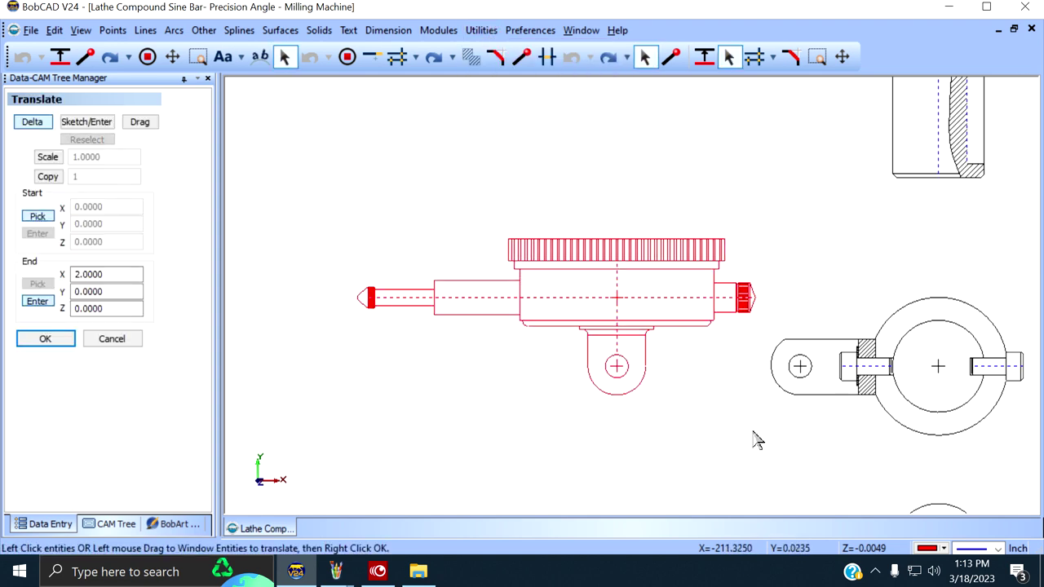
{"action": "right_click", "coordinate": [66, 339]}
{"action": "left_click", "coordinate": [66, 340]}
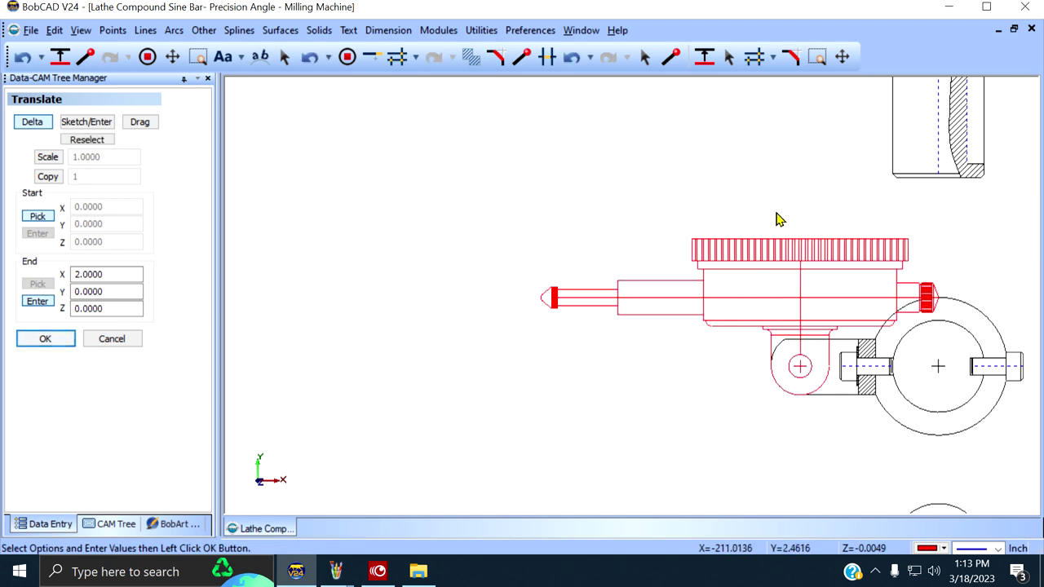
{"action": "right_click", "coordinate": [748, 205]}
{"action": "left_click", "coordinate": [790, 215]}
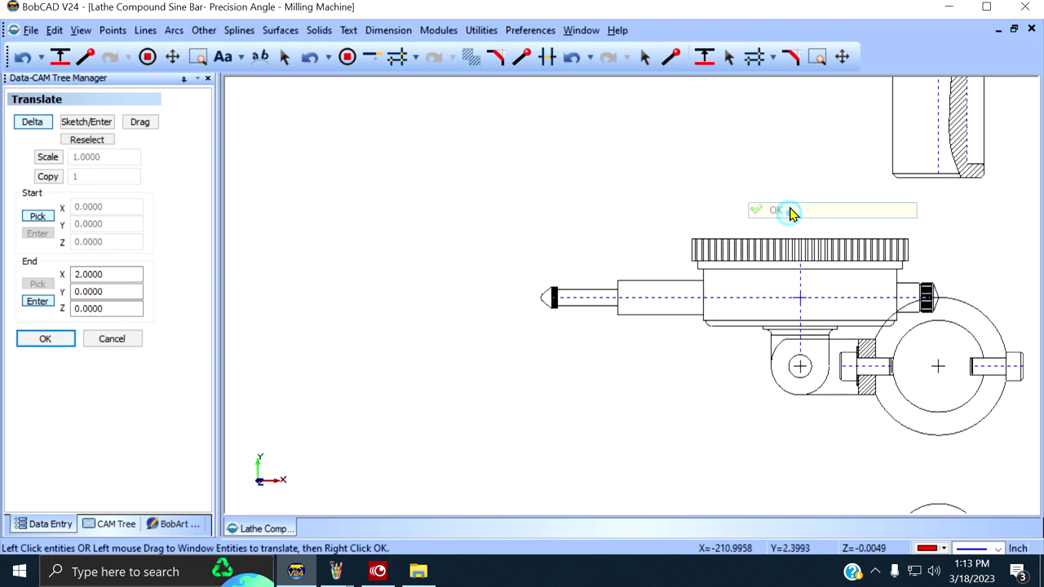
Step: Inspect the top view where the indicator's lug meets the bracket hole and its stem end overlaps the collar
{"action": "left_click", "coordinate": [842, 57]}
{"action": "left_click_drag", "start_coordinate": [835, 161], "coordinate": [562, 128]}
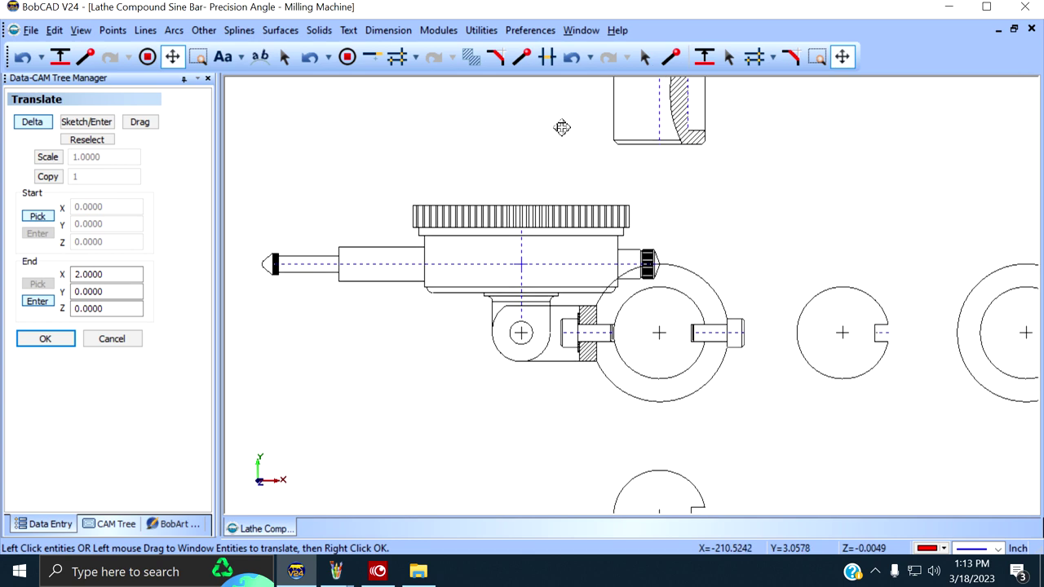
{"action": "scroll", "coordinate": [753, 198], "scroll_direction": "up", "scroll_amount": 2}
{"action": "left_click_drag", "start_coordinate": [751, 196], "coordinate": [786, 210]}
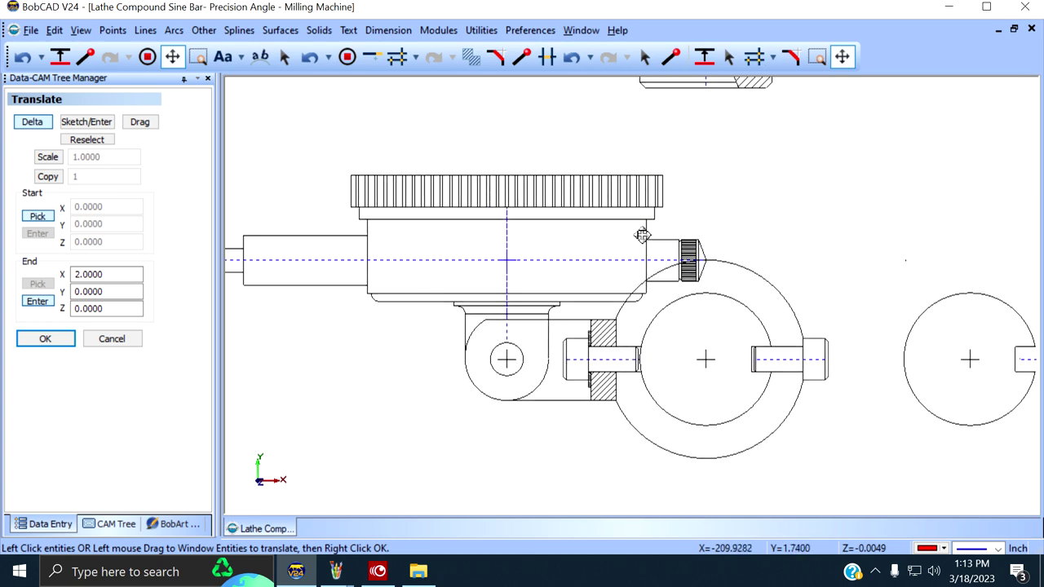
{"action": "scroll", "coordinate": [767, 270], "scroll_direction": "up", "scroll_amount": 1}
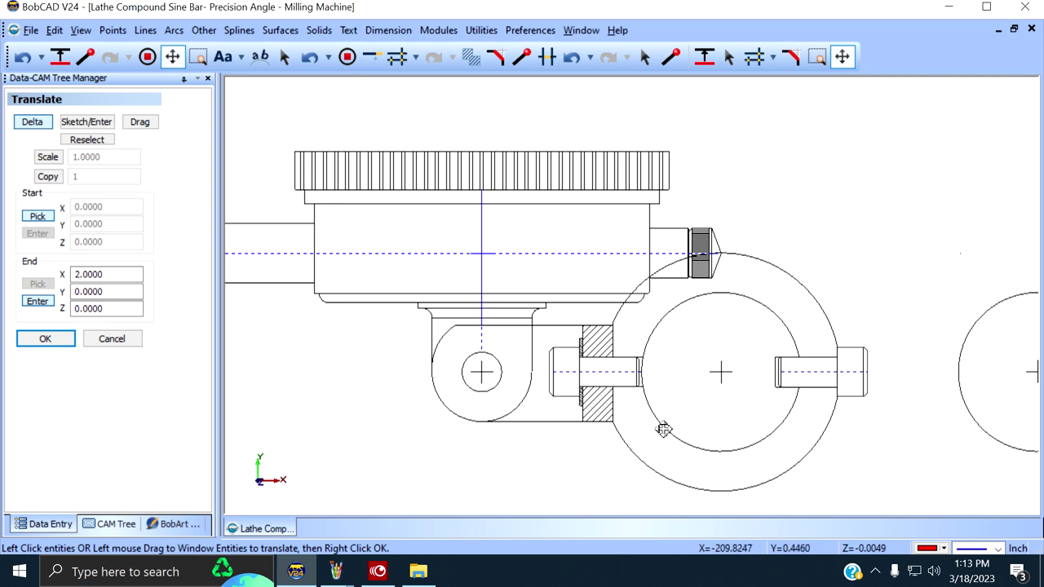
Step: Undo the top view translation of the dial indicator
{"action": "scroll", "coordinate": [779, 265], "scroll_direction": "down", "scroll_amount": 2}
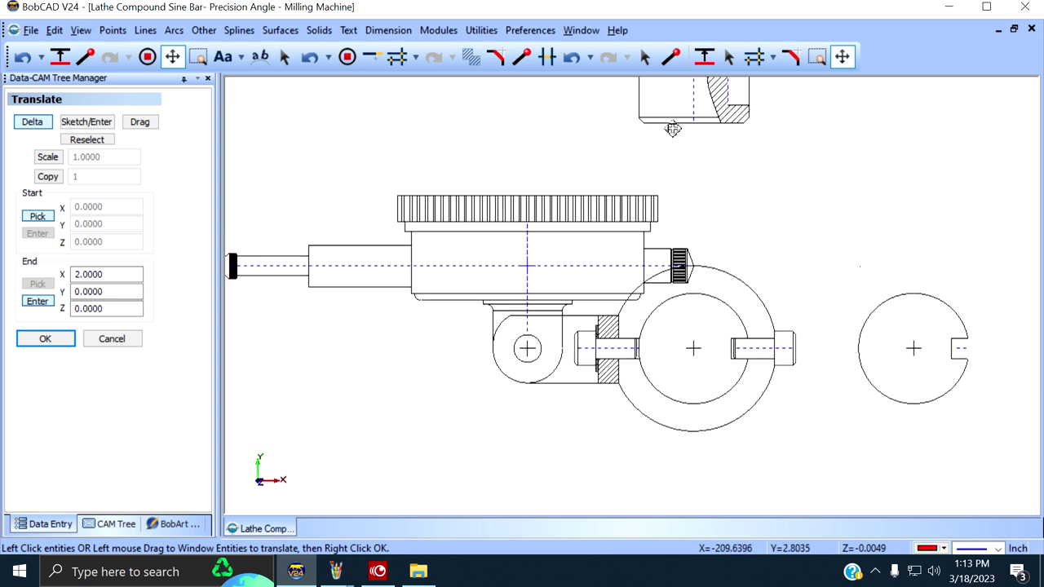
{"action": "left_click", "coordinate": [575, 59]}
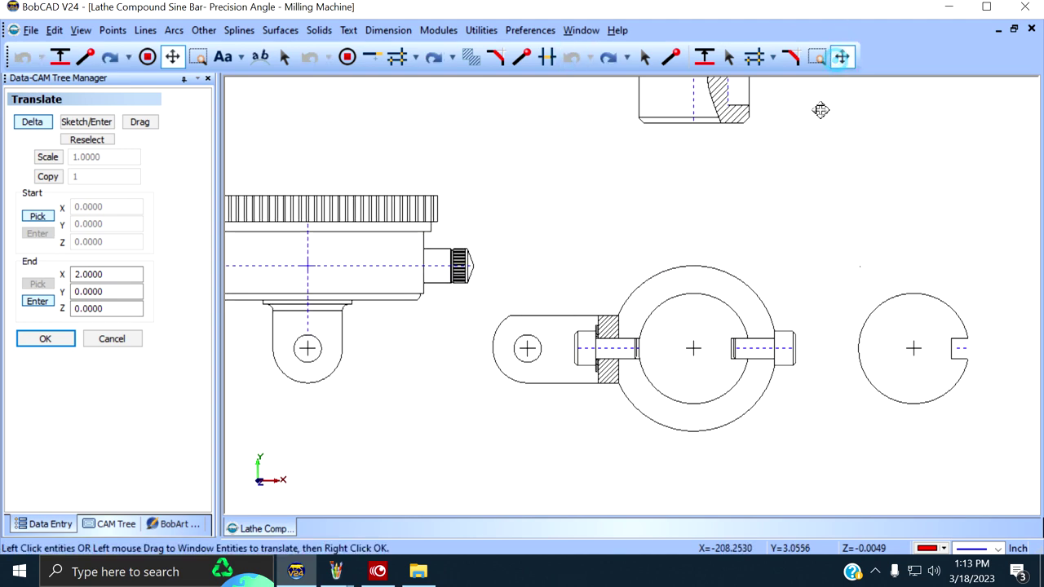
Step: Examine the tilted Van Norman #12 setup, where the dial indicator on its shaft touches the sine bar on the 6 X 6 angle block
{"action": "scroll", "coordinate": [812, 139], "scroll_direction": "down", "scroll_amount": 2}
{"action": "scroll", "coordinate": [609, 231], "scroll_direction": "down", "scroll_amount": 2}
{"action": "left_click_drag", "start_coordinate": [610, 231], "coordinate": [811, 121]}
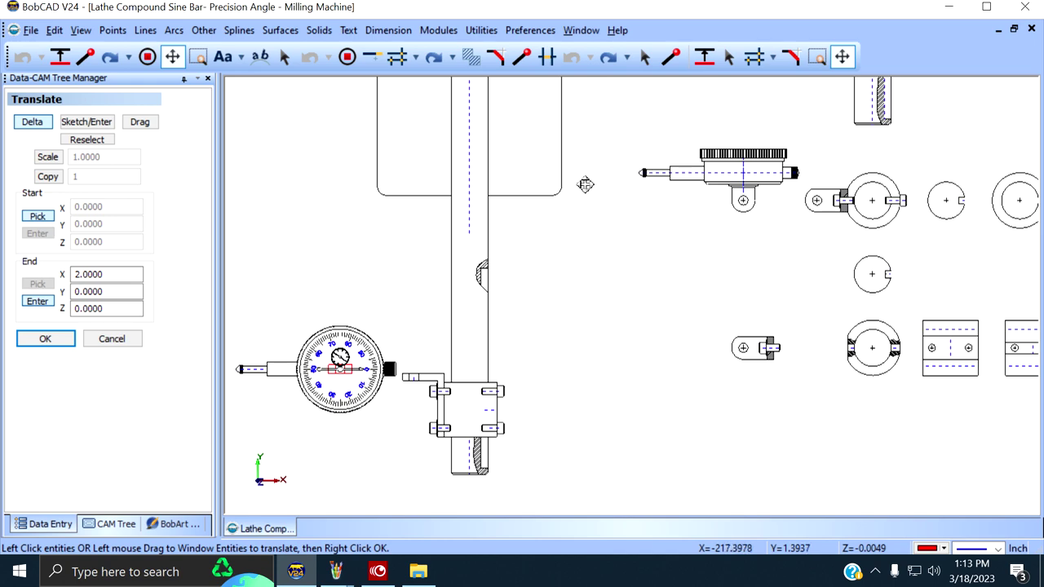
{"action": "left_click_drag", "start_coordinate": [584, 183], "coordinate": [848, 142]}
{"action": "left_click_drag", "start_coordinate": [478, 227], "coordinate": [808, 200]}
{"action": "left_click_drag", "start_coordinate": [597, 198], "coordinate": [1012, 184]}
{"action": "left_click_drag", "start_coordinate": [586, 219], "coordinate": [1043, 190]}
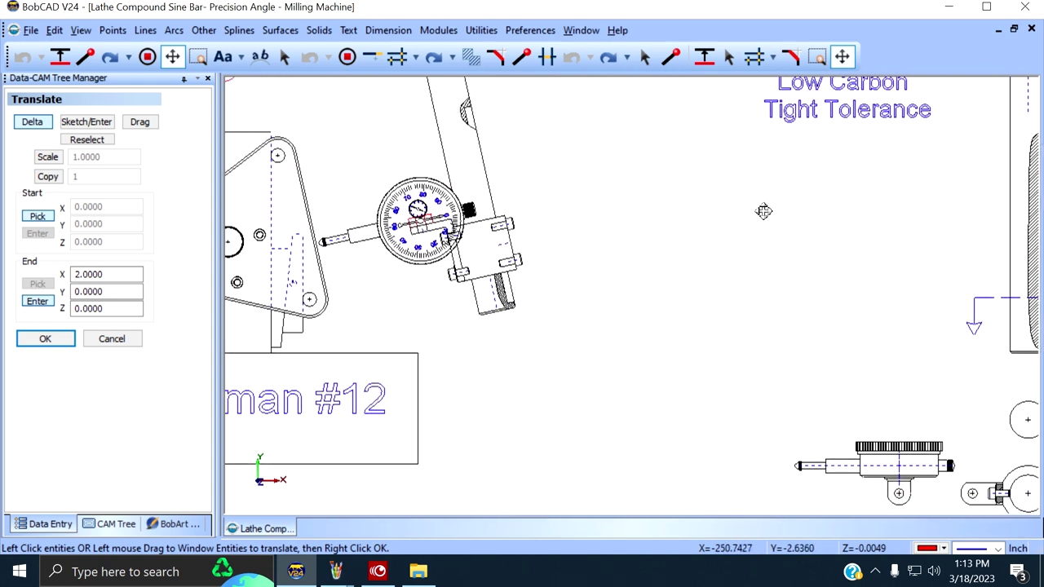
{"action": "left_click_drag", "start_coordinate": [764, 211], "coordinate": [1041, 214]}
{"action": "scroll", "coordinate": [1038, 216], "scroll_direction": "down", "scroll_amount": 3}
{"action": "scroll", "coordinate": [909, 203], "scroll_direction": "down", "scroll_amount": 2}
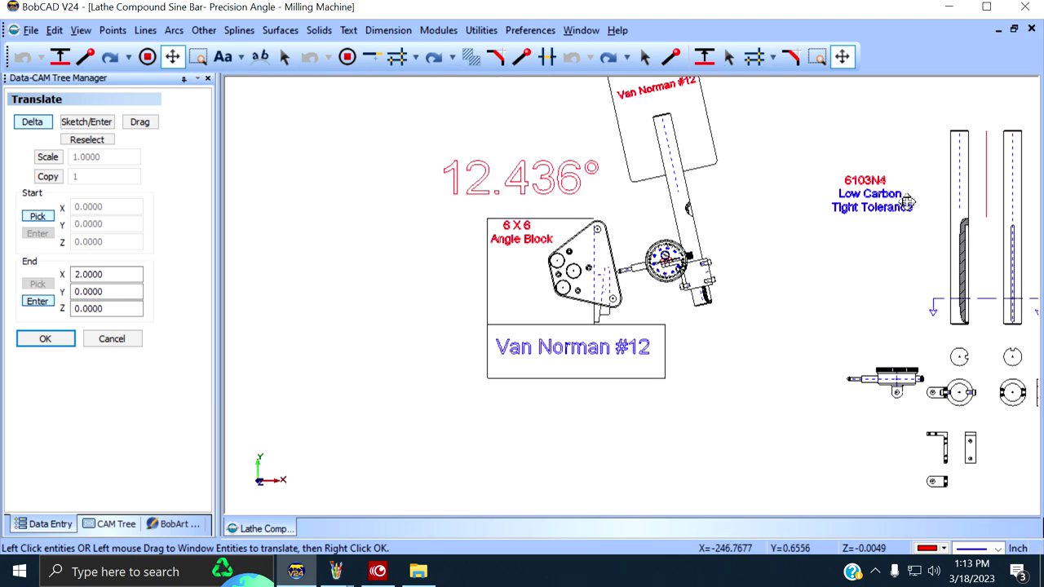
{"action": "scroll", "coordinate": [757, 204], "scroll_direction": "up", "scroll_amount": 1}
{"action": "left_click_drag", "start_coordinate": [757, 205], "coordinate": [743, 277]}
{"action": "scroll", "coordinate": [743, 277], "scroll_direction": "up", "scroll_amount": 1}
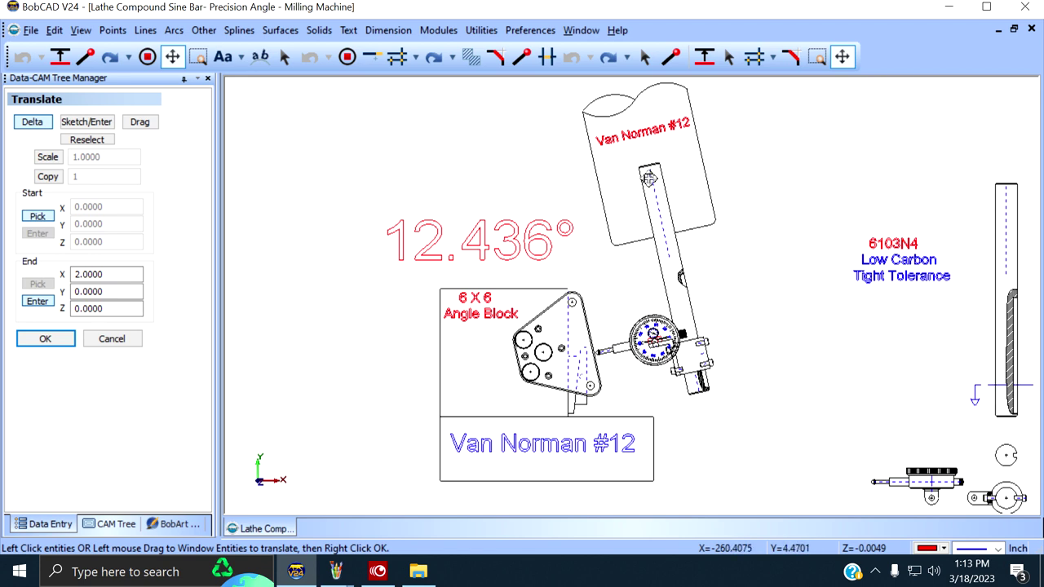
{"action": "mouse_move", "coordinate": [778, 360]}
{"action": "left_mouse_down"}
{"action": "mouse_move", "coordinate": [906, 293]}
{"action": "mouse_move", "coordinate": [840, 318]}
{"action": "mouse_move", "coordinate": [773, 292]}
{"action": "mouse_move", "coordinate": [716, 292]}
{"action": "mouse_move", "coordinate": [744, 321]}
{"action": "left_mouse_up"}
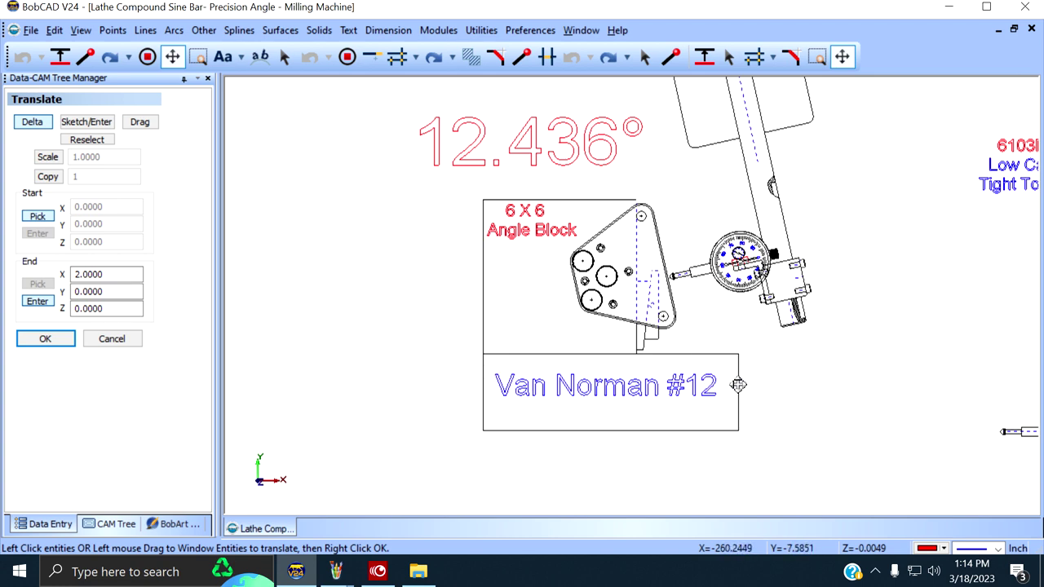
{"action": "left_click_drag", "start_coordinate": [882, 168], "coordinate": [881, 229]}
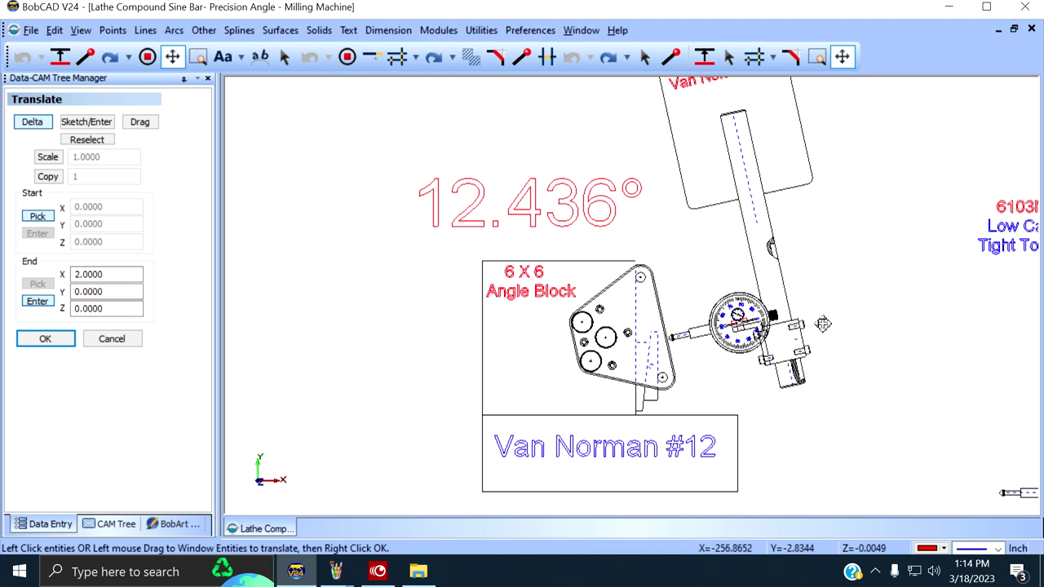
Step: Run Cleanup / Optimize on the dial indicator, bracket, collar and spindle geometry of the 4.250 assembly
{"action": "scroll", "coordinate": [832, 326], "scroll_direction": "down", "scroll_amount": 3}
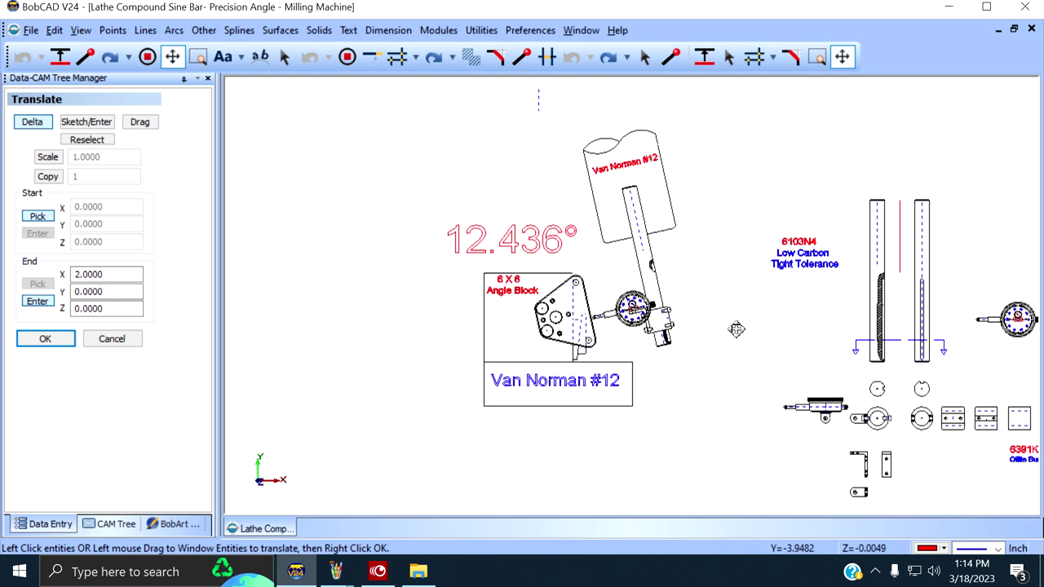
{"action": "left_click_drag", "start_coordinate": [821, 298], "coordinate": [437, 242]}
{"action": "left_click_drag", "start_coordinate": [758, 273], "coordinate": [715, 276]}
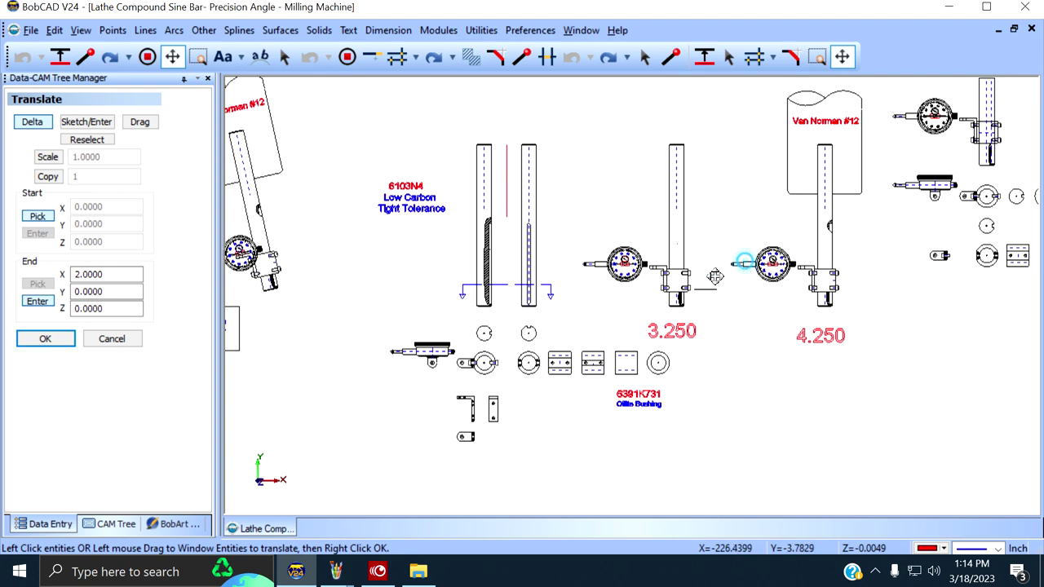
{"action": "scroll", "coordinate": [710, 274], "scroll_direction": "up", "scroll_amount": 4}
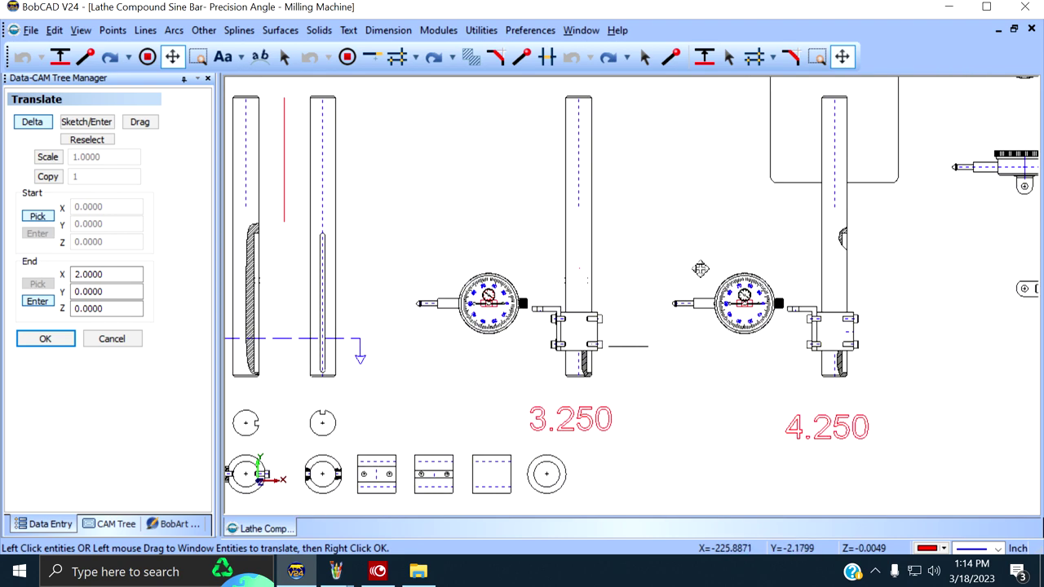
{"action": "scroll", "coordinate": [701, 269], "scroll_direction": "up", "scroll_amount": 2}
{"action": "scroll", "coordinate": [610, 293], "scroll_direction": "down", "scroll_amount": 3}
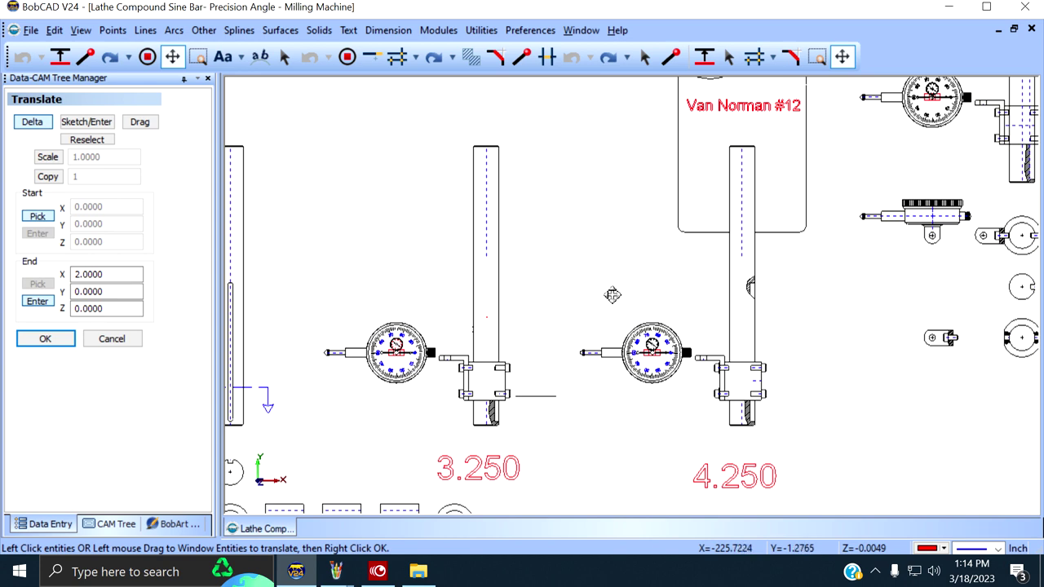
{"action": "left_click_drag", "start_coordinate": [629, 266], "coordinate": [622, 271]}
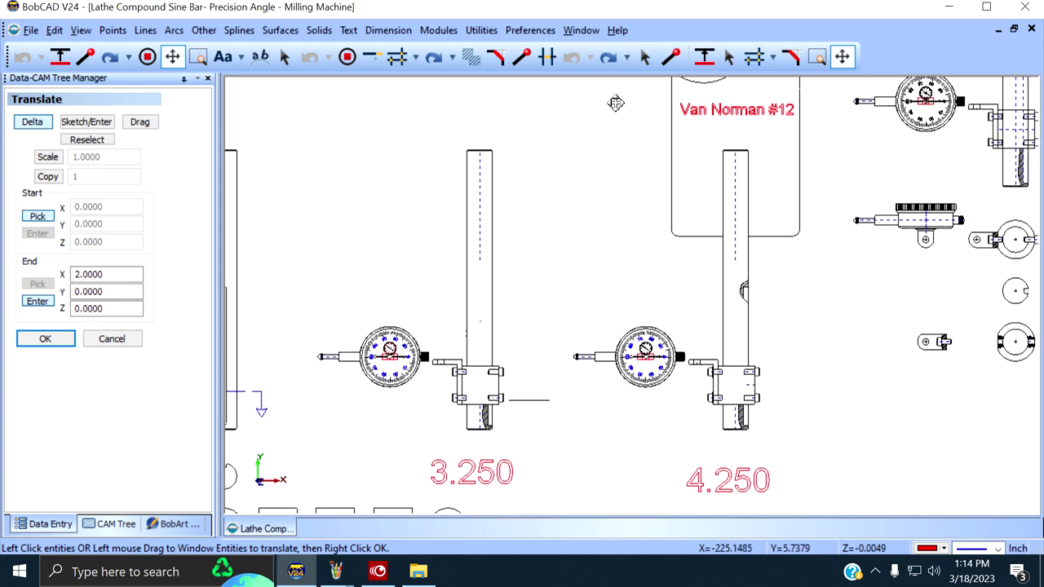
{"action": "left_click", "coordinate": [476, 31]}
{"action": "mouse_move", "coordinate": [561, 209]}
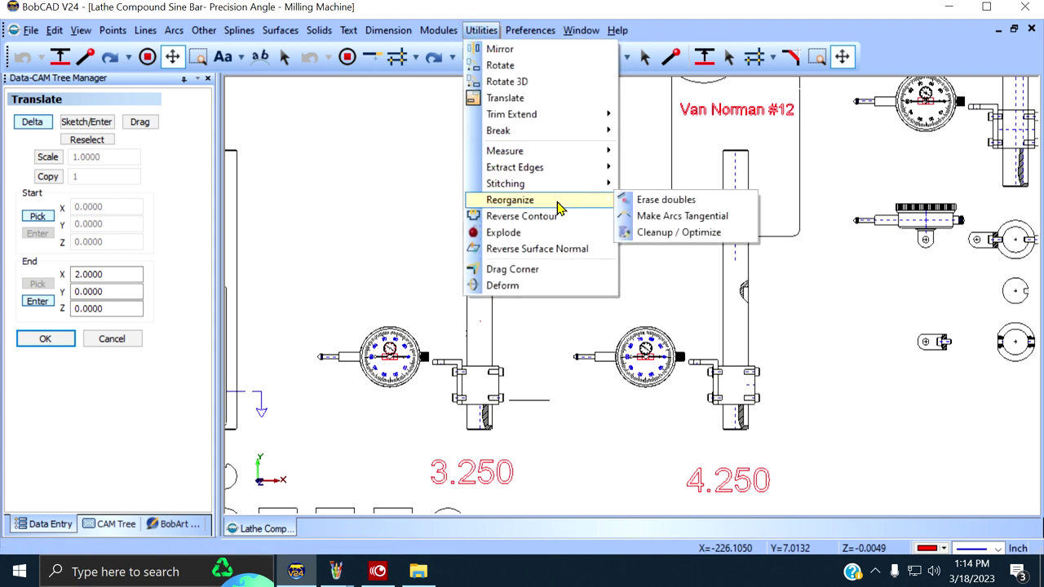
{"action": "left_click", "coordinate": [696, 232]}
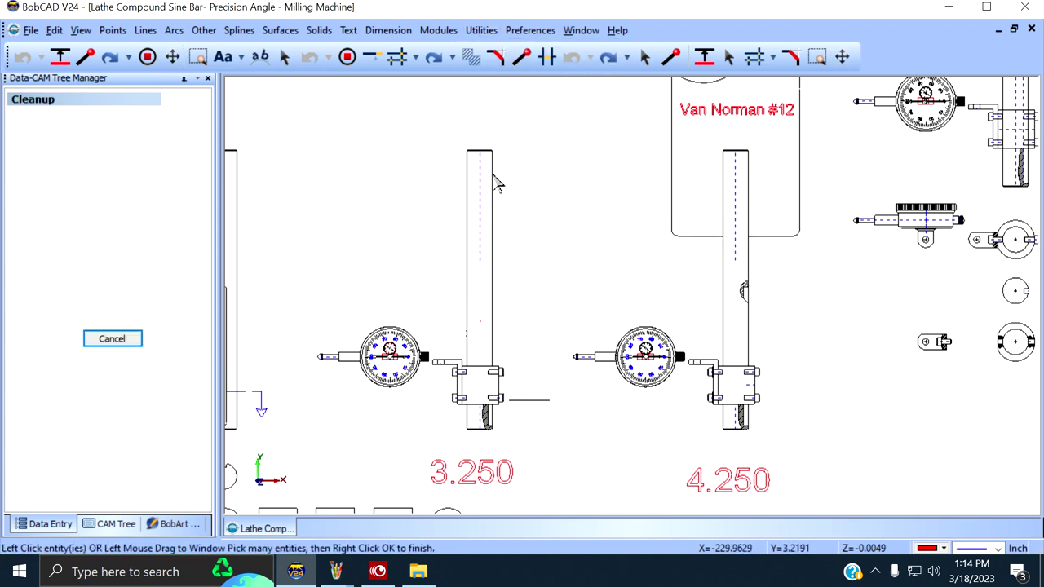
{"action": "left_click_drag", "start_coordinate": [562, 200], "coordinate": [825, 435]}
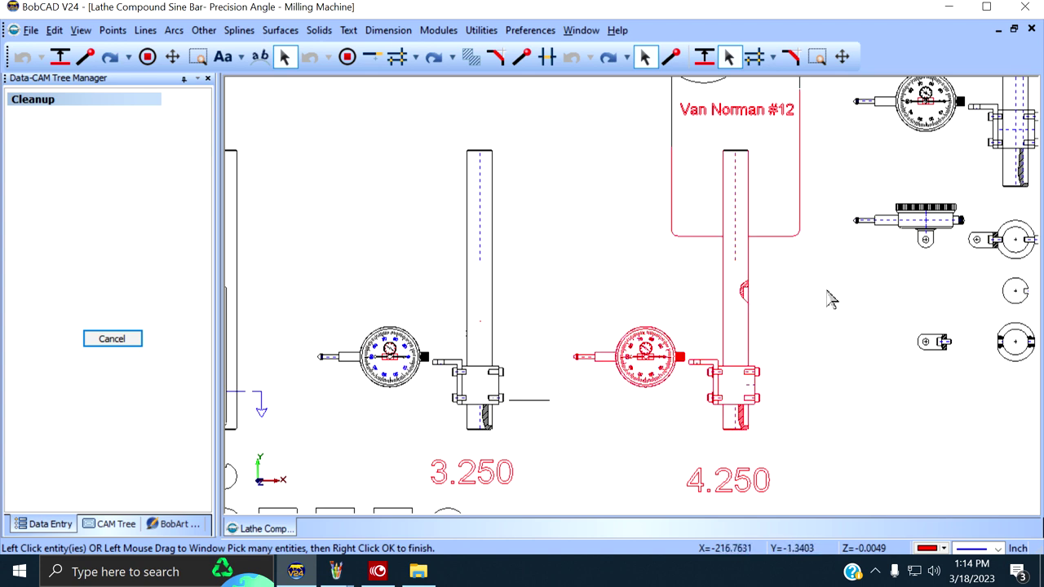
{"action": "right_click", "coordinate": [829, 299]}
{"action": "left_click", "coordinate": [872, 299]}
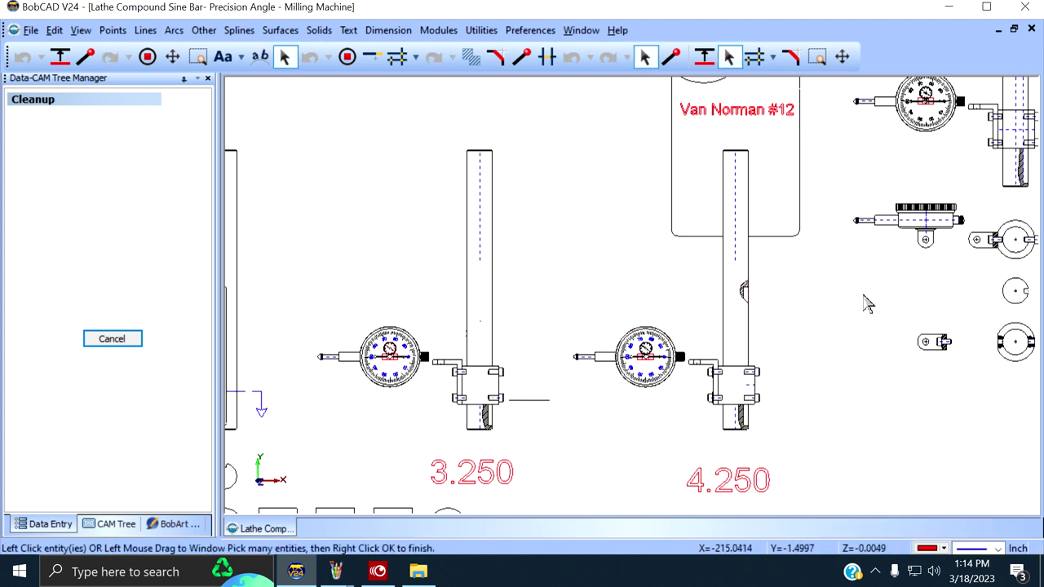
Step: Translate the dial indicator of the 4.250 assembly by a delta of 2.0000 in X and 3.2500 in Y
{"action": "left_click", "coordinate": [481, 30]}
{"action": "left_click", "coordinate": [501, 97]}
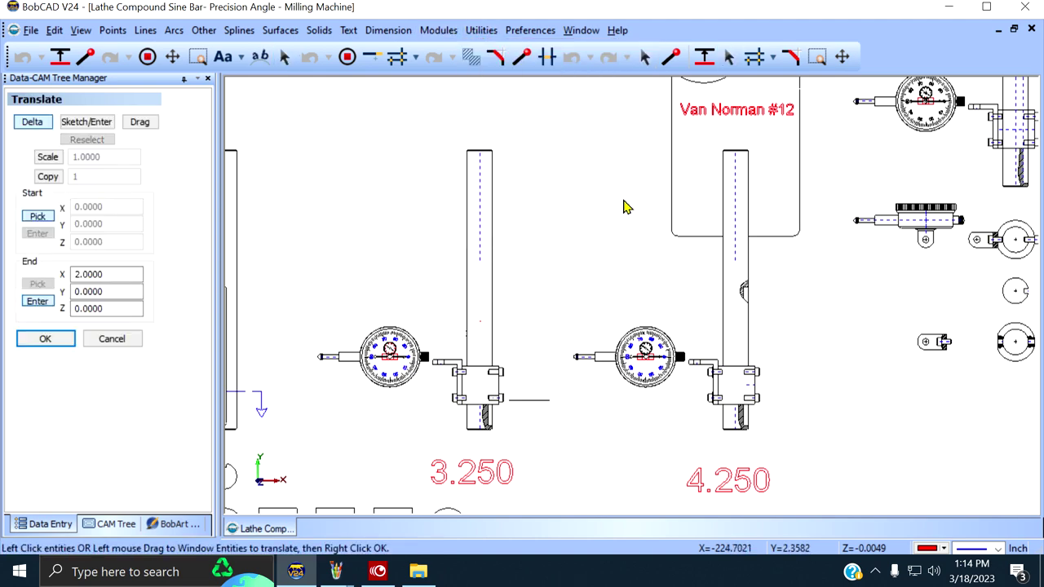
{"action": "scroll", "coordinate": [624, 218], "scroll_direction": "up", "scroll_amount": 2}
{"action": "scroll", "coordinate": [620, 240], "scroll_direction": "down", "scroll_amount": 1}
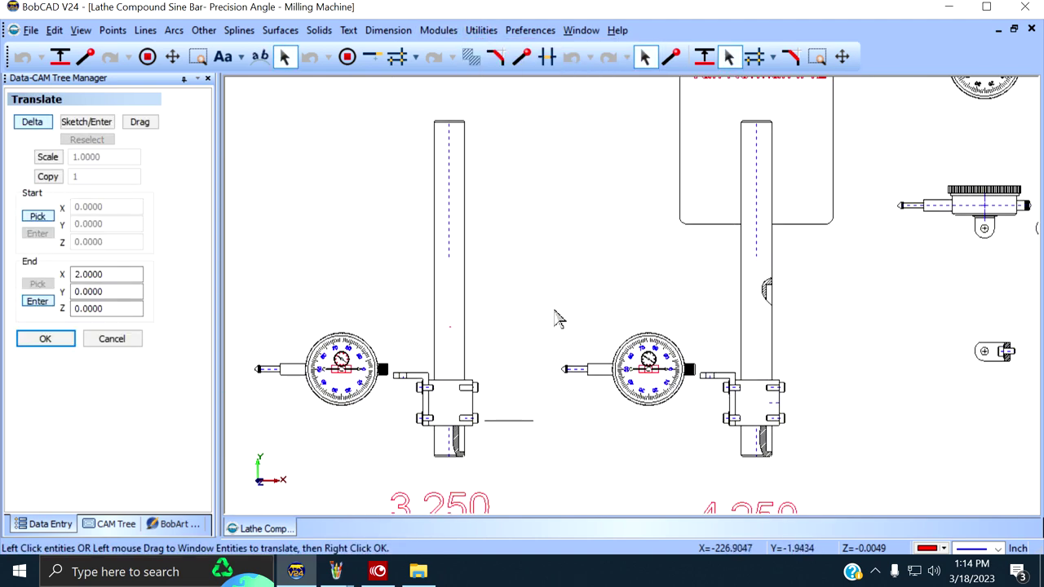
{"action": "left_click_drag", "start_coordinate": [552, 311], "coordinate": [701, 426]}
{"action": "left_click_drag", "start_coordinate": [698, 426], "coordinate": [698, 425]}
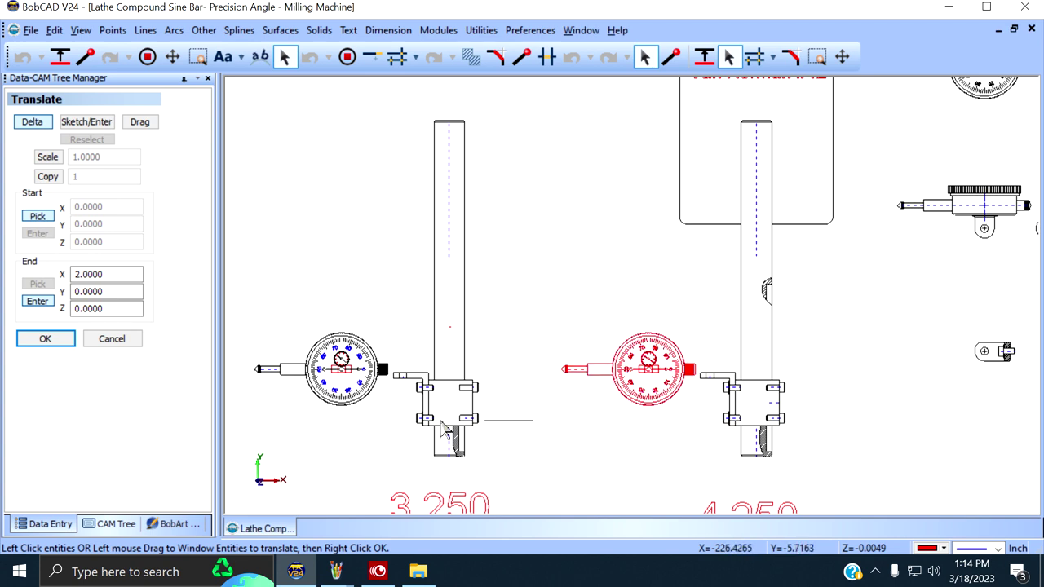
{"action": "left_click", "coordinate": [126, 274]}
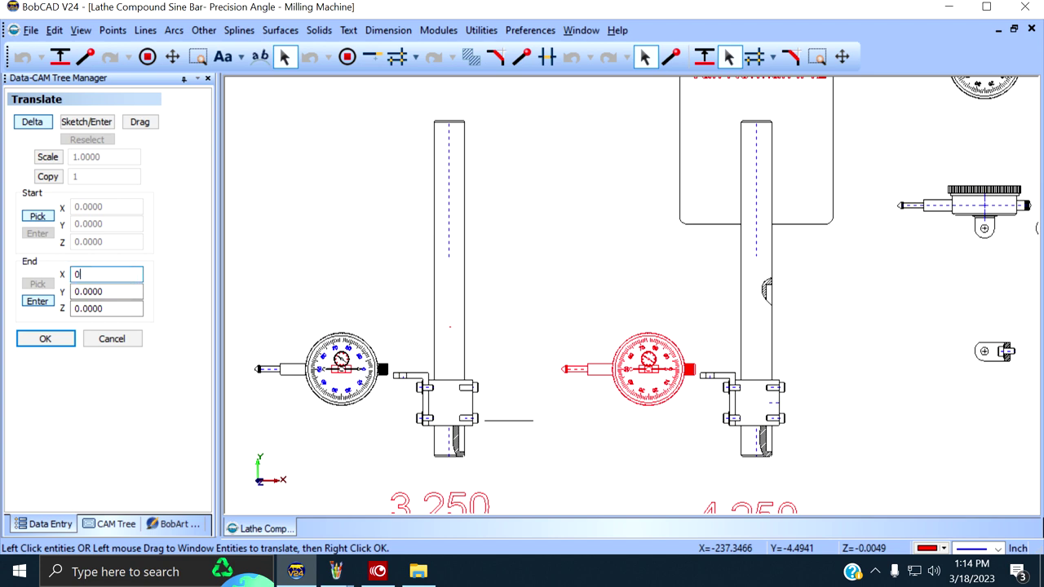
{"action": "key", "text": "Return"}
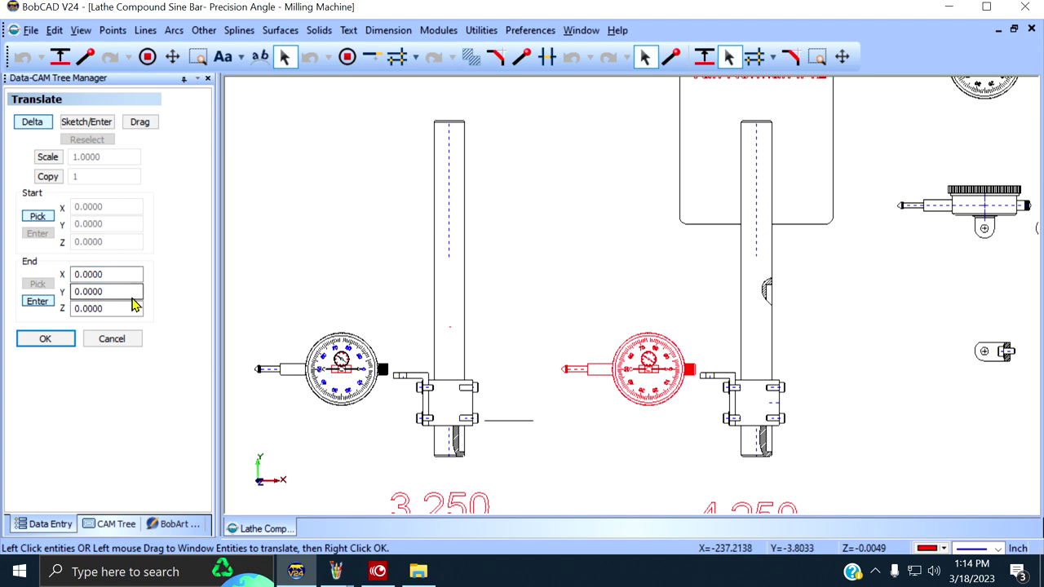
{"action": "left_click", "coordinate": [129, 291]}
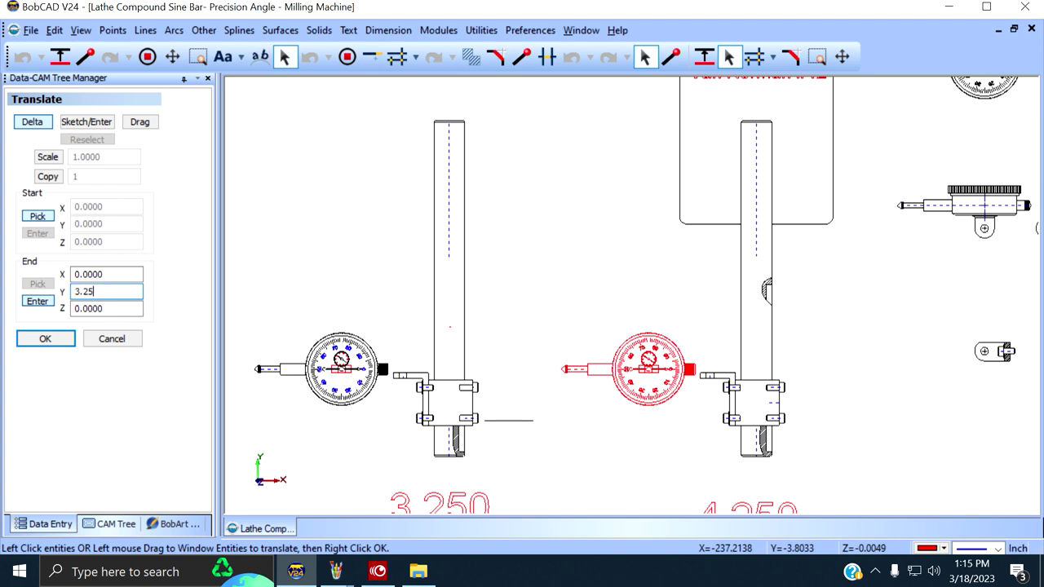
{"action": "type", "text": "3.250"}
{"action": "left_click", "coordinate": [124, 274]}
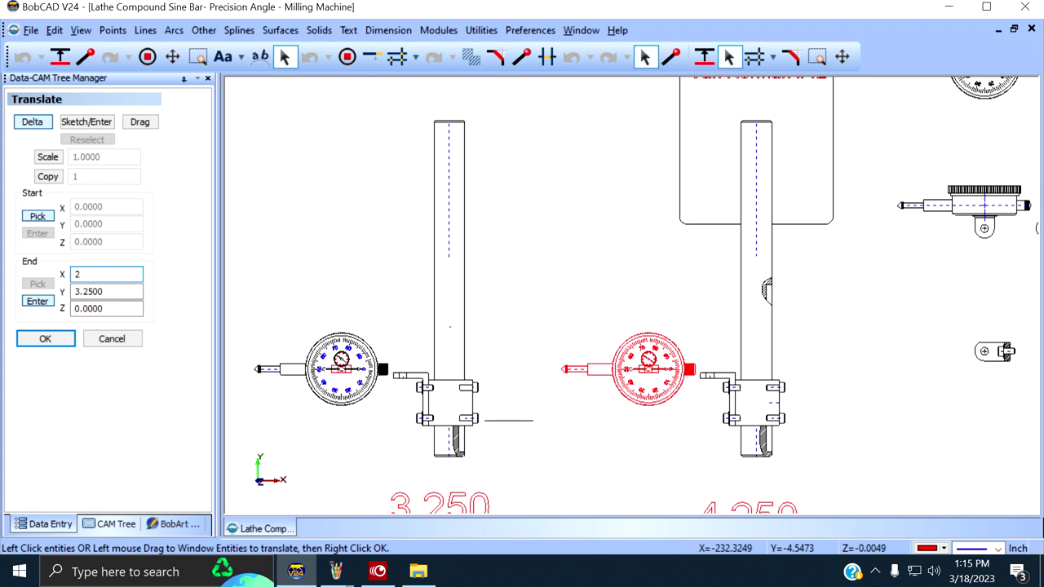
{"action": "left_click", "coordinate": [44, 342]}
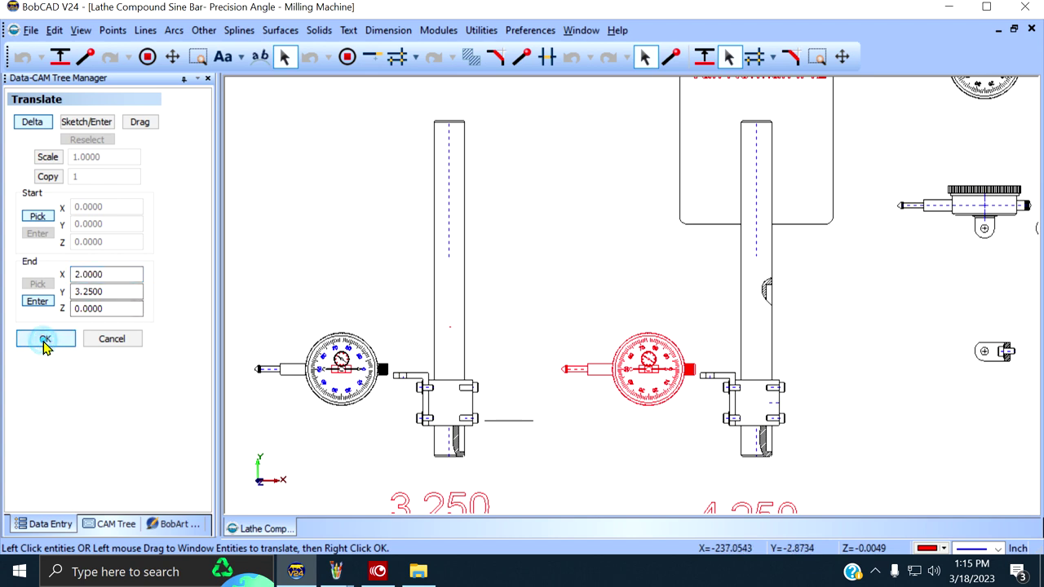
{"action": "left_click", "coordinate": [45, 340]}
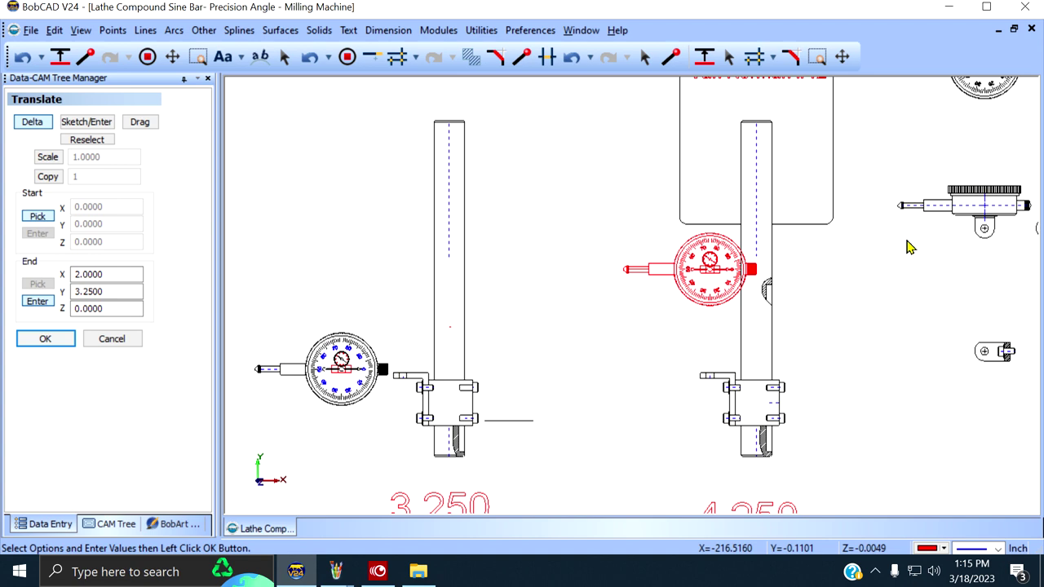
{"action": "right_click", "coordinate": [872, 237]}
{"action": "left_click", "coordinate": [896, 246]}
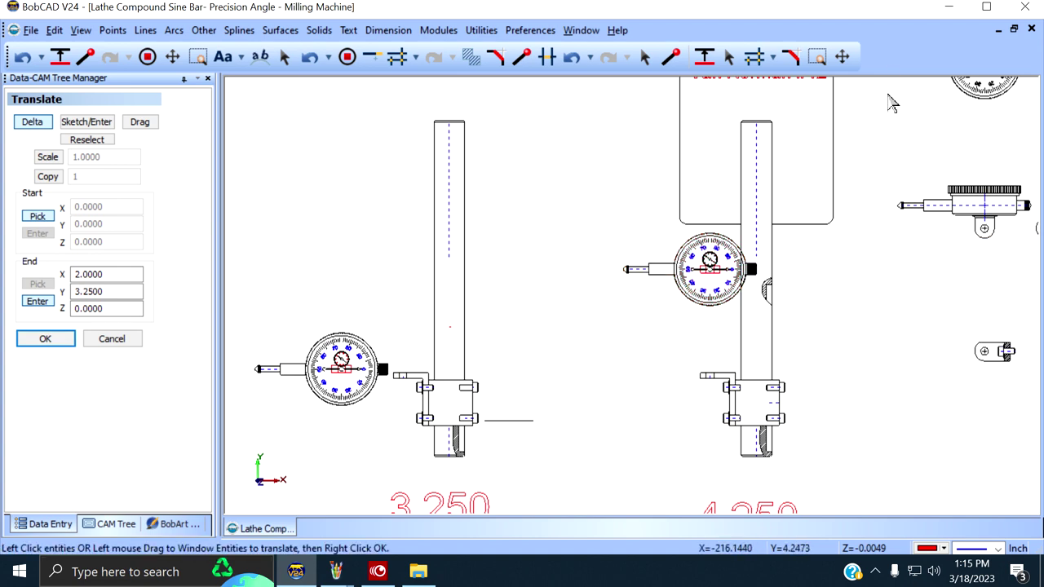
Step: Translate the collar, bracket and screws of the 4.250 assembly by a delta of 0.0000 in X and 3.2500 in Y
{"action": "left_click", "coordinate": [843, 57]}
{"action": "mouse_move", "coordinate": [770, 299]}
{"action": "left_mouse_down"}
{"action": "mouse_move", "coordinate": [770, 211]}
{"action": "mouse_move", "coordinate": [725, 275]}
{"action": "left_mouse_up"}
{"action": "scroll", "coordinate": [729, 286], "scroll_direction": "up", "scroll_amount": 3}
{"action": "mouse_move", "coordinate": [685, 204]}
{"action": "left_mouse_down"}
{"action": "mouse_move", "coordinate": [685, 225]}
{"action": "mouse_move", "coordinate": [663, 245]}
{"action": "left_mouse_up"}
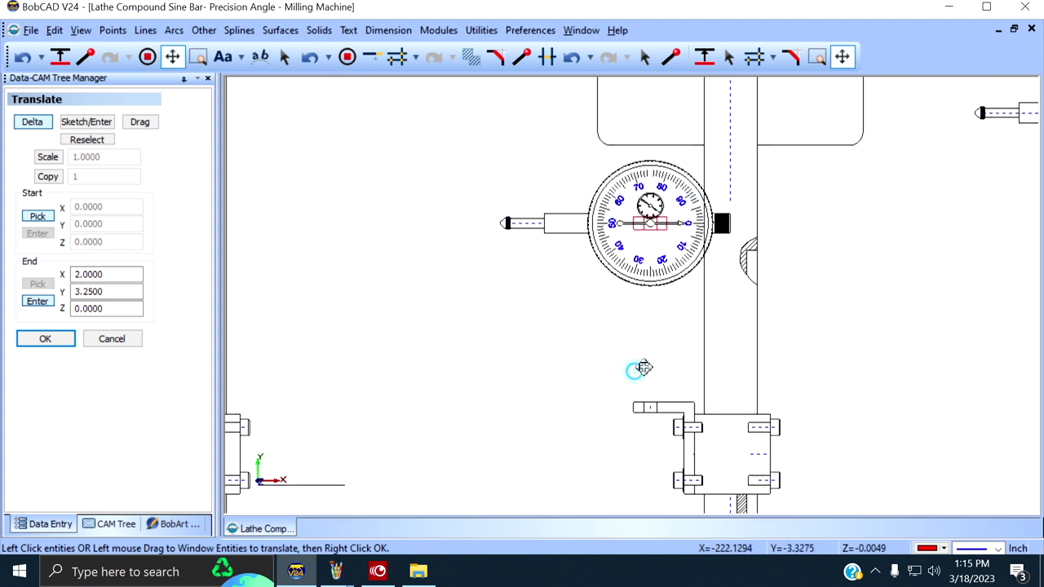
{"action": "left_click_drag", "start_coordinate": [645, 369], "coordinate": [647, 256]}
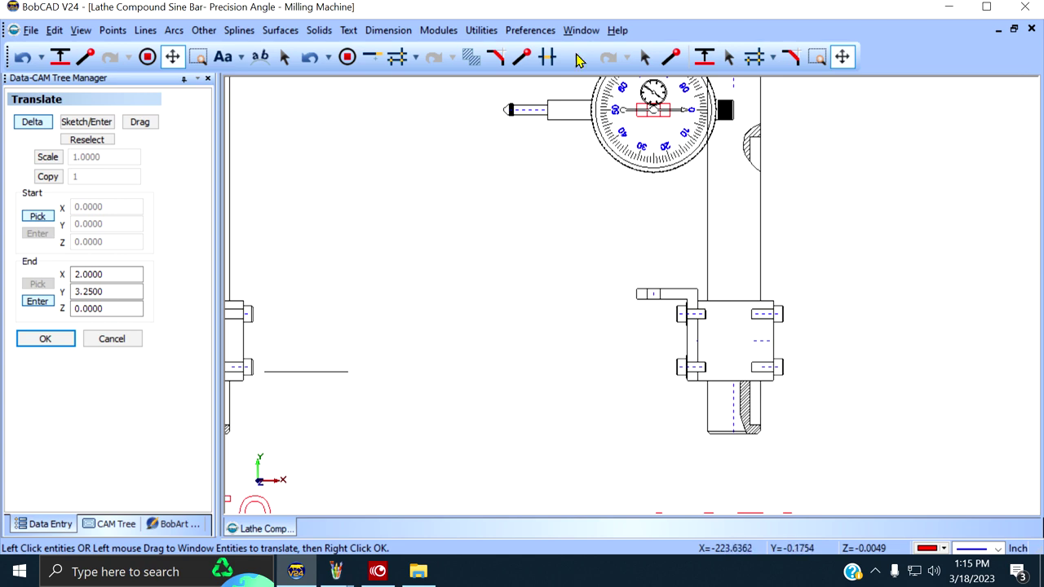
{"action": "left_click", "coordinate": [479, 31]}
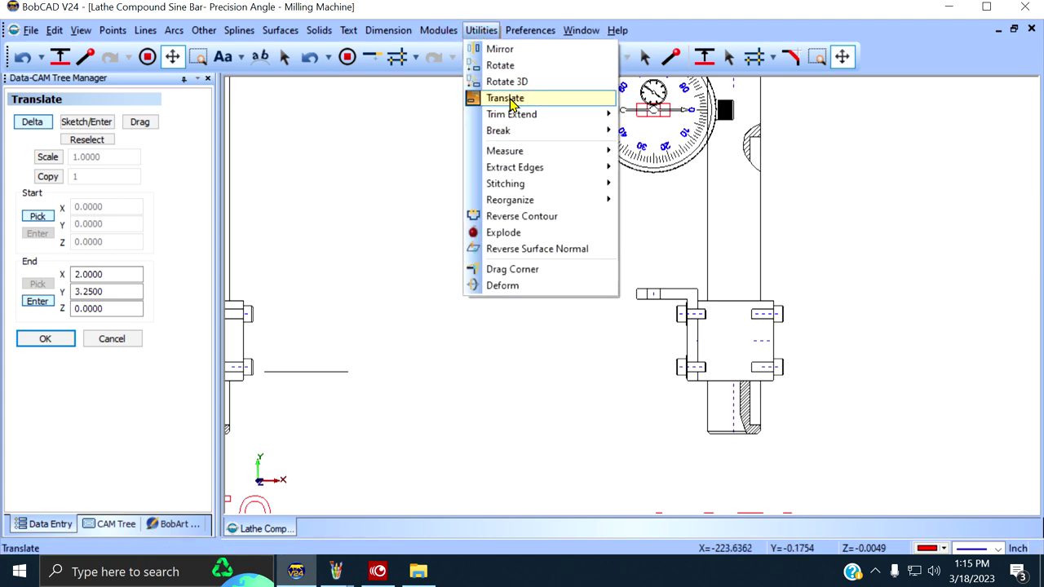
{"action": "left_click", "coordinate": [508, 96]}
{"action": "scroll", "coordinate": [618, 236], "scroll_direction": "up", "scroll_amount": 3}
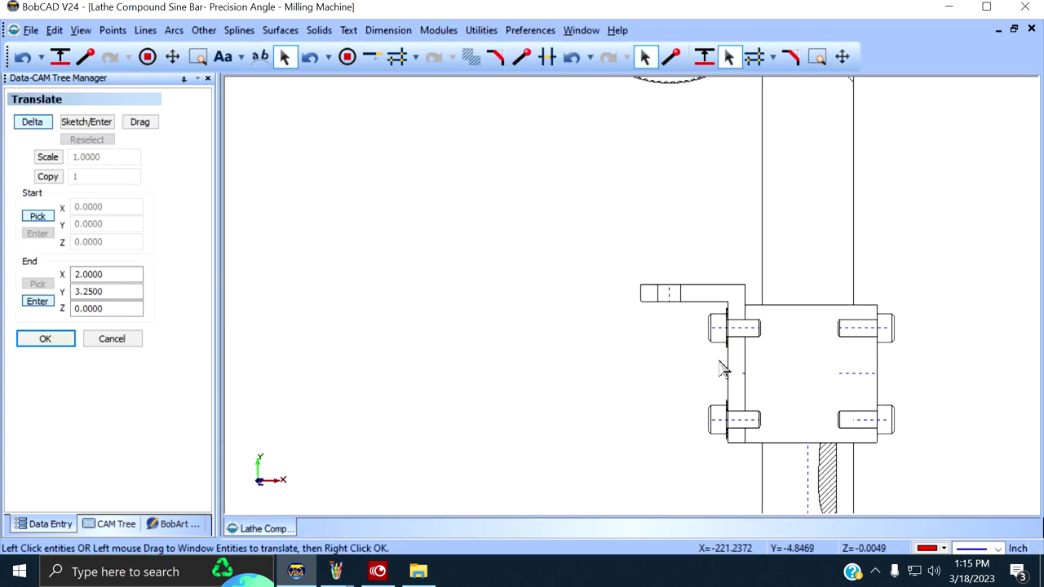
{"action": "scroll", "coordinate": [724, 369], "scroll_direction": "up", "scroll_amount": 2}
{"action": "left_click", "coordinate": [842, 56]}
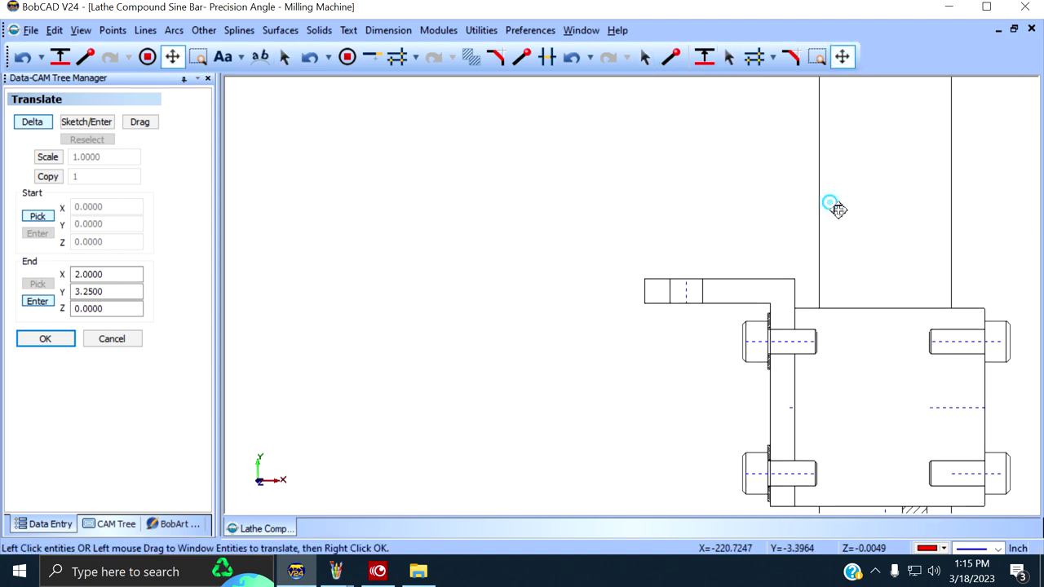
{"action": "left_click_drag", "start_coordinate": [834, 206], "coordinate": [629, 112]}
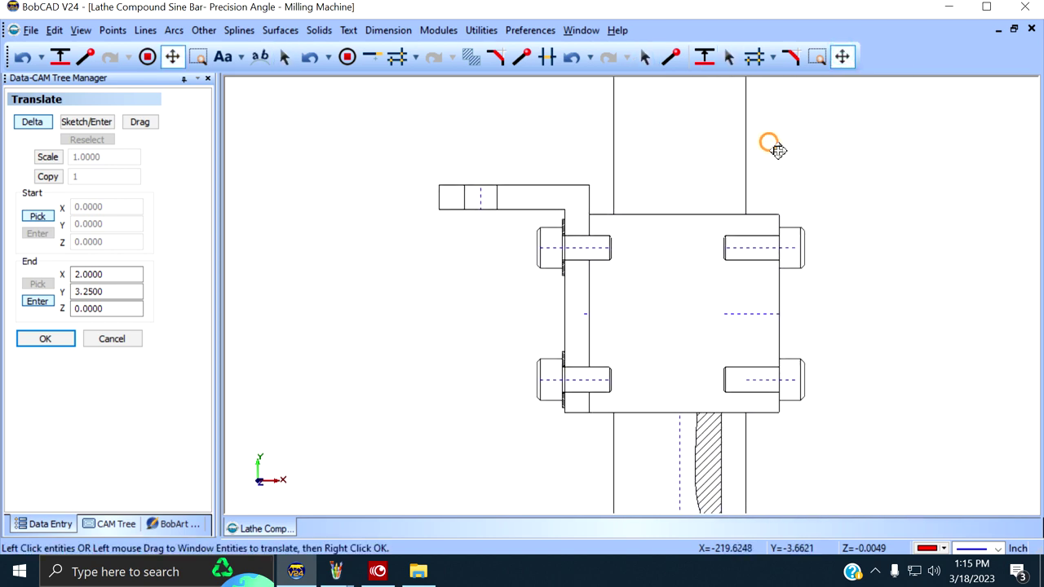
{"action": "right_click", "coordinate": [770, 143]}
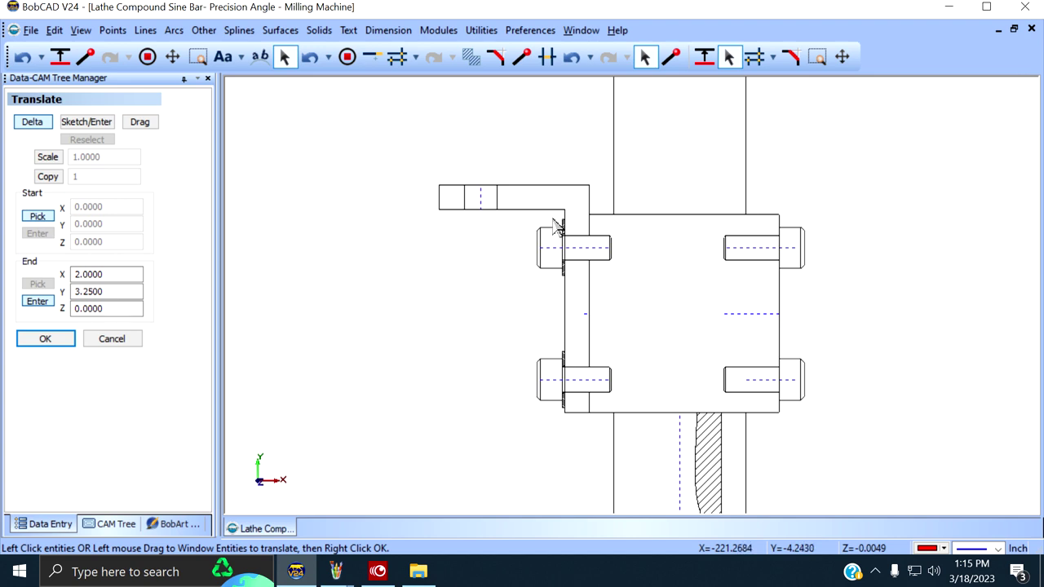
{"action": "left_click_drag", "start_coordinate": [523, 220], "coordinate": [825, 412]}
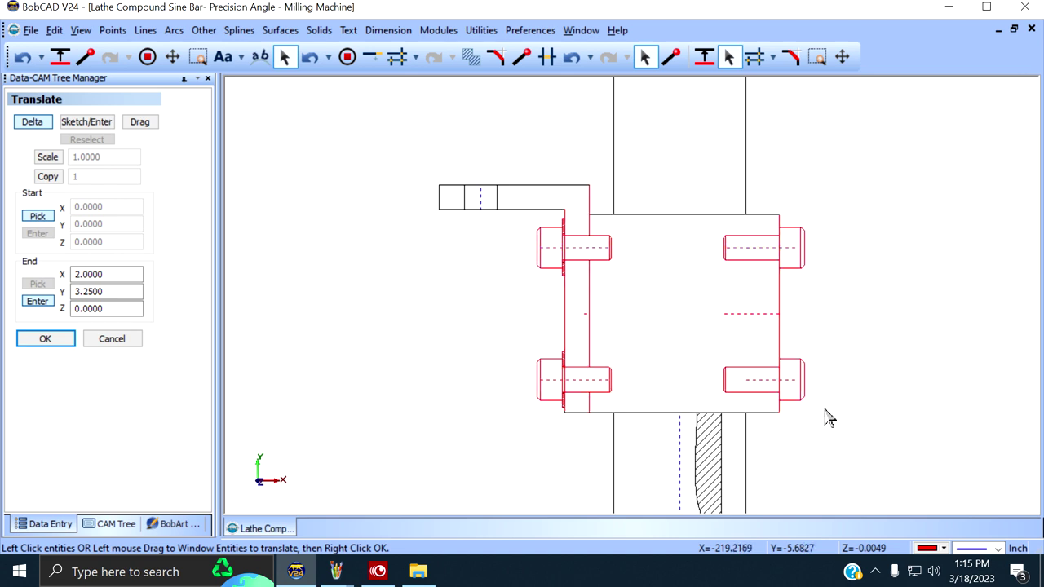
{"action": "left_click", "coordinate": [650, 214]}
{"action": "left_click", "coordinate": [664, 412]}
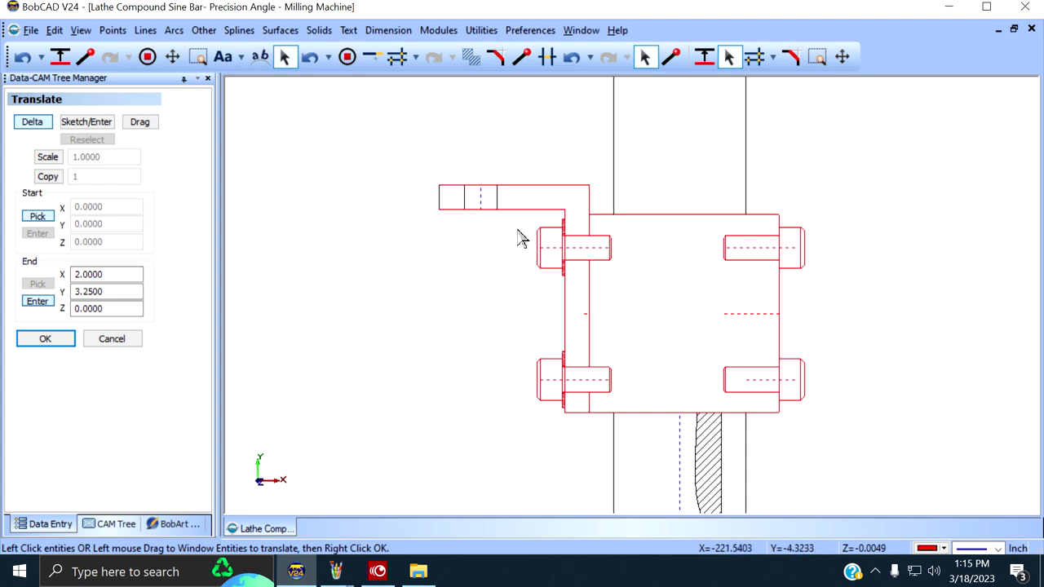
{"action": "left_click_drag", "start_coordinate": [425, 195], "coordinate": [516, 234]}
{"action": "scroll", "coordinate": [455, 272], "scroll_direction": "down", "scroll_amount": 3}
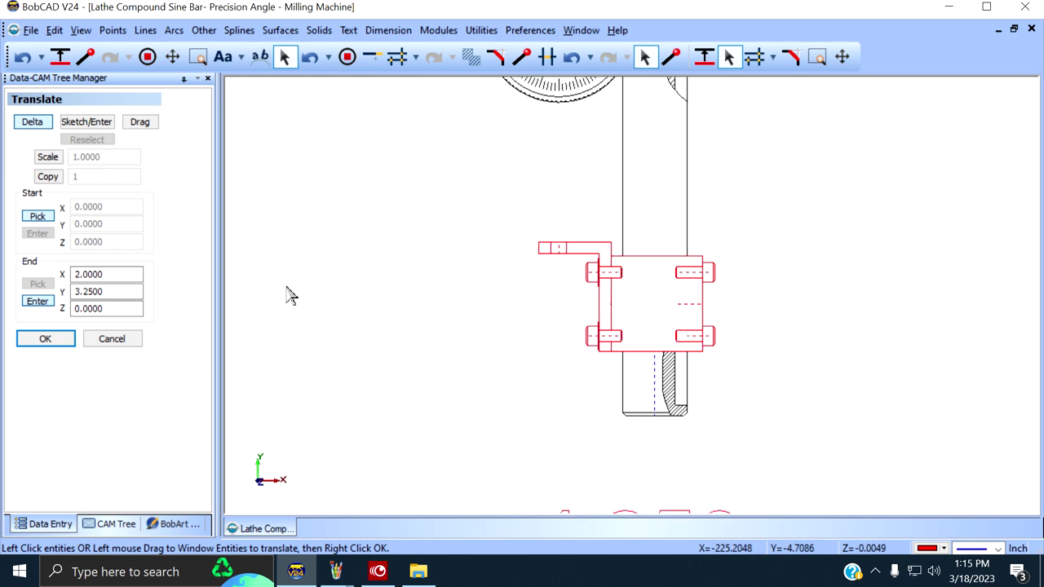
{"action": "double_click", "coordinate": [105, 274]}
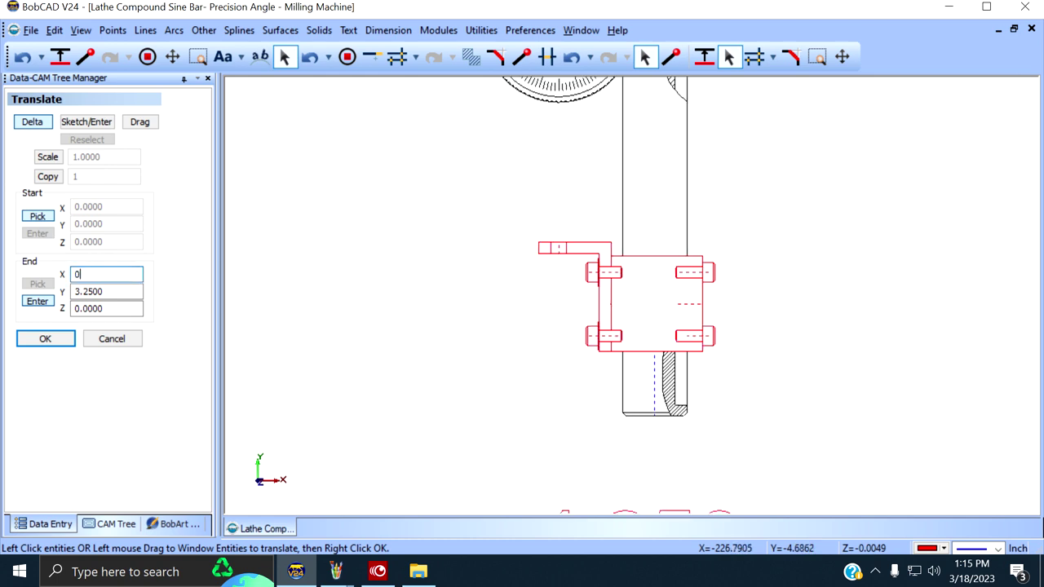
{"action": "type", "text": "0"}
{"action": "key", "text": "Tab"}
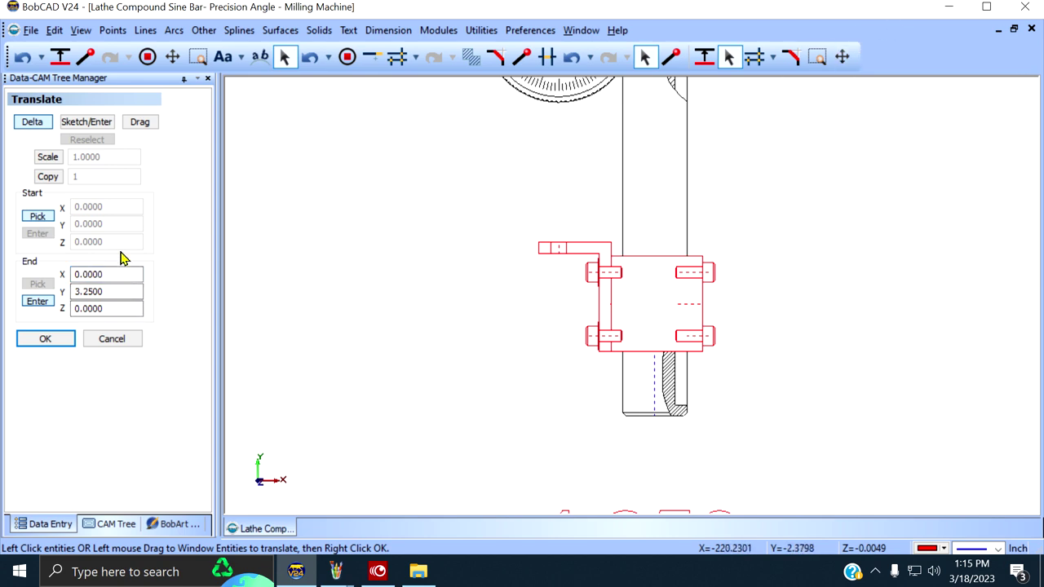
{"action": "left_click", "coordinate": [65, 344]}
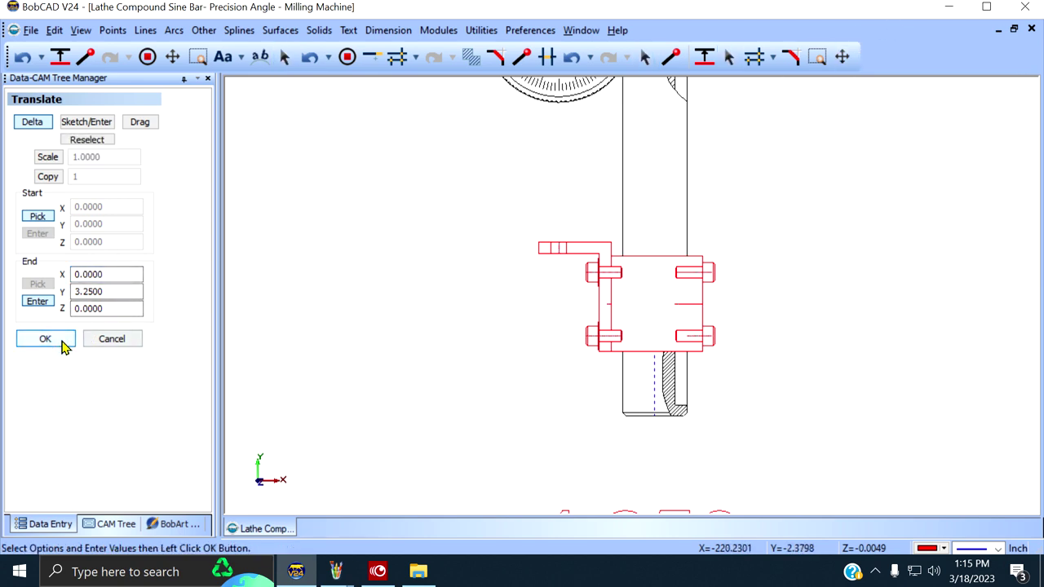
{"action": "left_click", "coordinate": [848, 57]}
{"action": "left_click_drag", "start_coordinate": [702, 161], "coordinate": [698, 377]}
{"action": "scroll", "coordinate": [720, 308], "scroll_direction": "up", "scroll_amount": 2}
{"action": "right_click", "coordinate": [788, 211]}
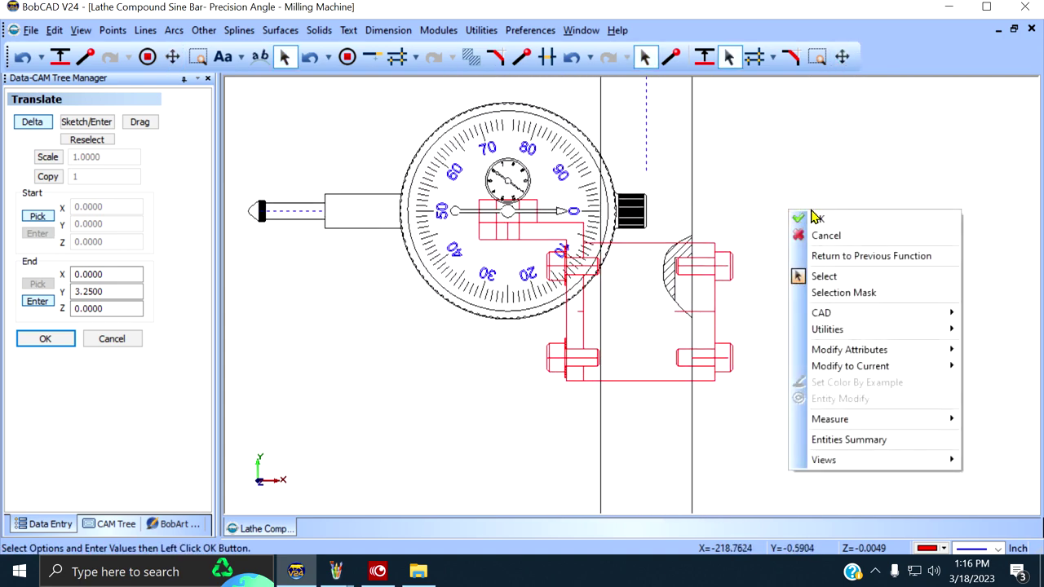
{"action": "left_click", "coordinate": [819, 220]}
{"action": "left_click", "coordinate": [818, 220]}
Step: Examine the dial indicator and collar in their raised position and the lower slot end of the 4.250 shaft
{"action": "scroll", "coordinate": [744, 247], "scroll_direction": "up", "scroll_amount": 1}
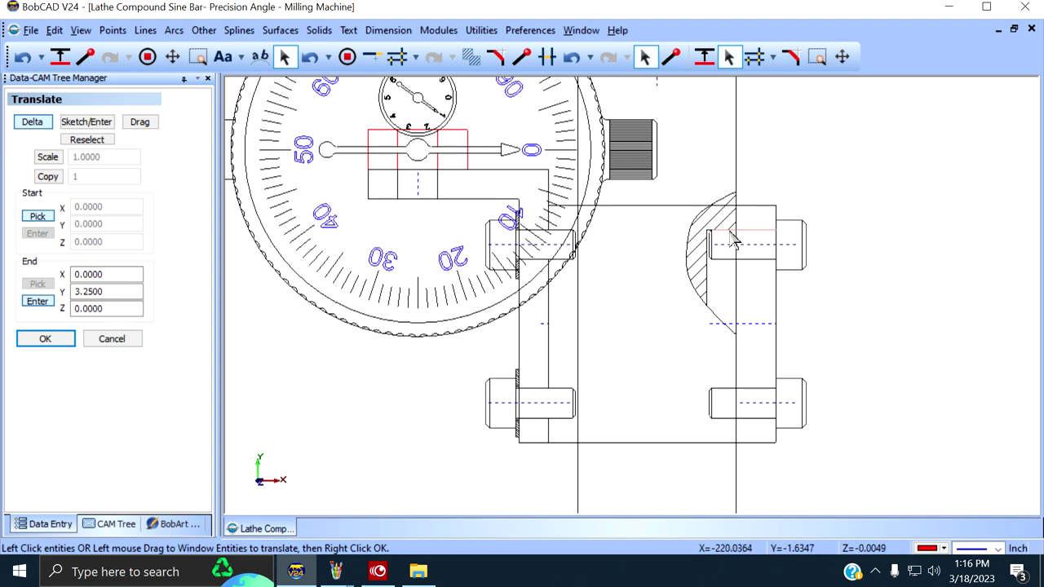
{"action": "scroll", "coordinate": [744, 225], "scroll_direction": "down", "scroll_amount": 1}
{"action": "scroll", "coordinate": [639, 204], "scroll_direction": "down", "scroll_amount": 1}
{"action": "scroll", "coordinate": [638, 204], "scroll_direction": "down", "scroll_amount": 1}
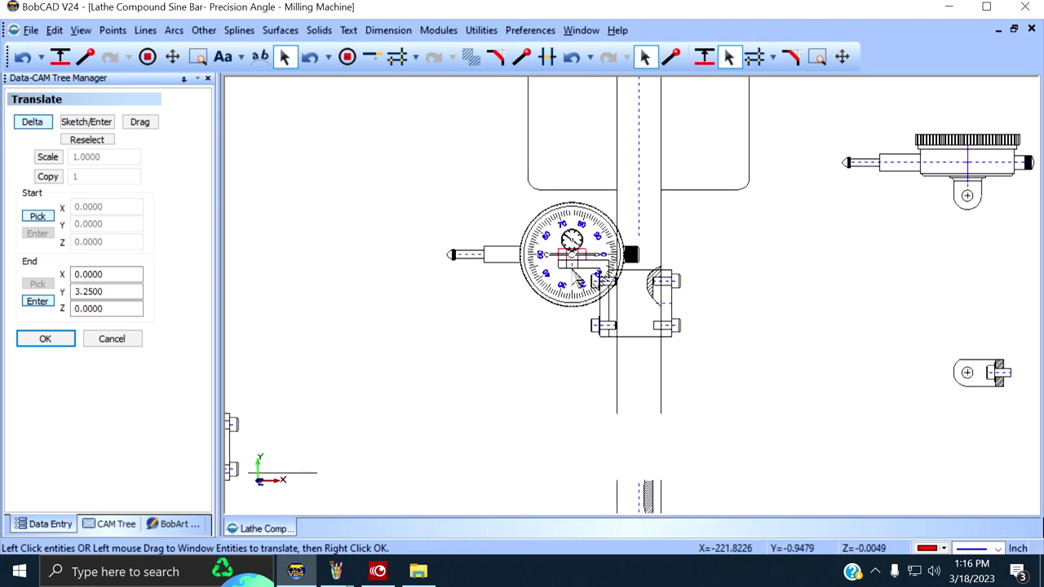
{"action": "left_click", "coordinate": [842, 56]}
{"action": "mouse_move", "coordinate": [786, 212]}
{"action": "left_mouse_down"}
{"action": "mouse_move", "coordinate": [817, 100]}
{"action": "mouse_move", "coordinate": [786, 109]}
{"action": "mouse_move", "coordinate": [776, 154]}
{"action": "left_mouse_up"}
{"action": "scroll", "coordinate": [771, 168], "scroll_direction": "up", "scroll_amount": 2}
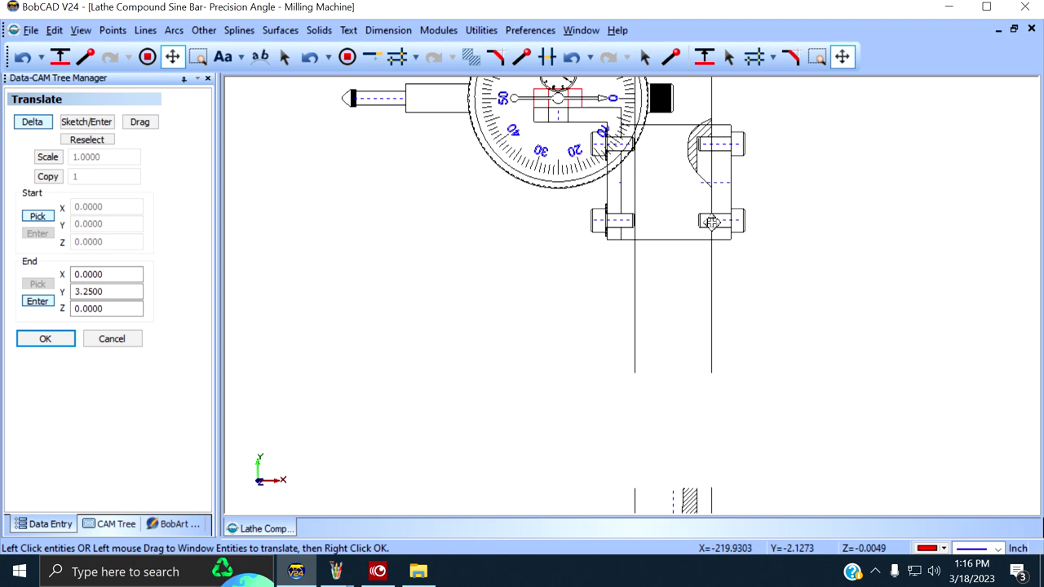
{"action": "scroll", "coordinate": [775, 171], "scroll_direction": "up", "scroll_amount": 2}
{"action": "scroll", "coordinate": [758, 168], "scroll_direction": "down", "scroll_amount": 2}
{"action": "left_click_drag", "start_coordinate": [776, 377], "coordinate": [777, 173]}
{"action": "left_click_drag", "start_coordinate": [769, 253], "coordinate": [765, 203]}
{"action": "scroll", "coordinate": [745, 256], "scroll_direction": "up", "scroll_amount": 3}
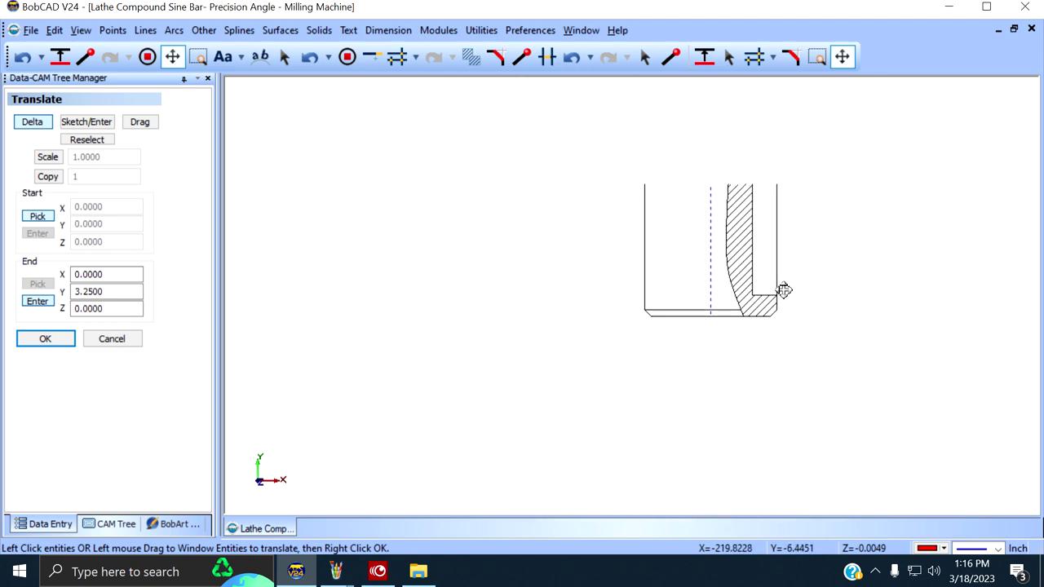
{"action": "scroll", "coordinate": [784, 291], "scroll_direction": "down", "scroll_amount": 2}
Step: Add a vertical dimension from the raised collar's lower screw to the lower end of the slot in the 4.250 shaft
{"action": "left_click", "coordinate": [377, 31]}
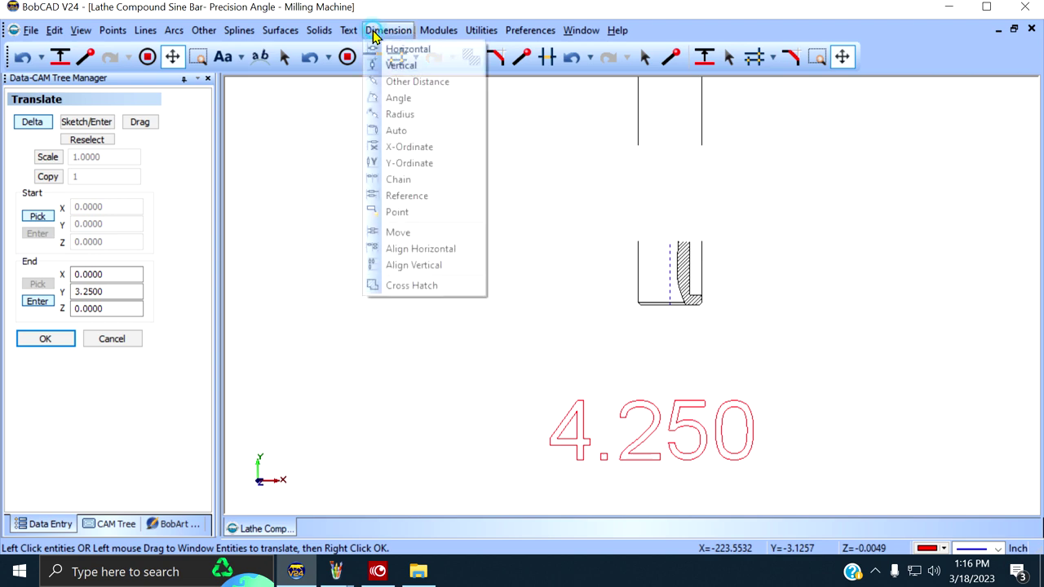
{"action": "left_click", "coordinate": [404, 67]}
{"action": "scroll", "coordinate": [555, 173], "scroll_direction": "down", "scroll_amount": 1}
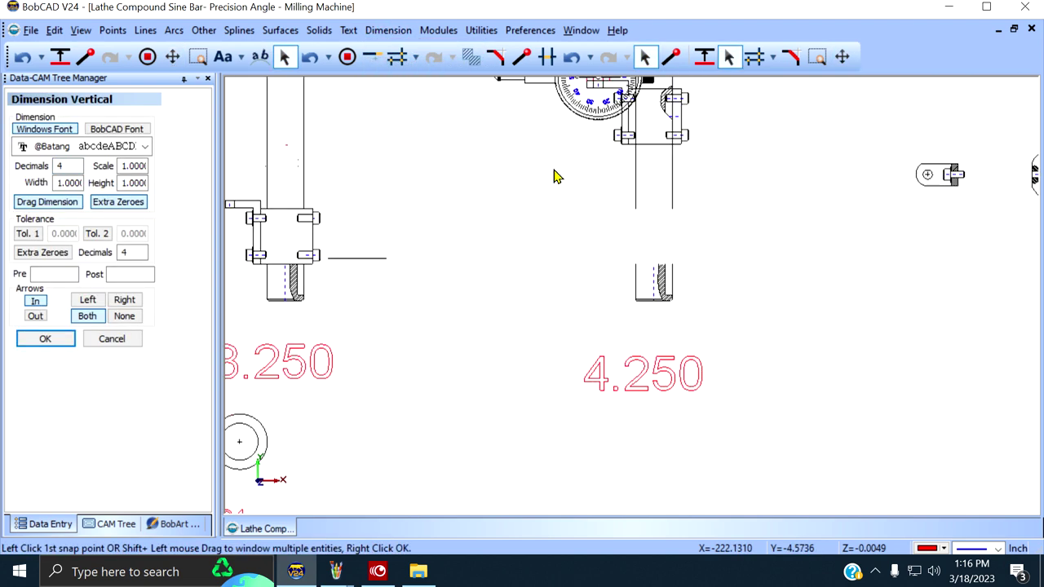
{"action": "left_click", "coordinate": [671, 147]}
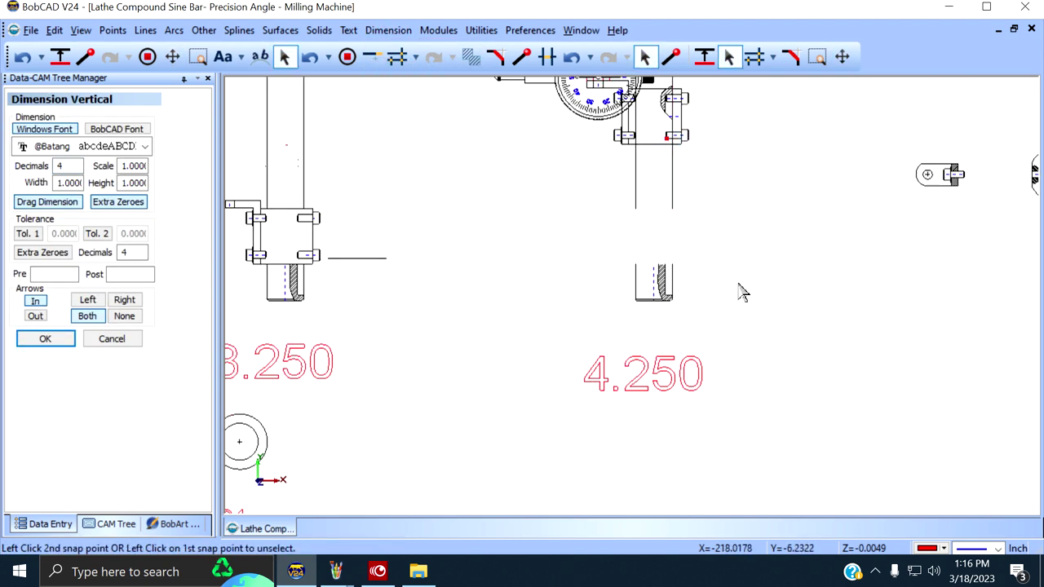
{"action": "scroll", "coordinate": [744, 289], "scroll_direction": "up", "scroll_amount": 2}
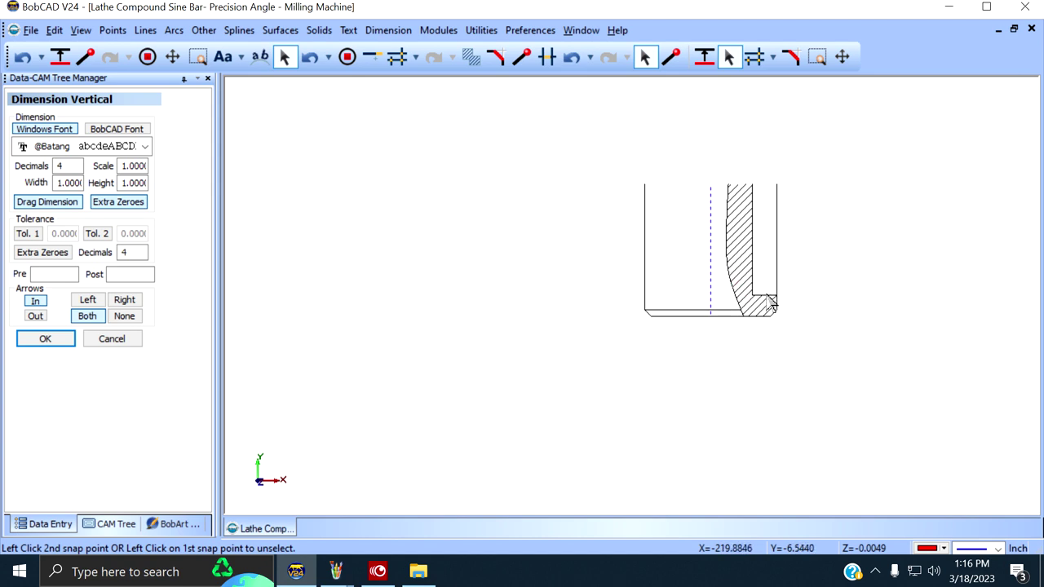
{"action": "left_click", "coordinate": [767, 295]}
{"action": "scroll", "coordinate": [545, 228], "scroll_direction": "down", "scroll_amount": 2}
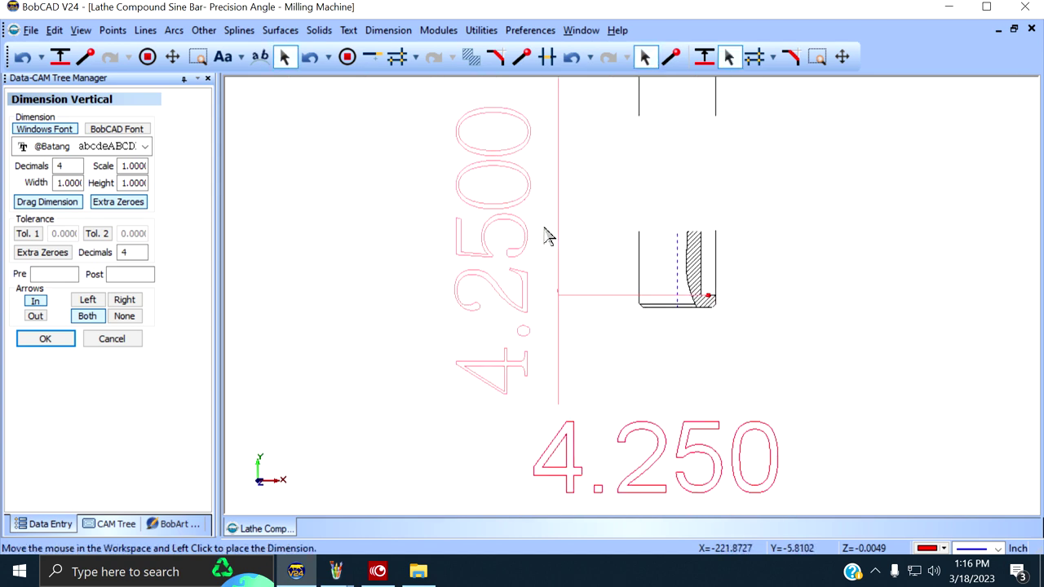
{"action": "scroll", "coordinate": [546, 226], "scroll_direction": "down", "scroll_amount": 1}
{"action": "left_click", "coordinate": [545, 219]}
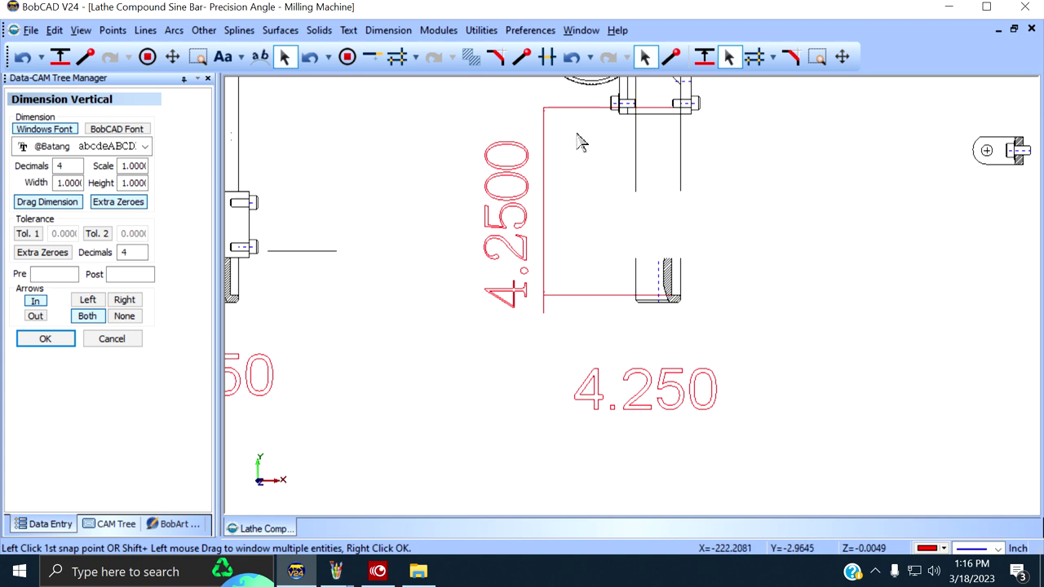
Step: Undo the vertical dimension and the translations of the collar and dial indicator in the 4.250 assembly
{"action": "left_click", "coordinate": [573, 57]}
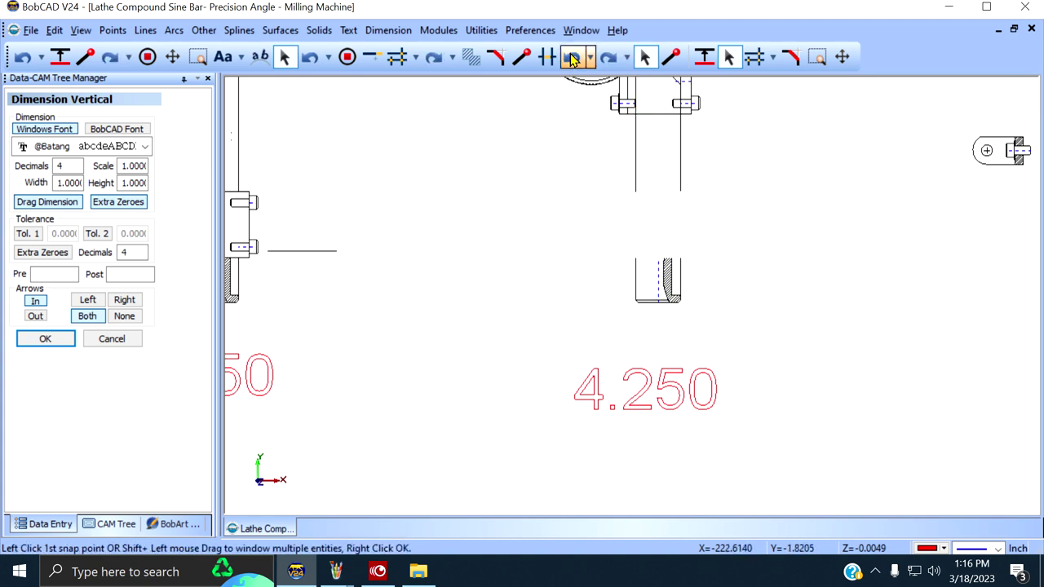
{"action": "left_click", "coordinate": [573, 58]}
{"action": "left_click", "coordinate": [573, 58]}
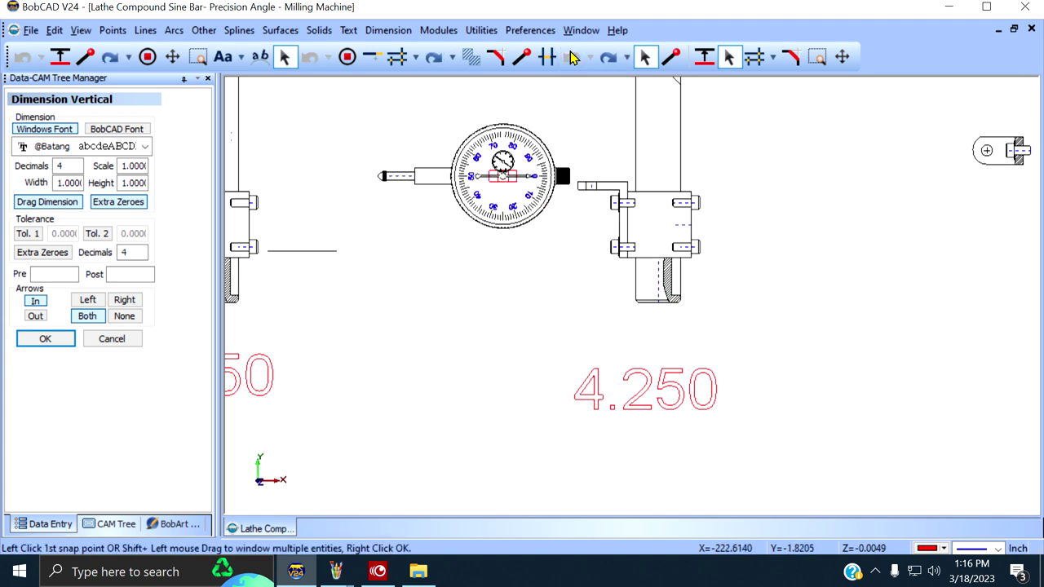
Step: Examine the long slot and section in the 6103N4 Low Carbon Tight Tolerance shaft views beside the 3.250 assembly
{"action": "left_click", "coordinate": [842, 57]}
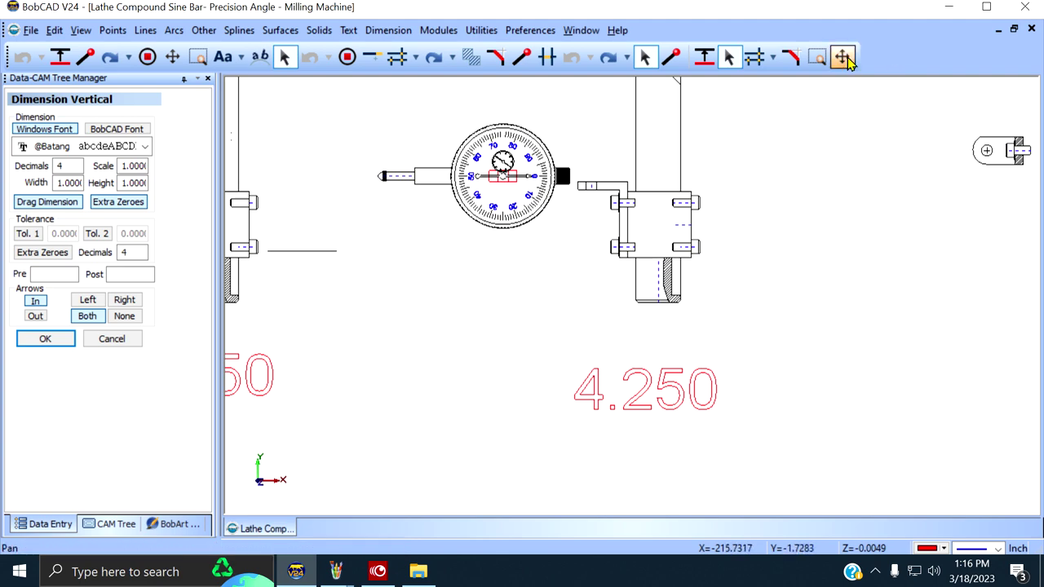
{"action": "scroll", "coordinate": [807, 166], "scroll_direction": "down", "scroll_amount": 3}
{"action": "mouse_move", "coordinate": [617, 198]}
{"action": "left_mouse_down"}
{"action": "mouse_move", "coordinate": [683, 196]}
{"action": "mouse_move", "coordinate": [756, 170]}
{"action": "left_mouse_up"}
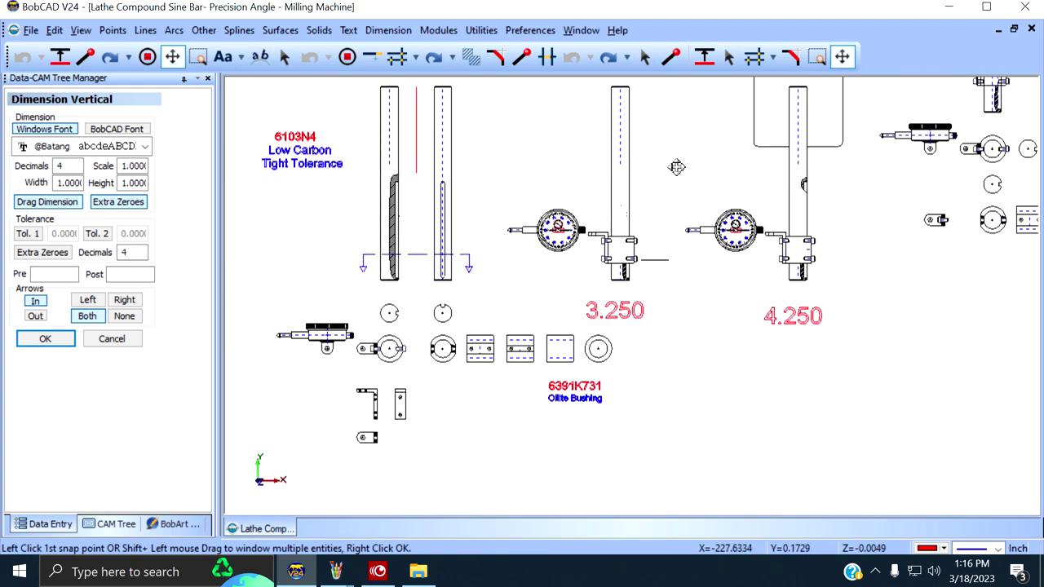
{"action": "mouse_move", "coordinate": [677, 168]}
{"action": "left_mouse_down"}
{"action": "mouse_move", "coordinate": [691, 156]}
{"action": "mouse_move", "coordinate": [812, 156]}
{"action": "left_mouse_up"}
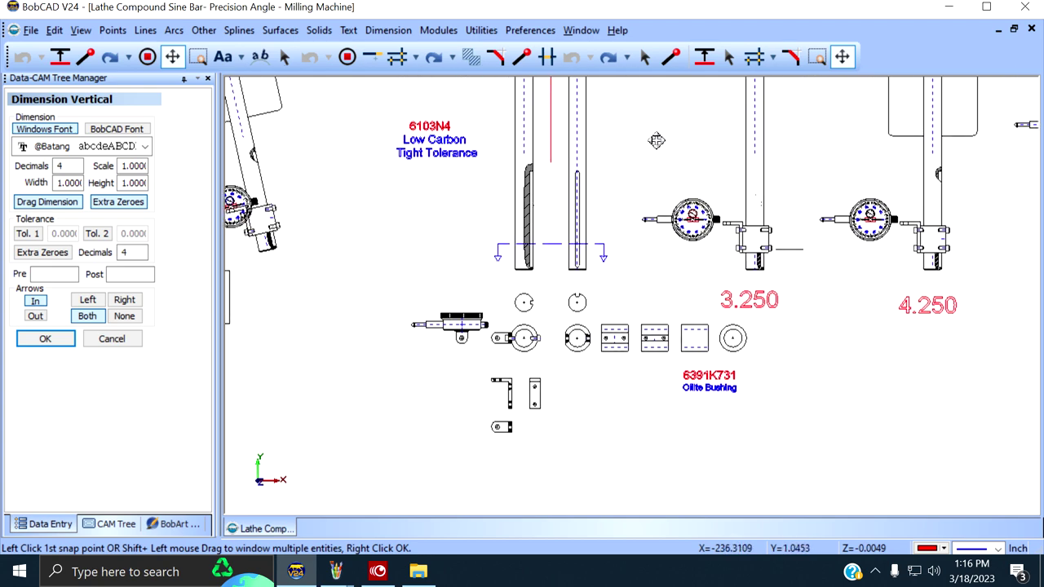
{"action": "left_click_drag", "start_coordinate": [648, 136], "coordinate": [699, 208]}
{"action": "scroll", "coordinate": [698, 207], "scroll_direction": "up", "scroll_amount": 4}
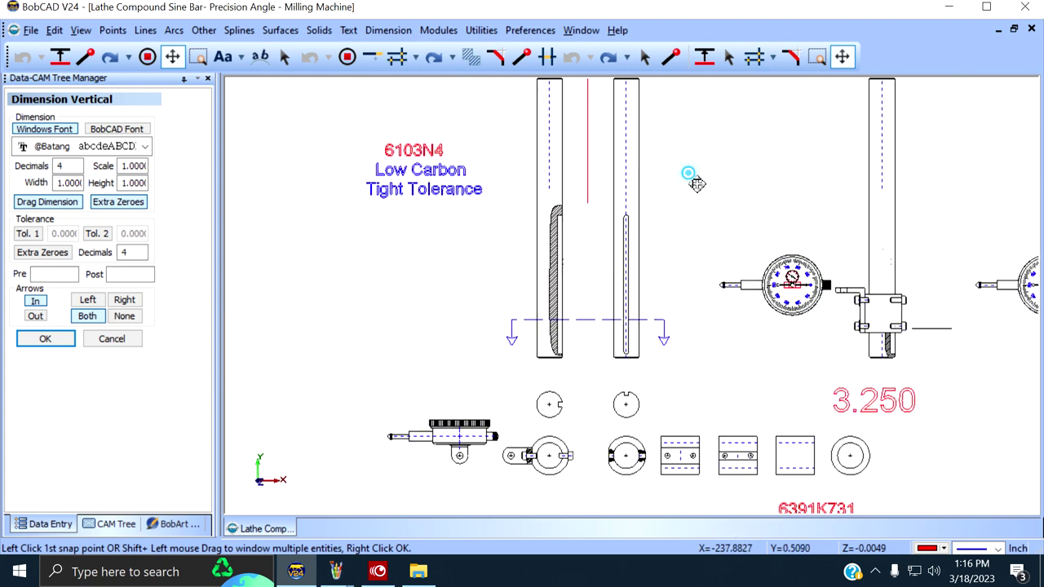
{"action": "scroll", "coordinate": [715, 264], "scroll_direction": "down", "scroll_amount": 1}
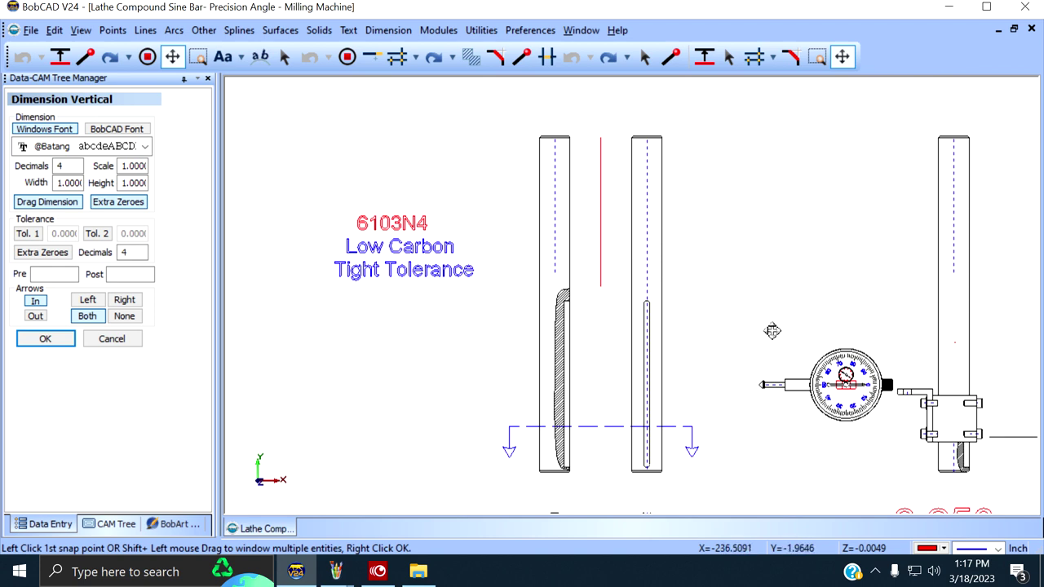
{"action": "scroll", "coordinate": [771, 326], "scroll_direction": "down", "scroll_amount": 2}
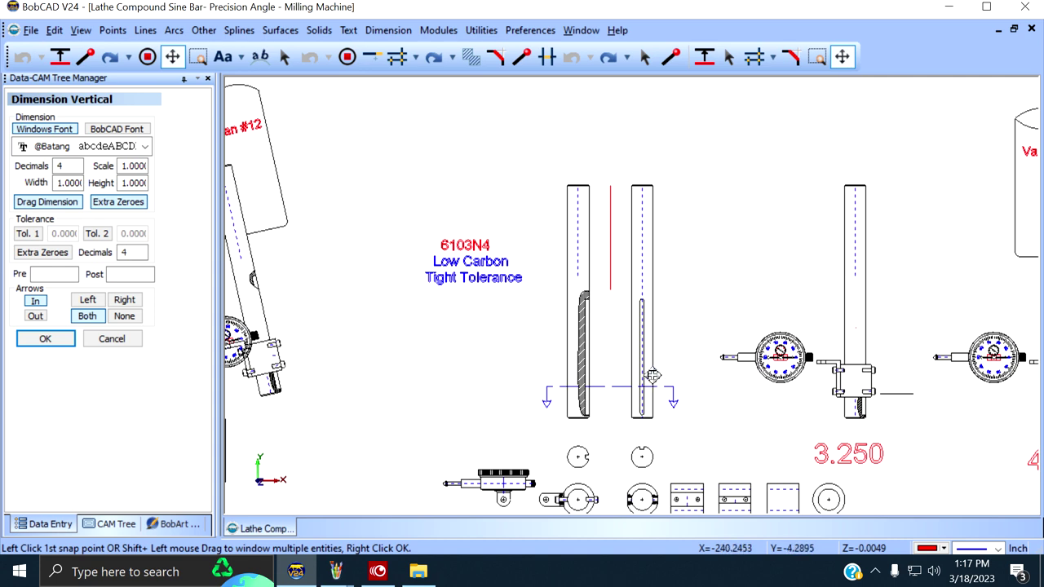
{"action": "mouse_move", "coordinate": [680, 427]}
{"action": "left_mouse_down"}
{"action": "mouse_move", "coordinate": [687, 270]}
{"action": "mouse_move", "coordinate": [698, 357]}
{"action": "left_mouse_up"}
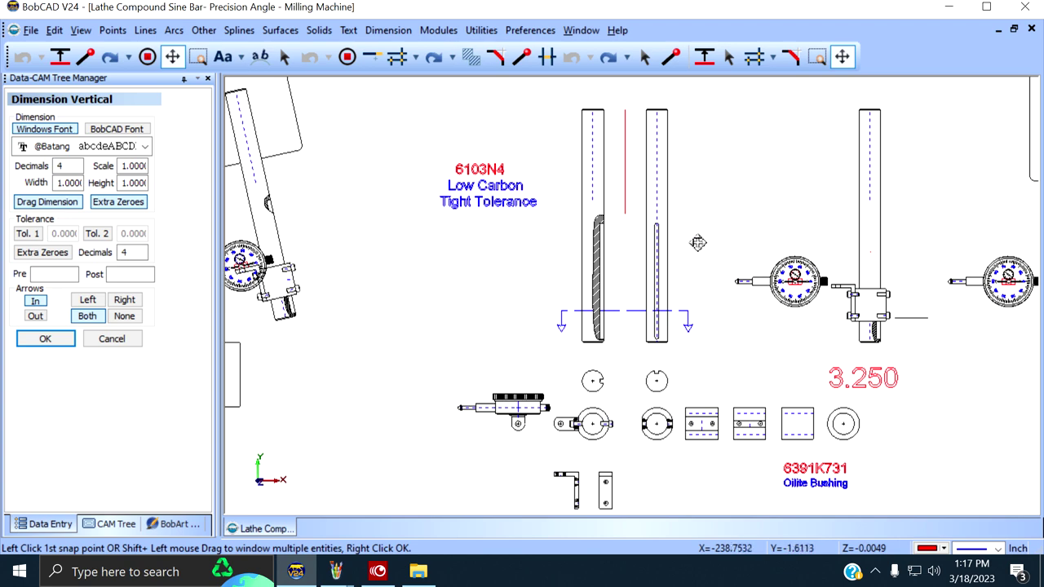
{"action": "scroll", "coordinate": [688, 231], "scroll_direction": "up", "scroll_amount": 2}
{"action": "scroll", "coordinate": [711, 277], "scroll_direction": "up", "scroll_amount": 1}
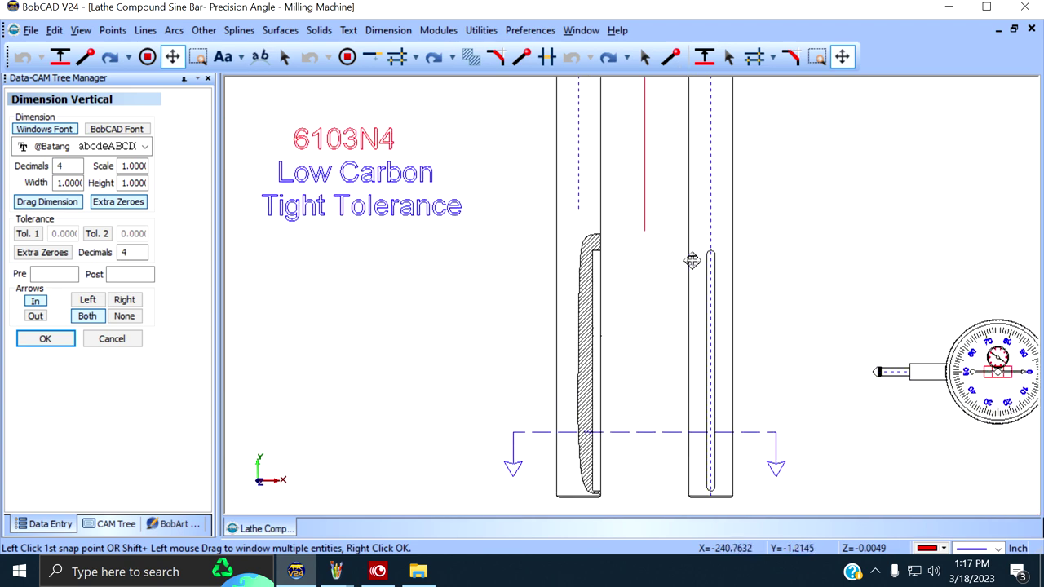
{"action": "left_click_drag", "start_coordinate": [684, 261], "coordinate": [678, 291]}
{"action": "scroll", "coordinate": [678, 290], "scroll_direction": "down", "scroll_amount": 2}
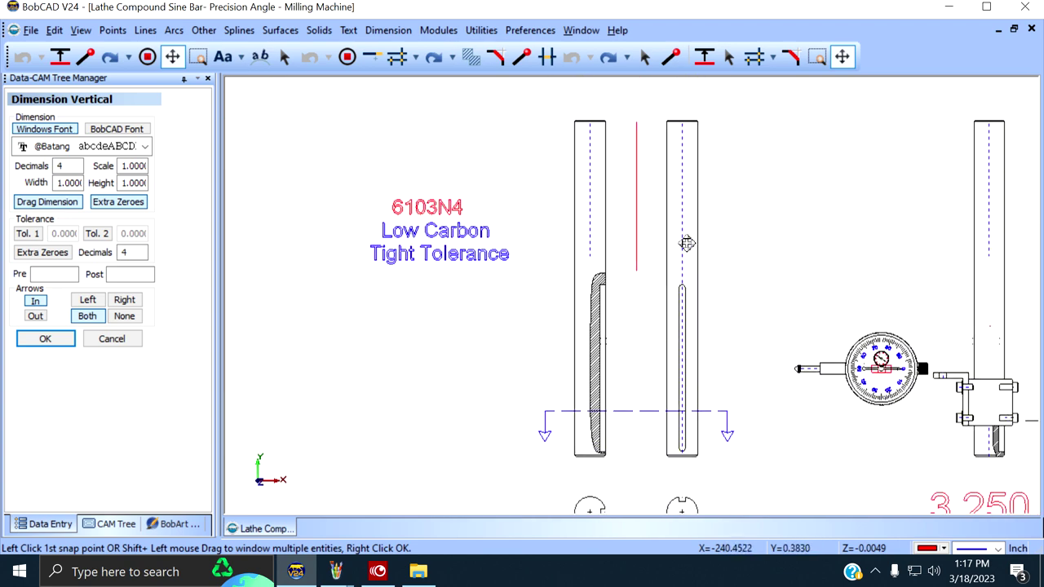
Step: Examine the upper and lower ends of the long slot in the 6103N4 shaft's front and hatched section views
{"action": "scroll", "coordinate": [703, 325], "scroll_direction": "up", "scroll_amount": 1}
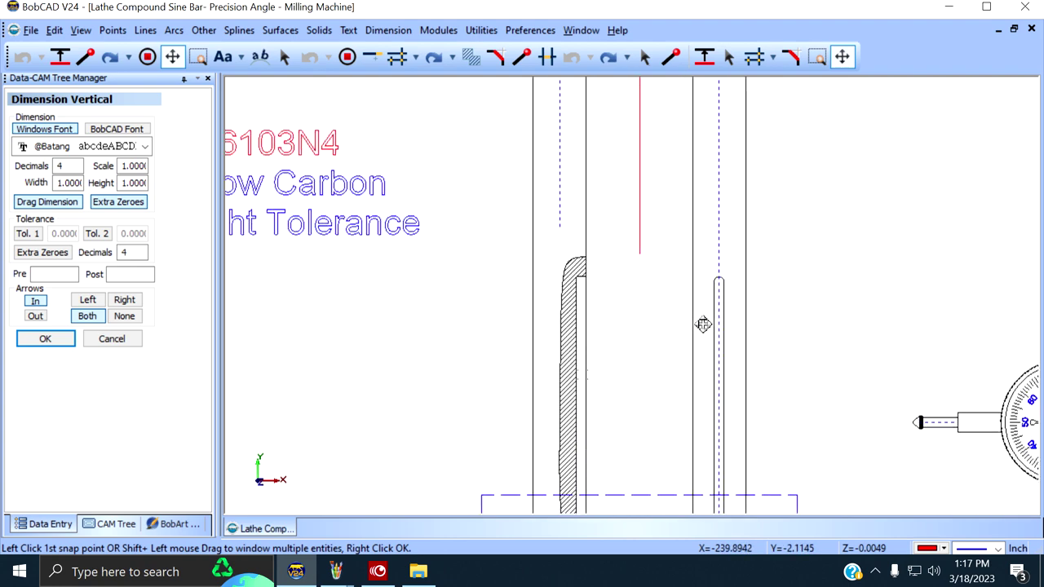
{"action": "left_click_drag", "start_coordinate": [690, 328], "coordinate": [665, 160]}
{"action": "scroll", "coordinate": [767, 400], "scroll_direction": "up", "scroll_amount": 2}
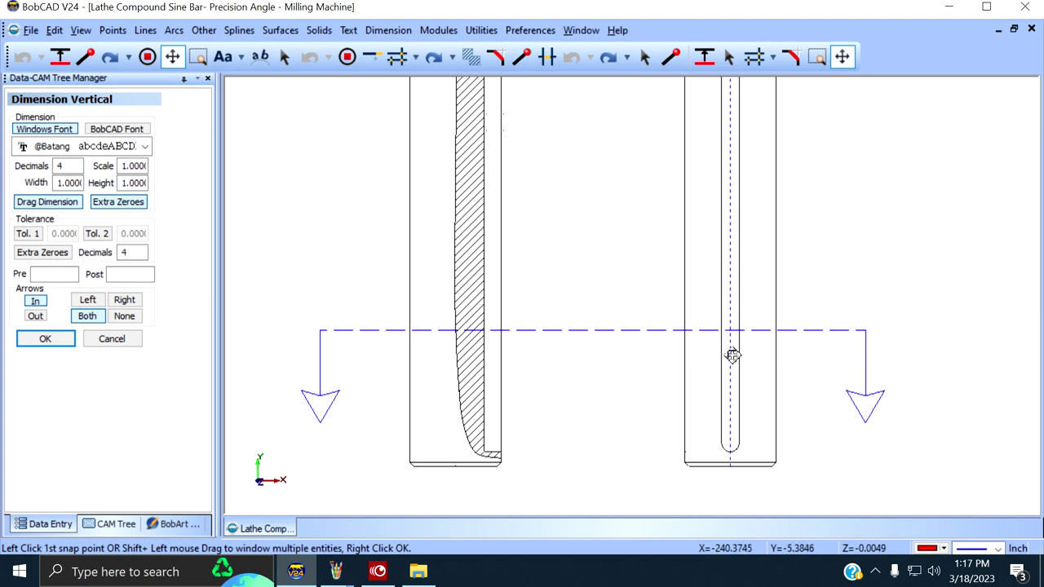
{"action": "scroll", "coordinate": [723, 438], "scroll_direction": "down", "scroll_amount": 1}
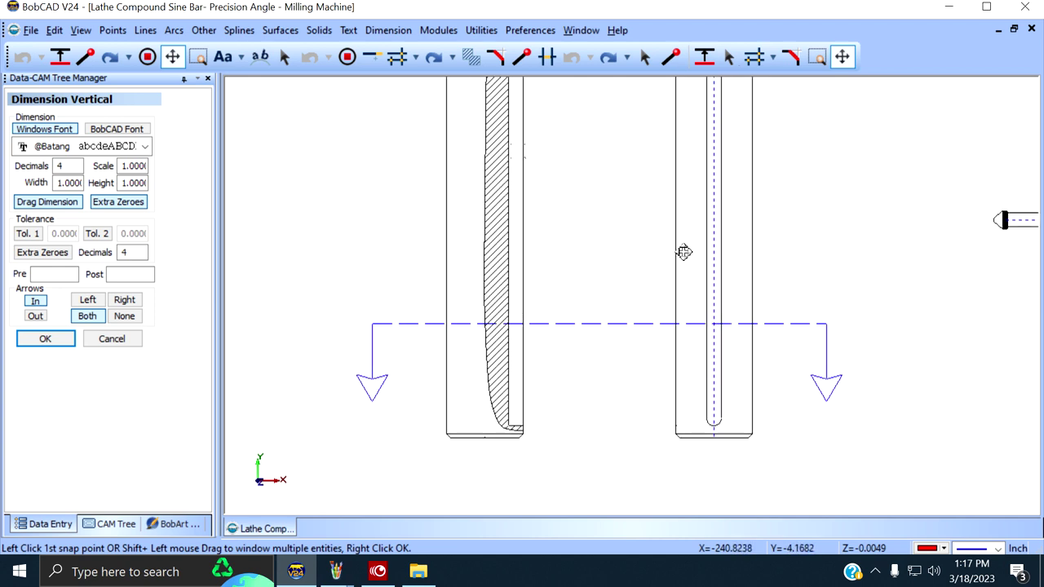
{"action": "scroll", "coordinate": [684, 252], "scroll_direction": "up", "scroll_amount": 2}
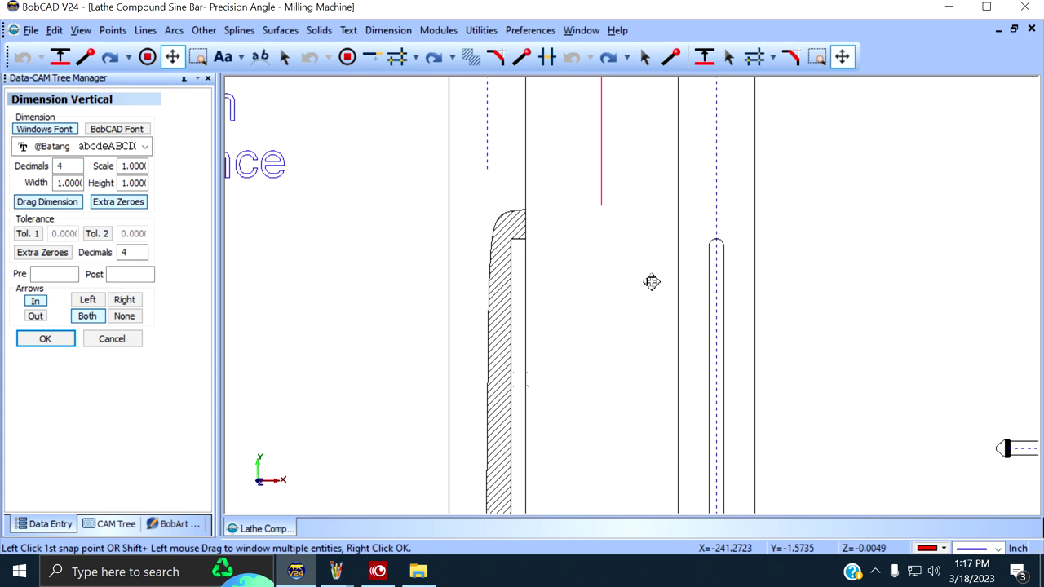
{"action": "scroll", "coordinate": [675, 293], "scroll_direction": "down", "scroll_amount": 3}
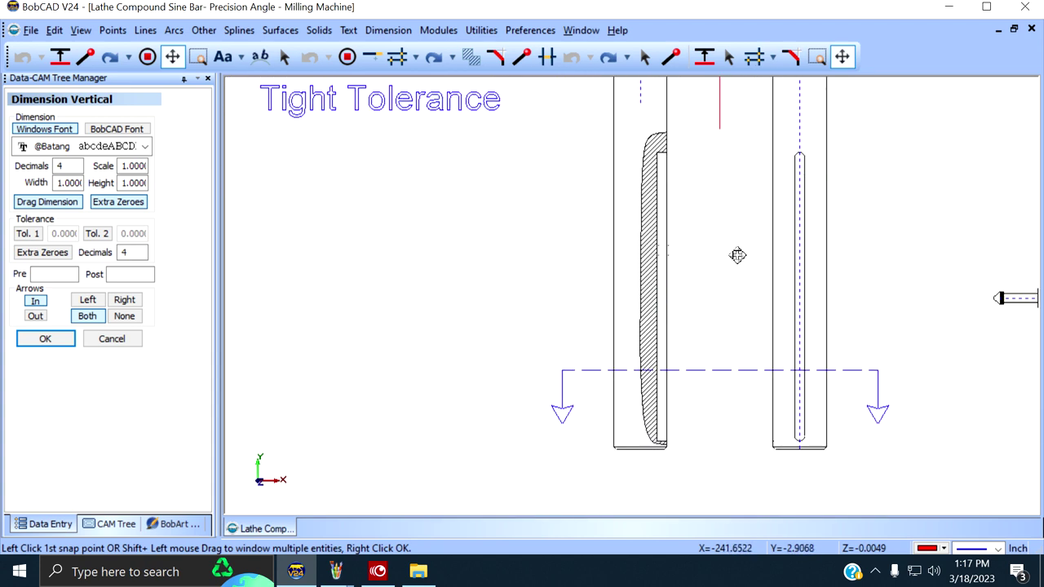
{"action": "left_click_drag", "start_coordinate": [737, 256], "coordinate": [741, 248]}
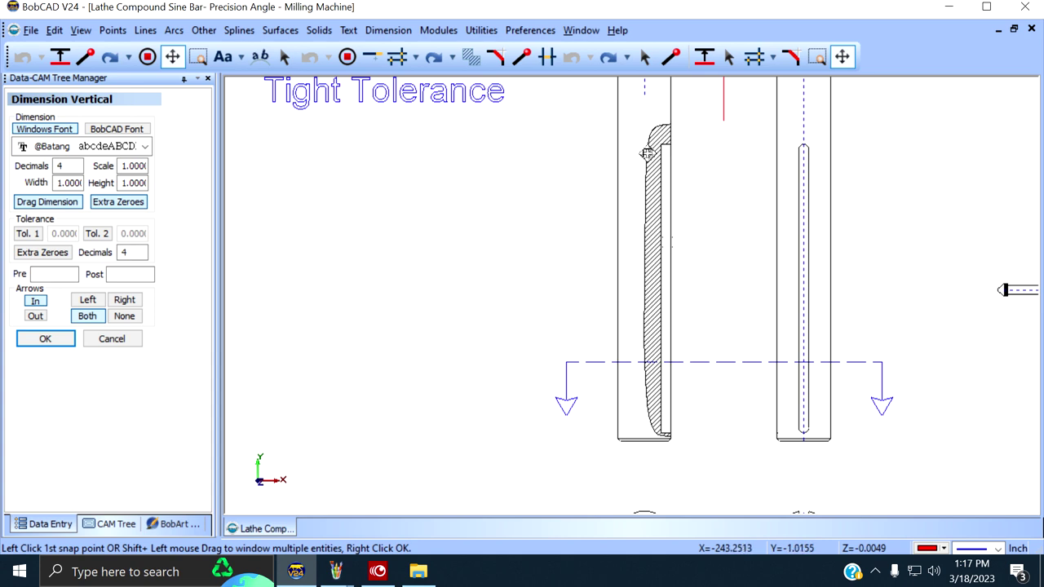
Step: Examine the round cross-sections of the slotted shaft and the slot notch in each, above the collar end views
{"action": "left_click_drag", "start_coordinate": [693, 417], "coordinate": [713, 217]}
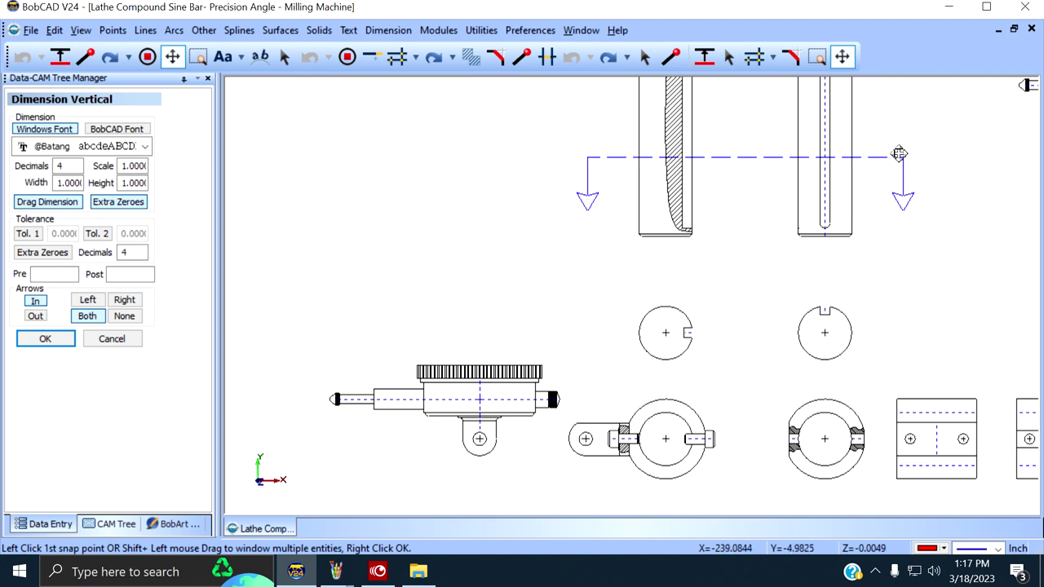
{"action": "scroll", "coordinate": [897, 245], "scroll_direction": "up", "scroll_amount": 3}
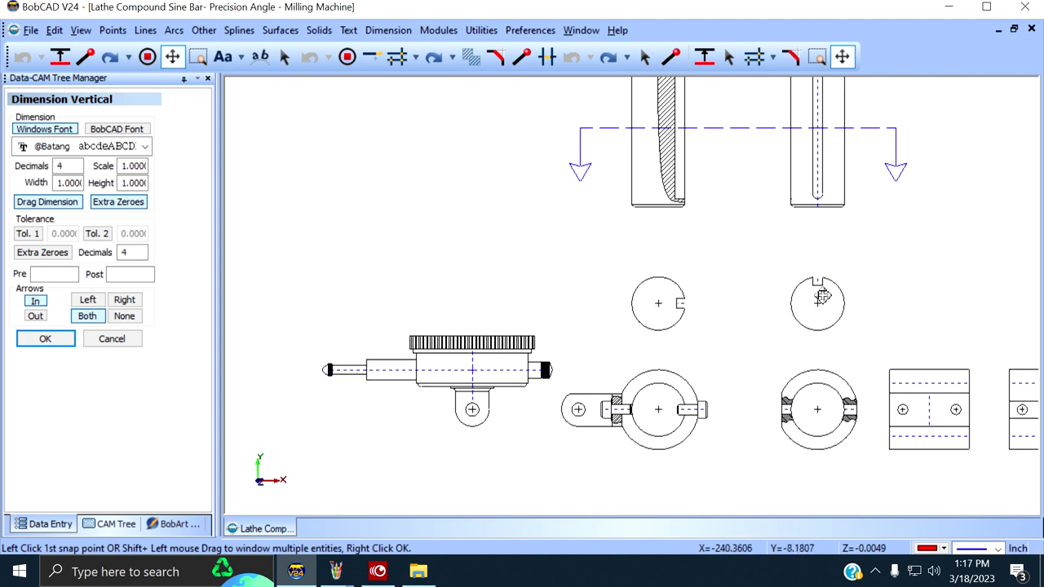
{"action": "left_click_drag", "start_coordinate": [928, 297], "coordinate": [849, 288]}
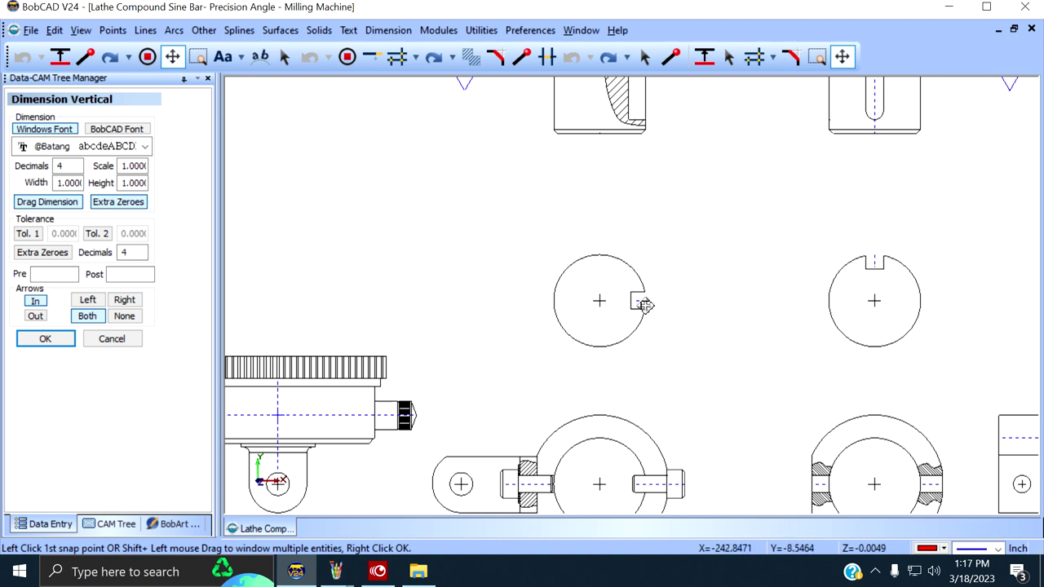
{"action": "scroll", "coordinate": [626, 295], "scroll_direction": "down", "scroll_amount": 3}
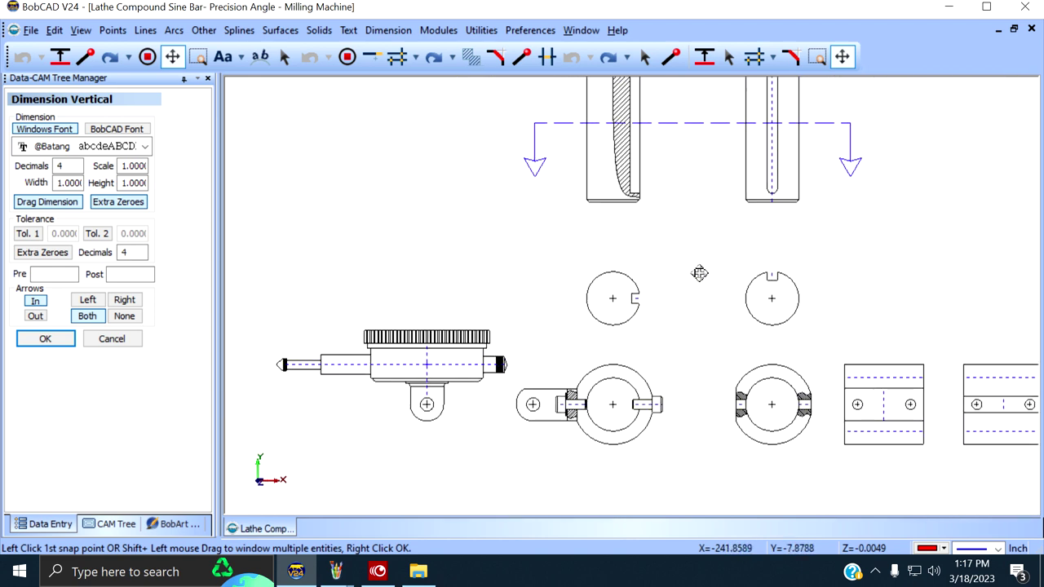
{"action": "mouse_move", "coordinate": [700, 273]}
{"action": "left_mouse_down"}
{"action": "mouse_move", "coordinate": [734, 238]}
{"action": "mouse_move", "coordinate": [781, 224]}
{"action": "mouse_move", "coordinate": [780, 233]}
{"action": "left_mouse_up"}
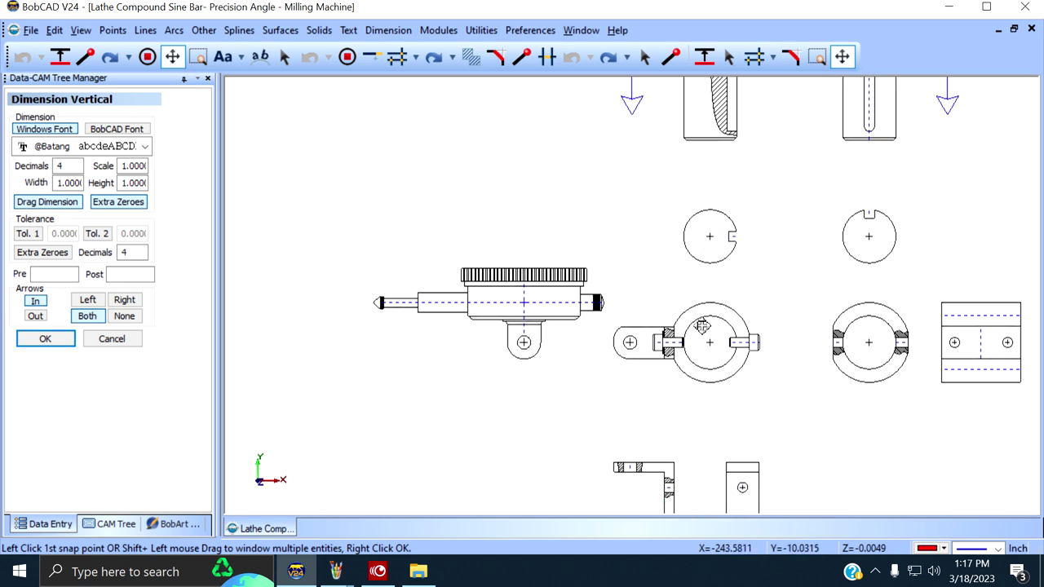
{"action": "left_click_drag", "start_coordinate": [700, 327], "coordinate": [741, 255]}
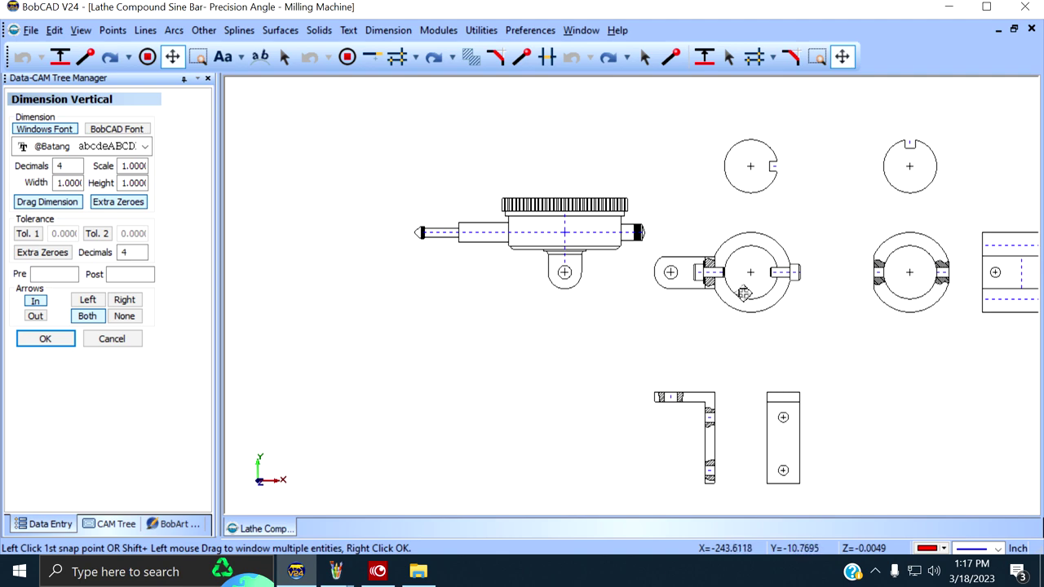
Step: Examine the side and end views of the plain 6391K731 Oilite Bushing used for the collar
{"action": "left_click_drag", "start_coordinate": [955, 322], "coordinate": [365, 318]}
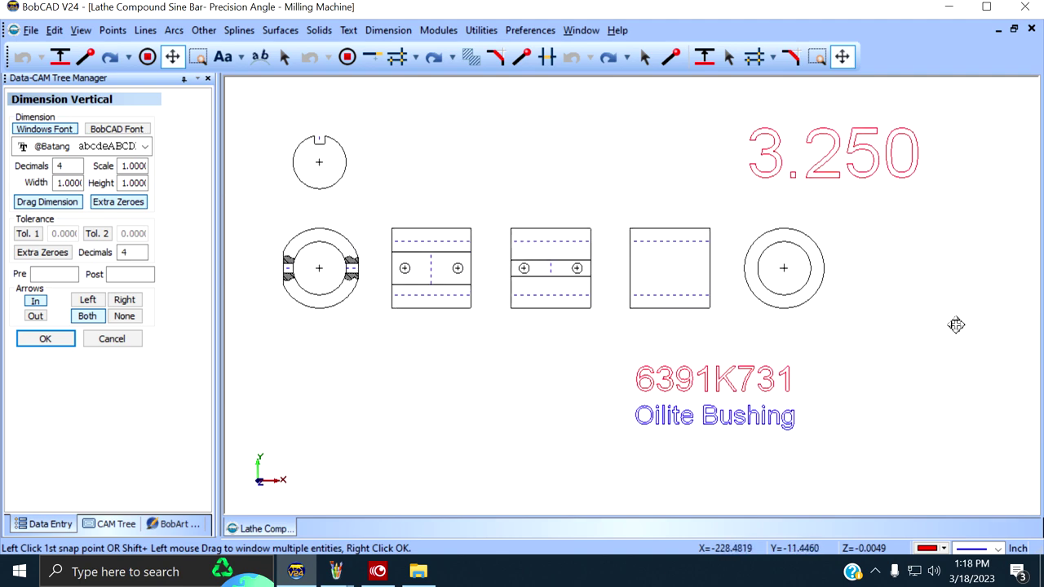
{"action": "scroll", "coordinate": [749, 313], "scroll_direction": "up", "scroll_amount": 2}
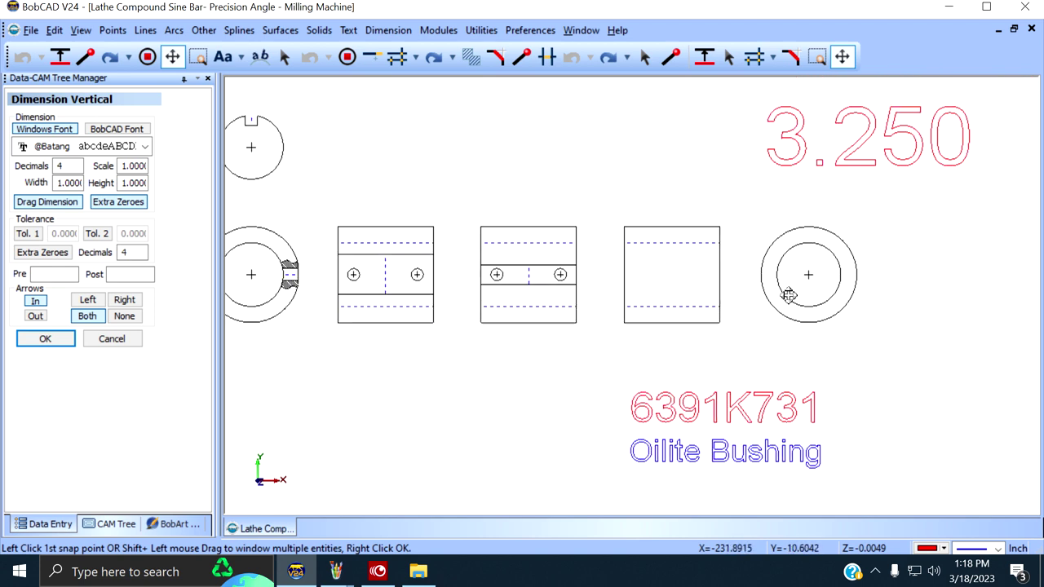
{"action": "left_click_drag", "start_coordinate": [771, 328], "coordinate": [799, 324]}
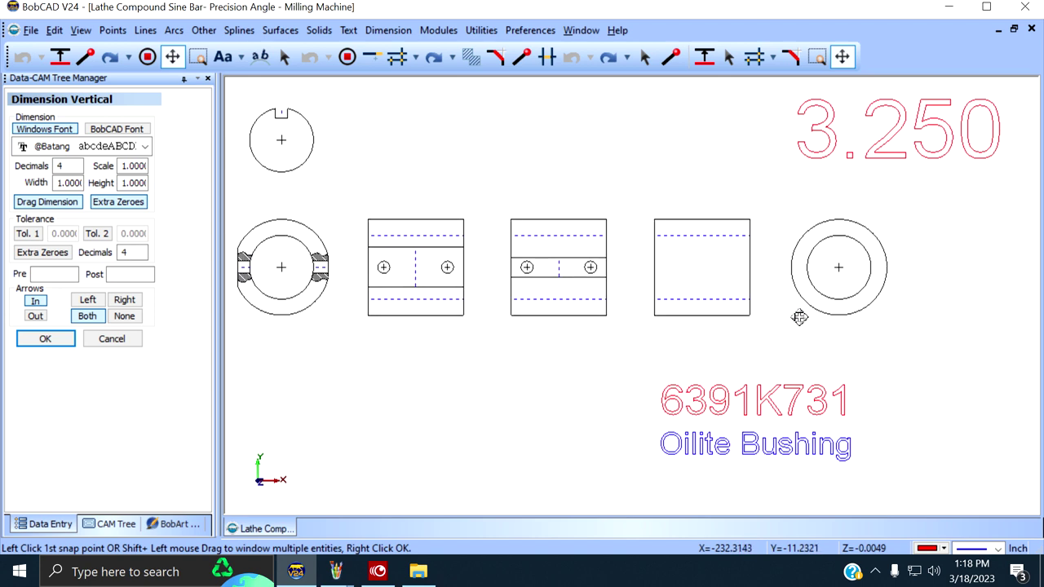
{"action": "scroll", "coordinate": [806, 306], "scroll_direction": "up", "scroll_amount": 1}
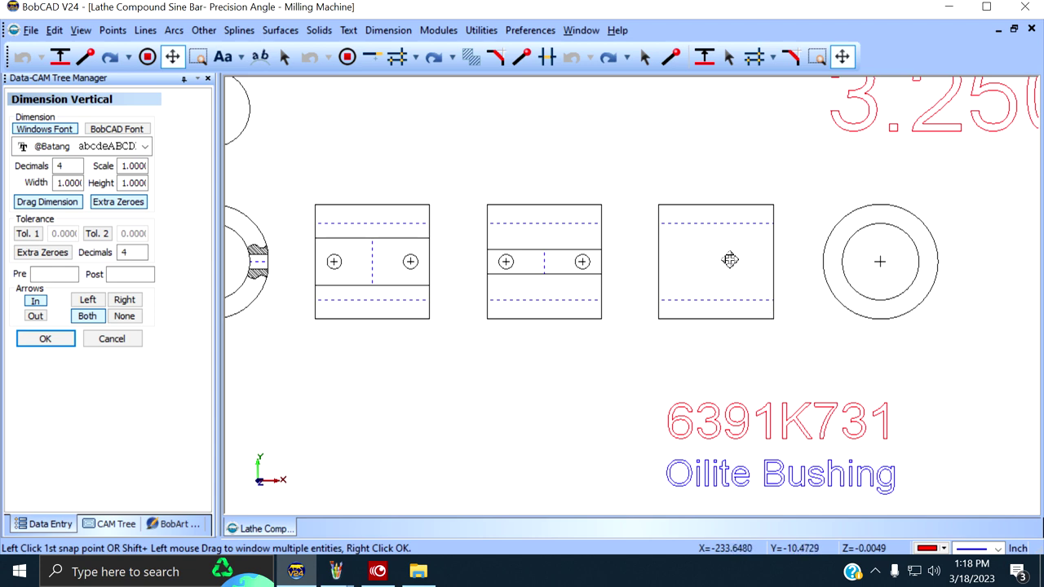
{"action": "left_click_drag", "start_coordinate": [712, 227], "coordinate": [770, 236]}
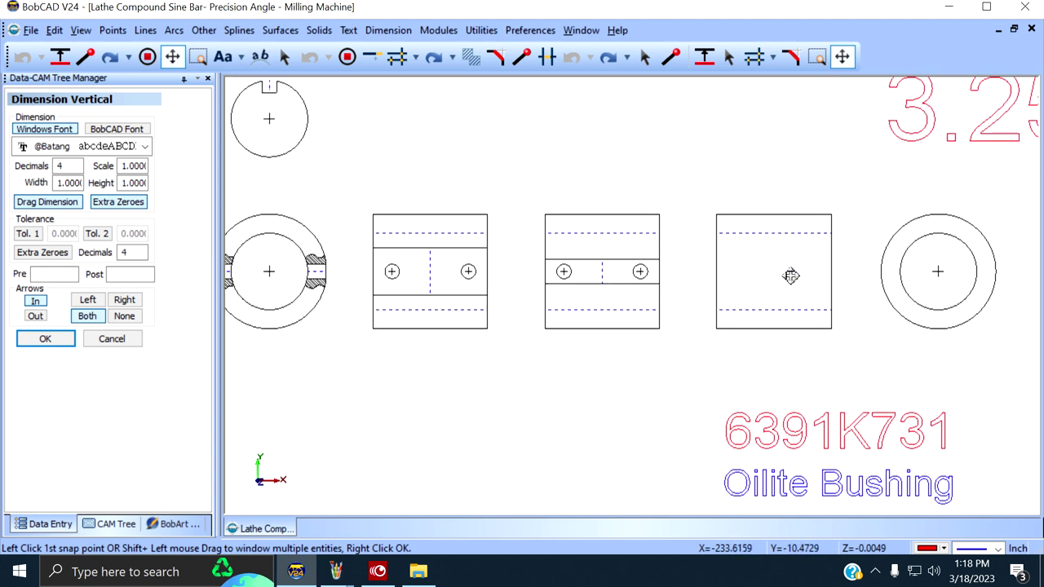
{"action": "left_click", "coordinate": [771, 264]}
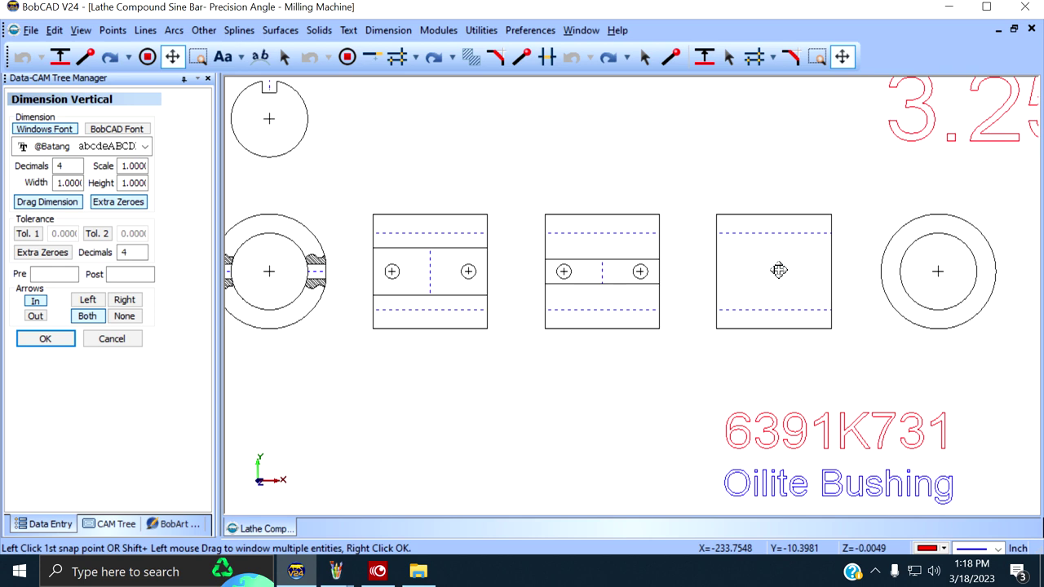
{"action": "left_click_drag", "start_coordinate": [779, 271], "coordinate": [785, 269]}
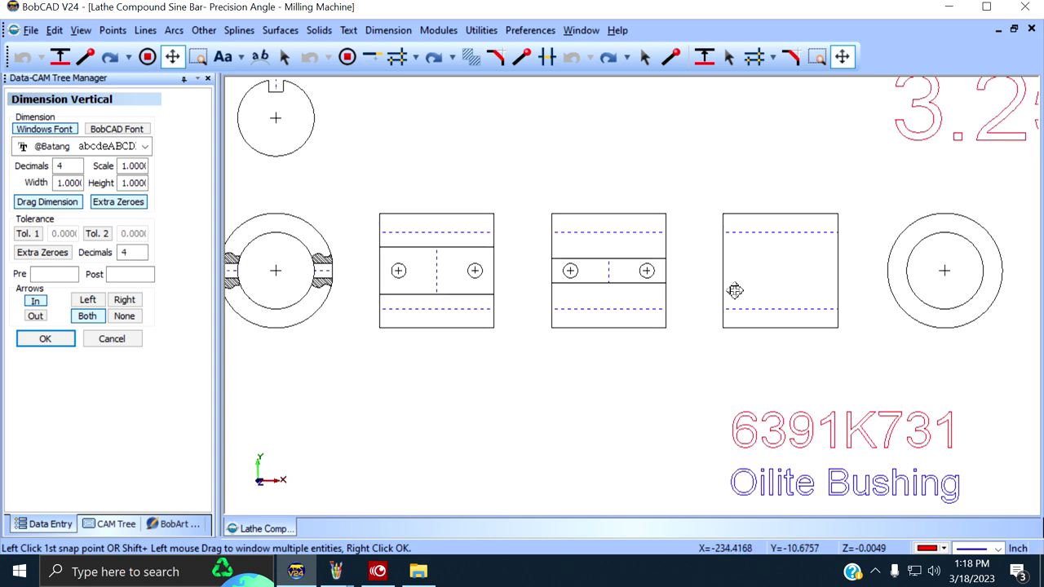
Step: Examine the wide and narrow flats with their screw holes on the machined bushing, including the hatched holes in its end view
{"action": "mouse_move", "coordinate": [713, 285]}
{"action": "left_mouse_down"}
{"action": "mouse_move", "coordinate": [894, 286]}
{"action": "mouse_move", "coordinate": [832, 303]}
{"action": "mouse_move", "coordinate": [834, 318]}
{"action": "left_mouse_up"}
{"action": "scroll", "coordinate": [835, 315], "scroll_direction": "up", "scroll_amount": 3}
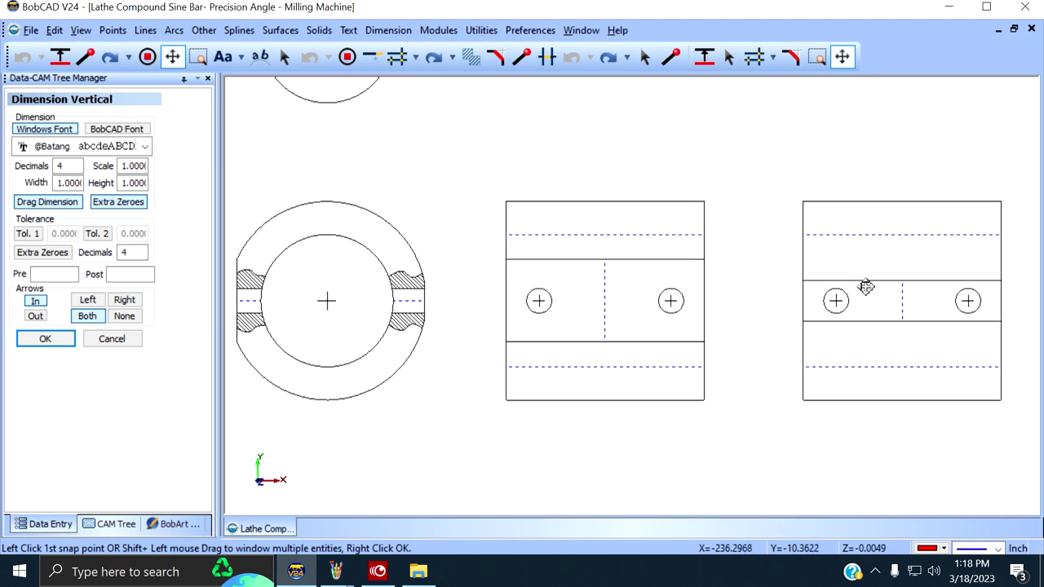
{"action": "left_click_drag", "start_coordinate": [867, 287], "coordinate": [771, 282]}
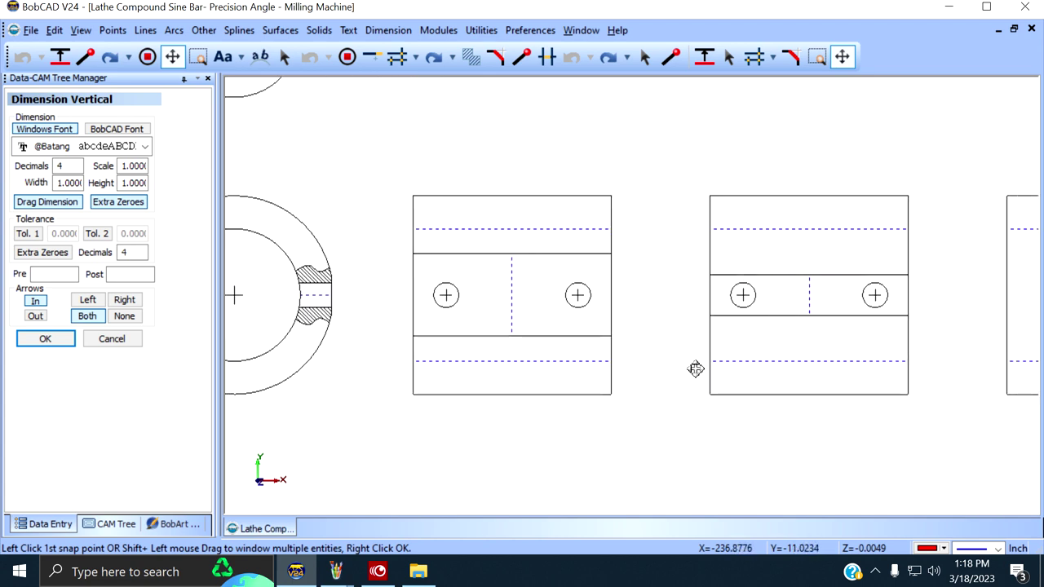
{"action": "left_click_drag", "start_coordinate": [669, 345], "coordinate": [803, 341]}
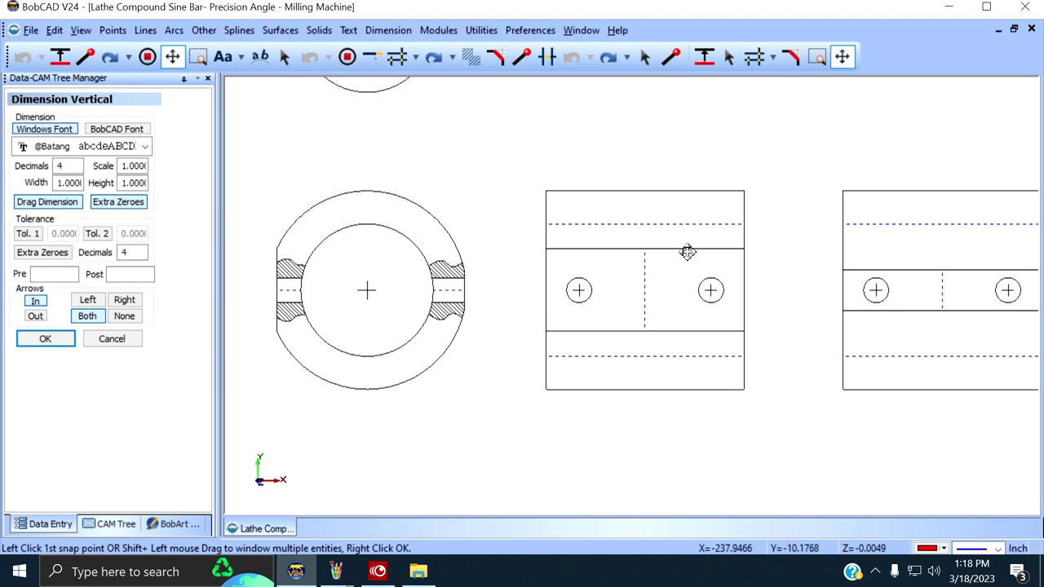
{"action": "left_click_drag", "start_coordinate": [629, 286], "coordinate": [757, 291]}
{"action": "scroll", "coordinate": [735, 339], "scroll_direction": "up", "scroll_amount": 4}
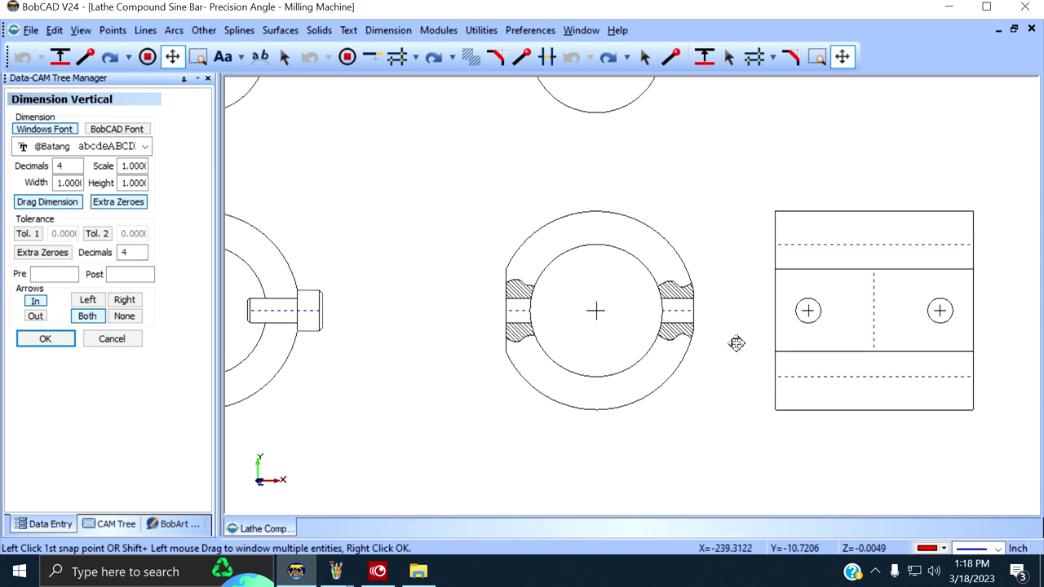
{"action": "scroll", "coordinate": [776, 306], "scroll_direction": "up", "scroll_amount": 1}
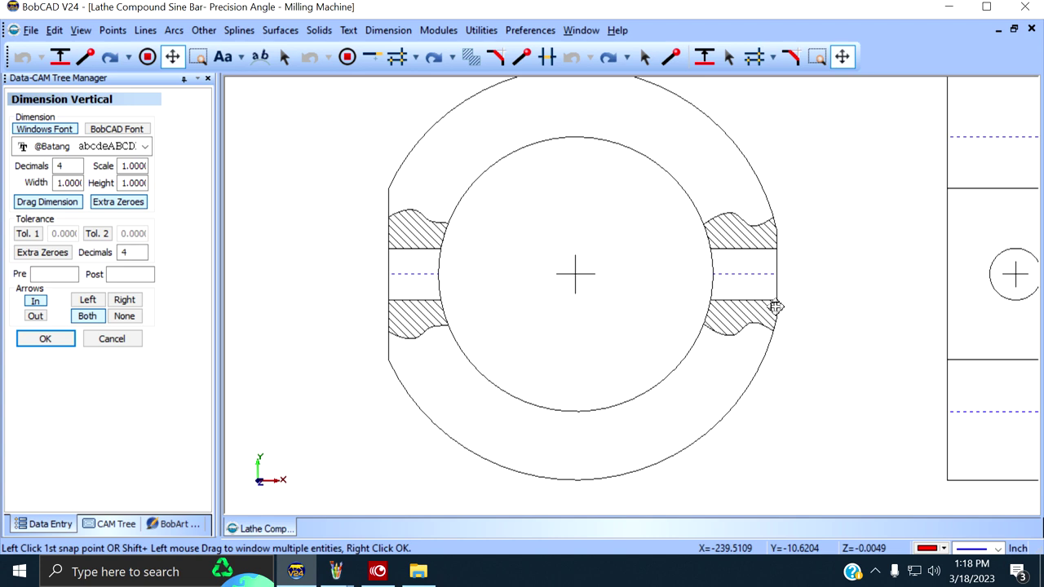
{"action": "key", "text": "Escape"}
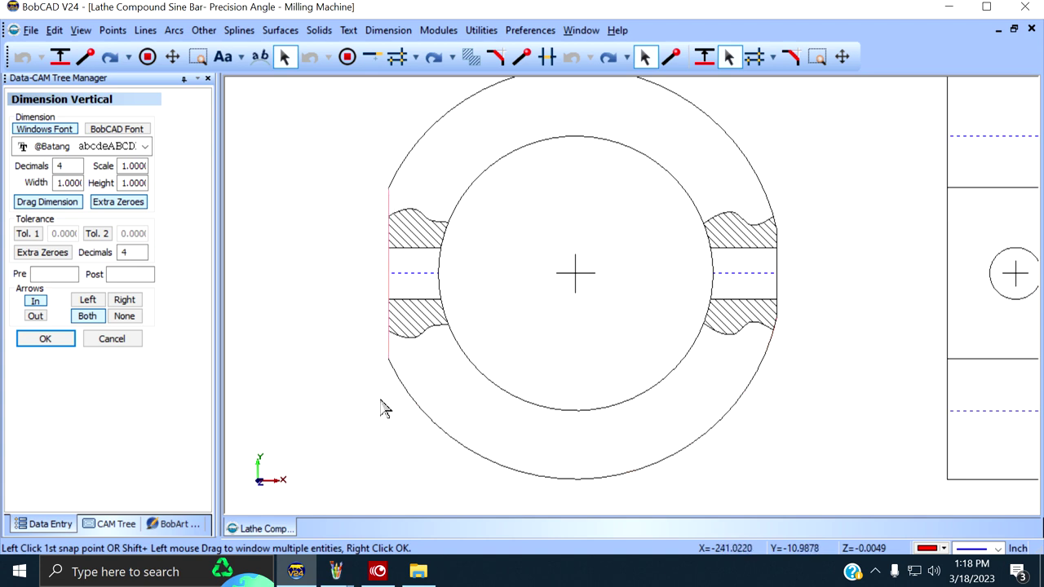
{"action": "scroll", "coordinate": [390, 363], "scroll_direction": "down", "scroll_amount": 3}
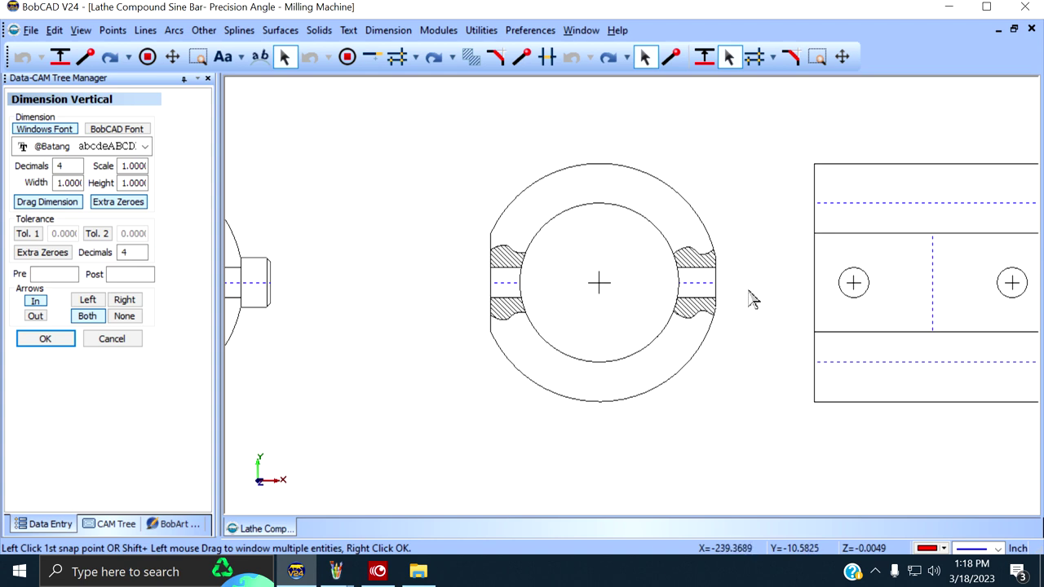
{"action": "scroll", "coordinate": [755, 294], "scroll_direction": "up", "scroll_amount": 1}
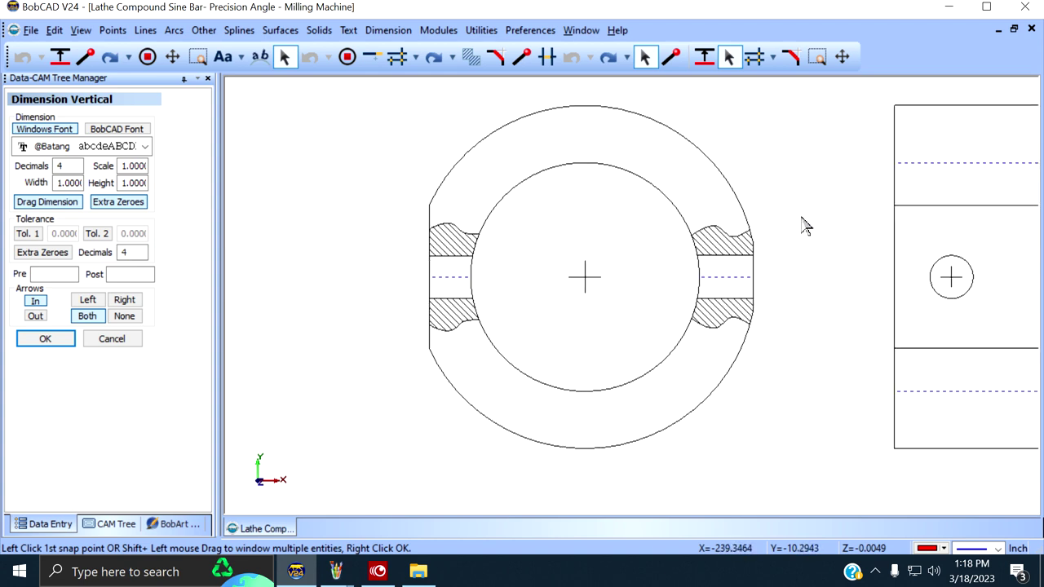
Step: Examine the assembled collar's end view with its indicator bracket and two screws, beside the dial indicator's top view
{"action": "left_click", "coordinate": [842, 57]}
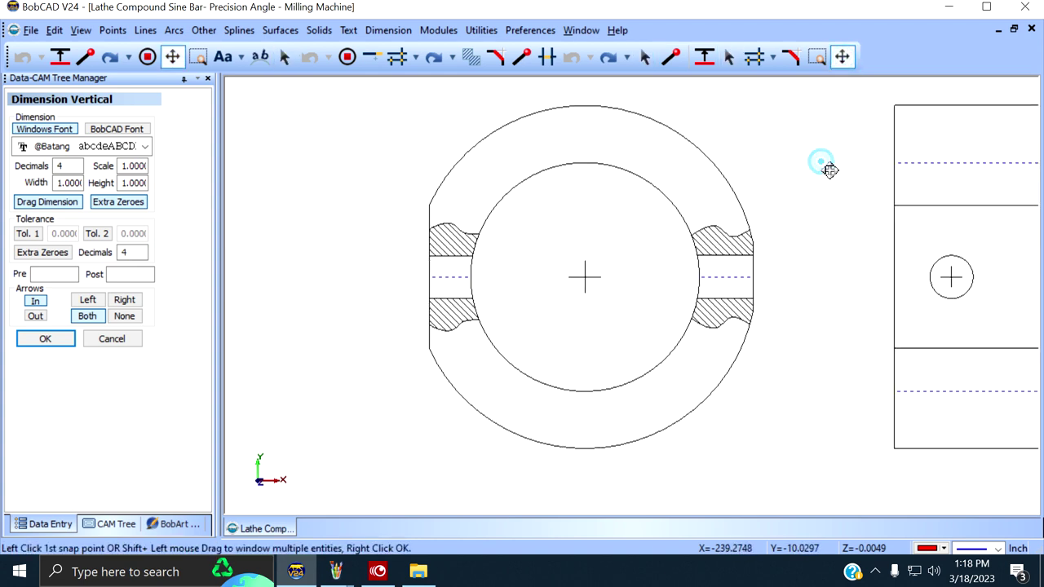
{"action": "scroll", "coordinate": [827, 165], "scroll_direction": "down", "scroll_amount": 3}
{"action": "mouse_move", "coordinate": [858, 237]}
{"action": "left_mouse_down"}
{"action": "mouse_move", "coordinate": [681, 217]}
{"action": "mouse_move", "coordinate": [768, 210]}
{"action": "left_mouse_up"}
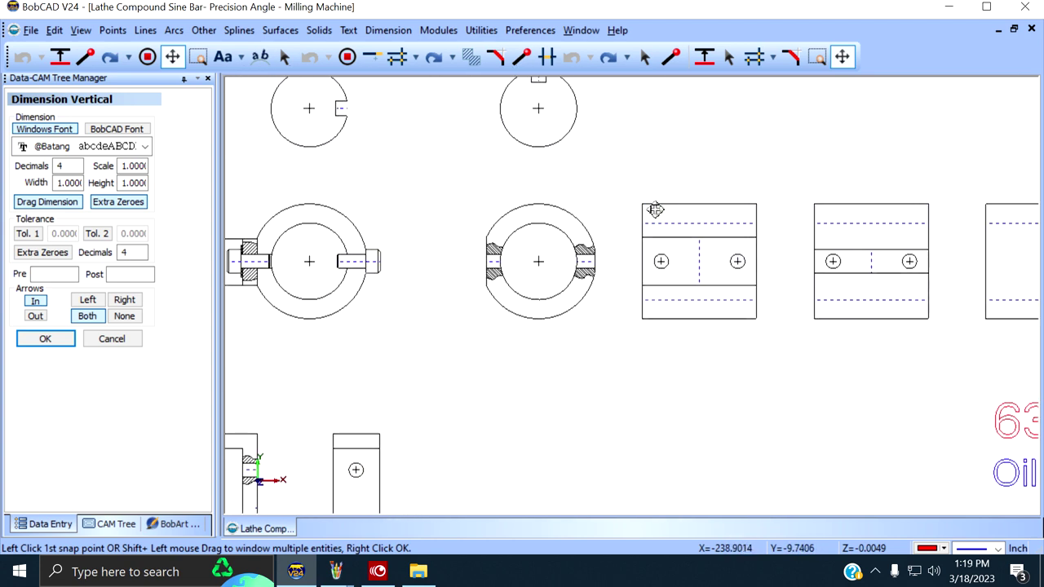
{"action": "left_click_drag", "start_coordinate": [647, 202], "coordinate": [912, 208]}
{"action": "left_click_drag", "start_coordinate": [616, 225], "coordinate": [721, 240]}
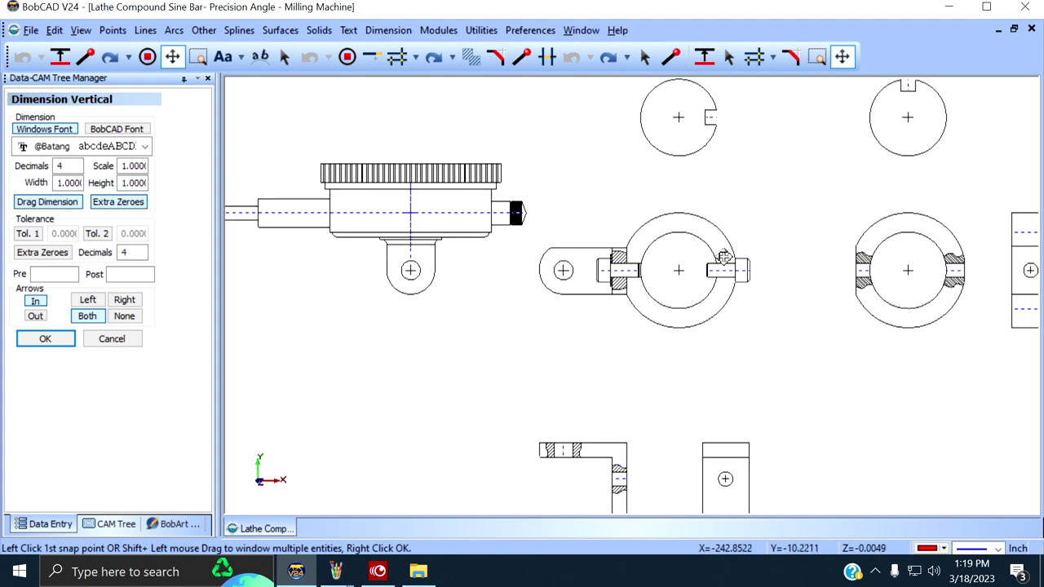
{"action": "scroll", "coordinate": [723, 255], "scroll_direction": "up", "scroll_amount": 2}
{"action": "scroll", "coordinate": [722, 245], "scroll_direction": "down", "scroll_amount": 1}
{"action": "scroll", "coordinate": [722, 246], "scroll_direction": "down", "scroll_amount": 1}
{"action": "left_click_drag", "start_coordinate": [710, 252], "coordinate": [722, 289]}
{"action": "scroll", "coordinate": [717, 271], "scroll_direction": "up", "scroll_amount": 2}
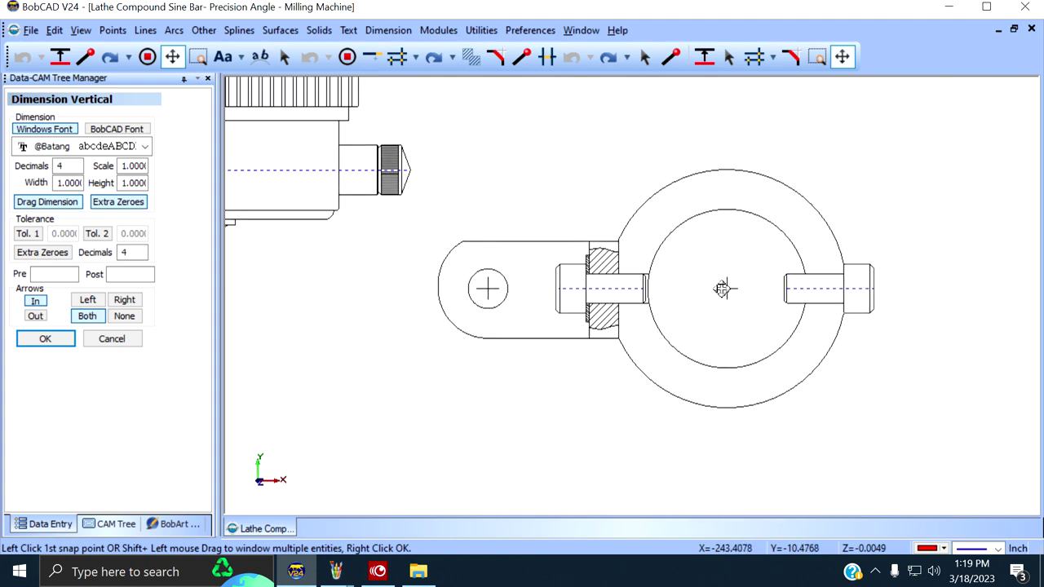
Step: Examine how the two screws enter the collar bore and how the bracket's holed lug matches the dial indicator's lug
{"action": "mouse_move", "coordinate": [908, 297]}
{"action": "left_mouse_down"}
{"action": "mouse_move", "coordinate": [769, 298]}
{"action": "mouse_move", "coordinate": [767, 317]}
{"action": "left_mouse_up"}
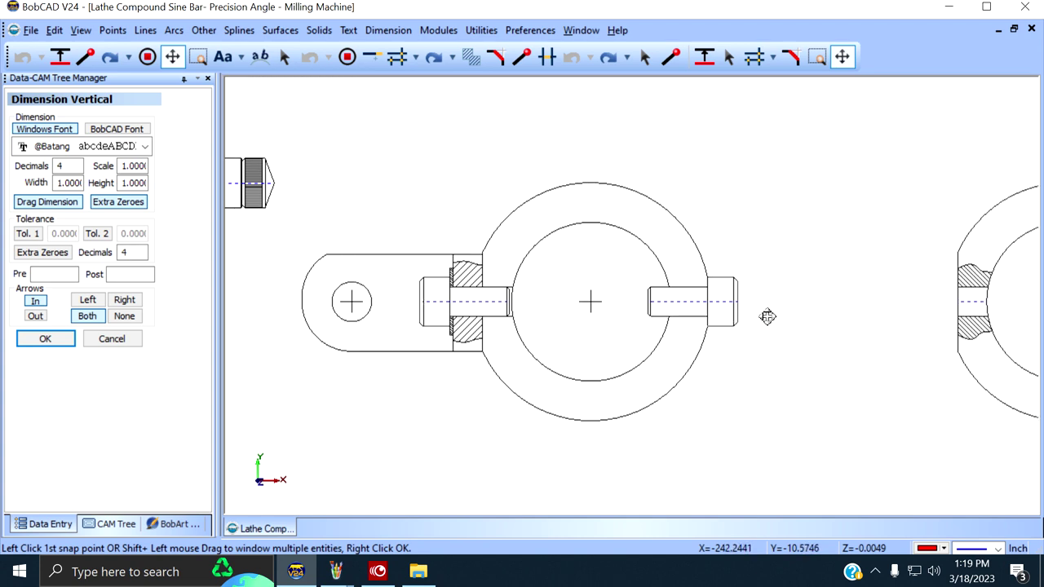
{"action": "scroll", "coordinate": [765, 317], "scroll_direction": "up", "scroll_amount": 2}
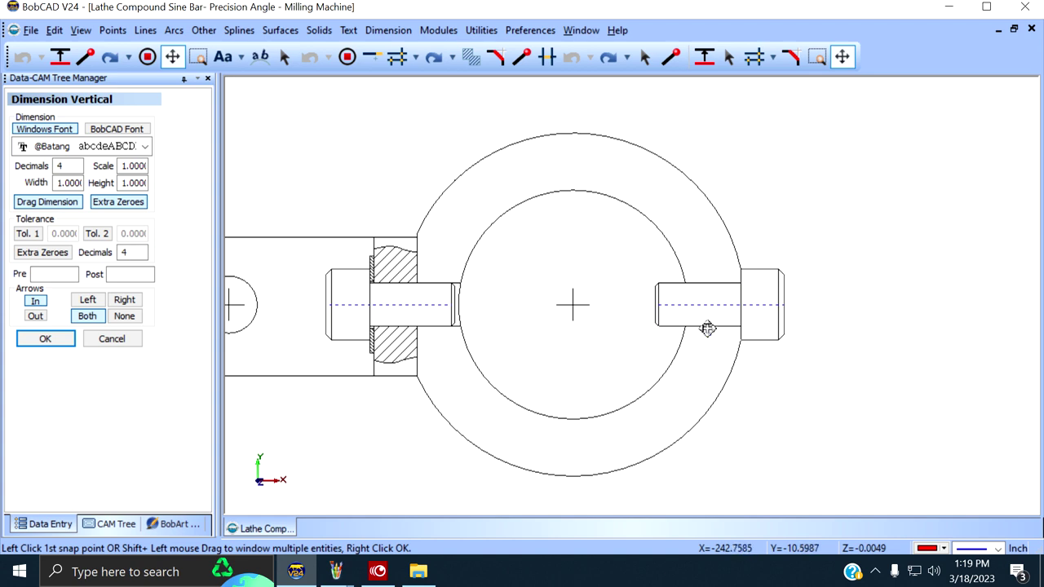
{"action": "left_click_drag", "start_coordinate": [684, 299], "coordinate": [862, 286]}
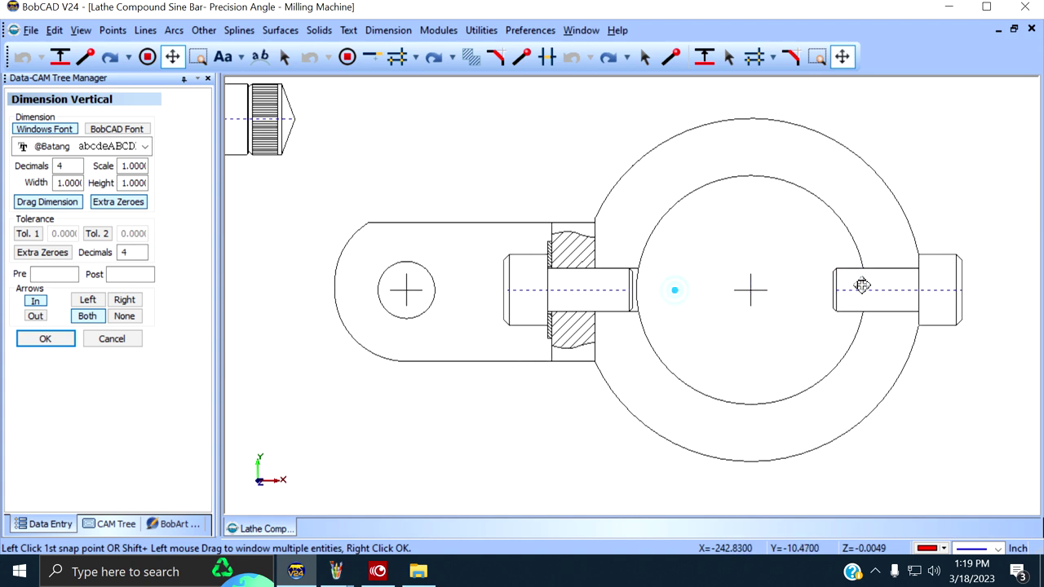
{"action": "scroll", "coordinate": [862, 284], "scroll_direction": "down", "scroll_amount": 2}
{"action": "left_click_drag", "start_coordinate": [658, 289], "coordinate": [781, 272]}
{"action": "scroll", "coordinate": [780, 272], "scroll_direction": "down", "scroll_amount": 1}
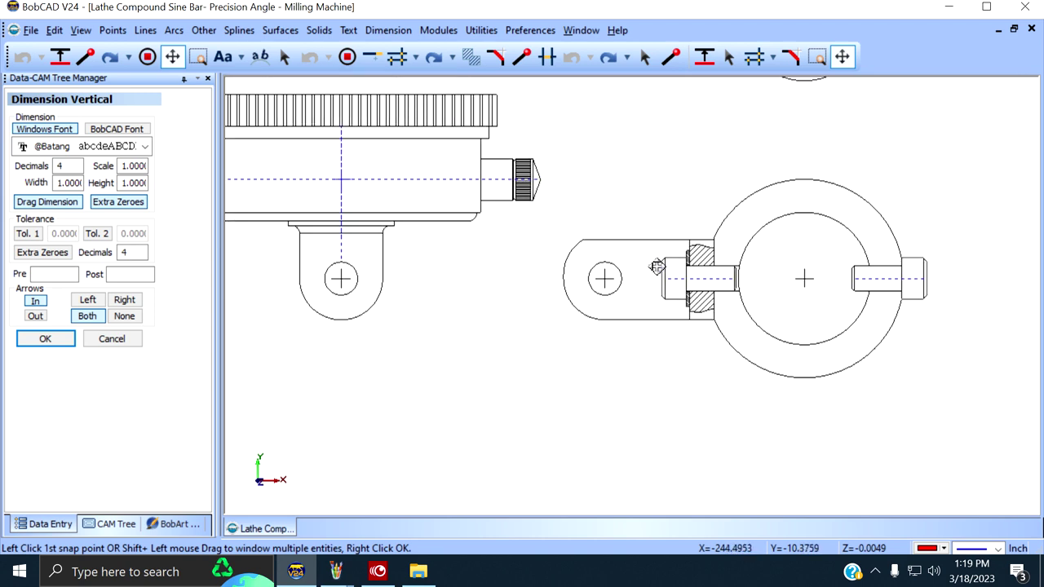
Step: Compare the separate L-shaped bracket views with the assembled collar and the dial indicator's top view
{"action": "scroll", "coordinate": [655, 305], "scroll_direction": "down", "scroll_amount": 2}
{"action": "mouse_move", "coordinate": [697, 435]}
{"action": "left_mouse_down"}
{"action": "mouse_move", "coordinate": [789, 91]}
{"action": "mouse_move", "coordinate": [776, 305]}
{"action": "mouse_move", "coordinate": [786, 116]}
{"action": "left_mouse_up"}
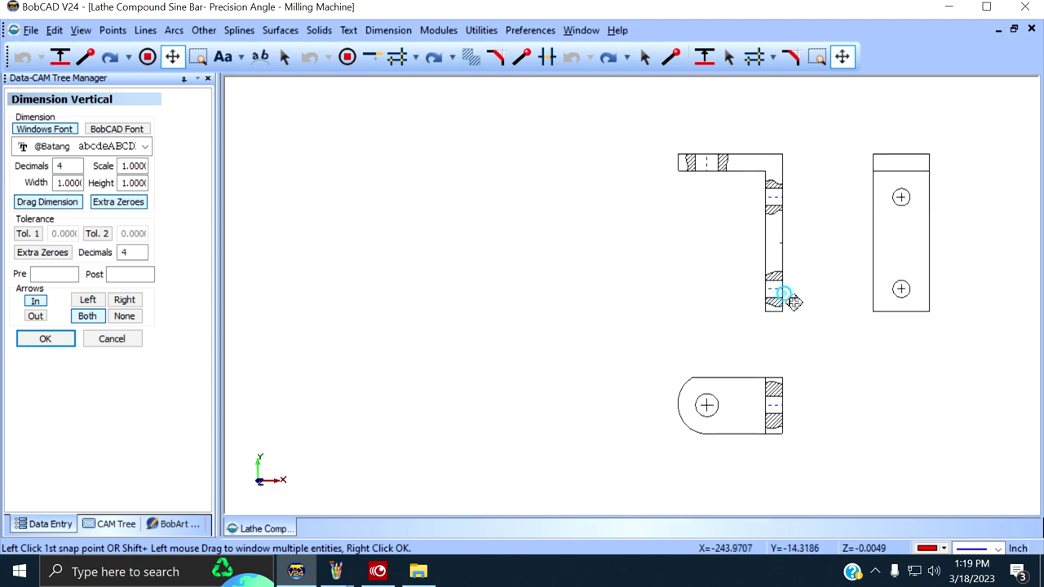
{"action": "mouse_move", "coordinate": [792, 299]}
{"action": "left_mouse_down"}
{"action": "mouse_move", "coordinate": [784, 173]}
{"action": "mouse_move", "coordinate": [781, 523]}
{"action": "left_mouse_up"}
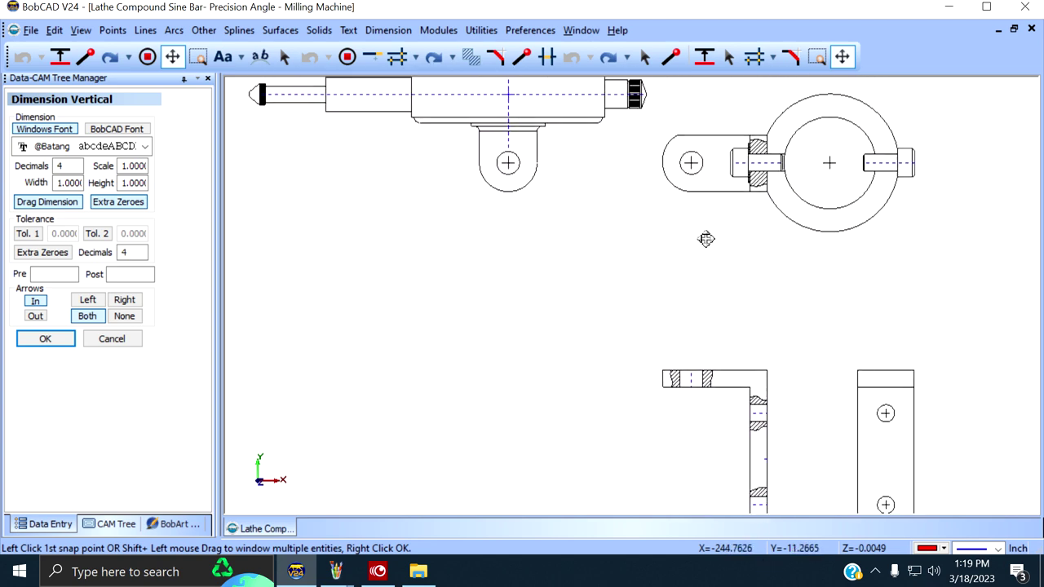
{"action": "left_click_drag", "start_coordinate": [706, 236], "coordinate": [703, 378]}
{"action": "scroll", "coordinate": [703, 378], "scroll_direction": "down", "scroll_amount": 2}
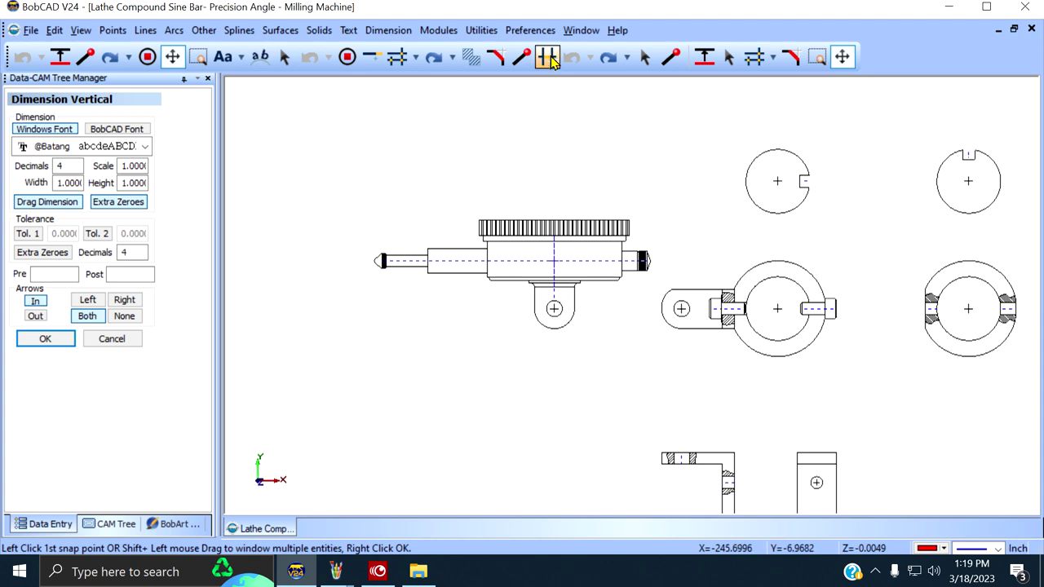
Step: Translate the dial indicator's top view by X 2.0 and Y 0 inches onto the collar's bracket lug
{"action": "left_click", "coordinate": [480, 31]}
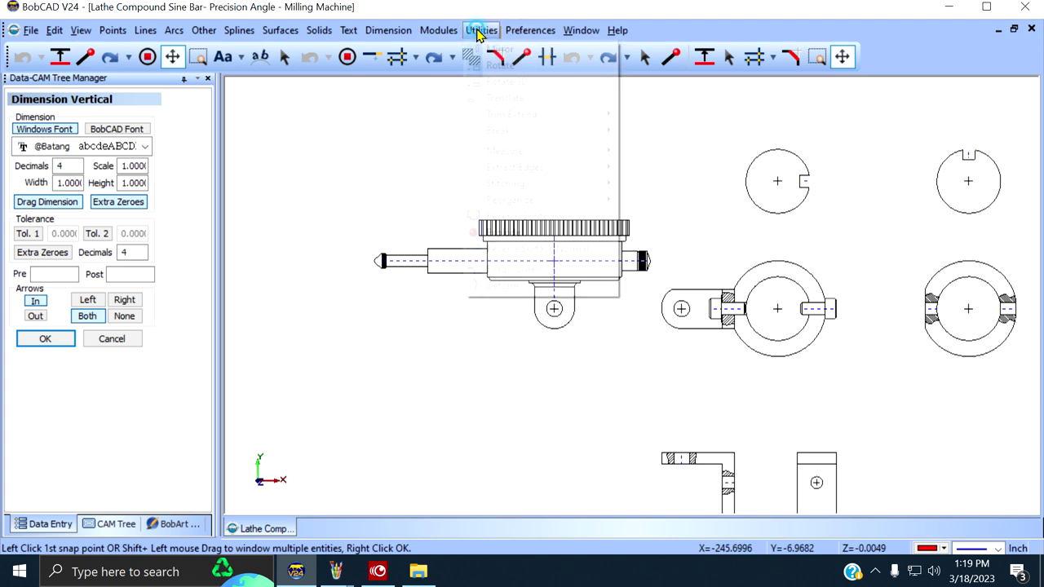
{"action": "left_click", "coordinate": [502, 98]}
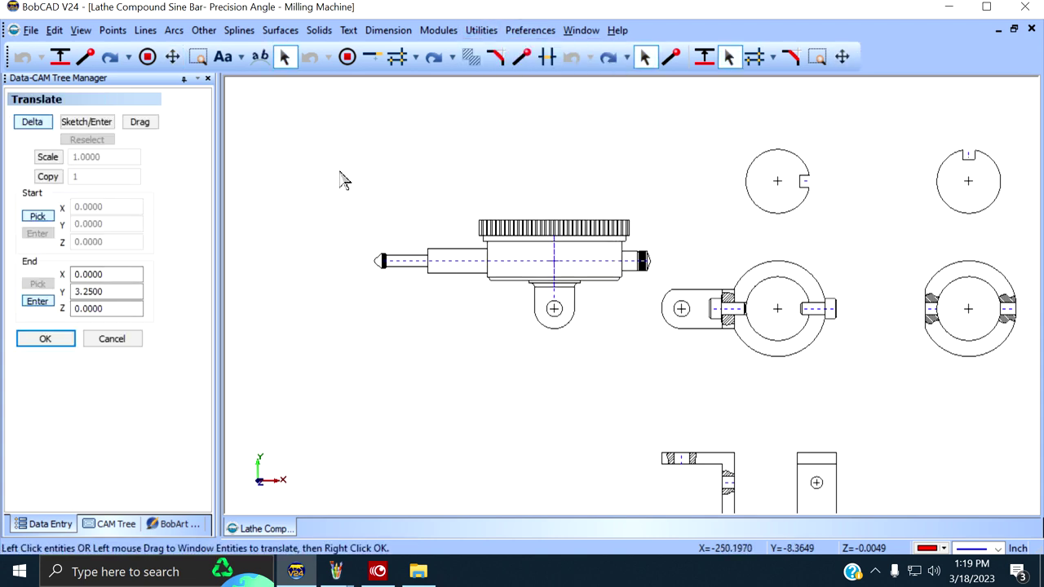
{"action": "left_click_drag", "start_coordinate": [339, 174], "coordinate": [664, 384]}
{"action": "double_click", "coordinate": [90, 291]}
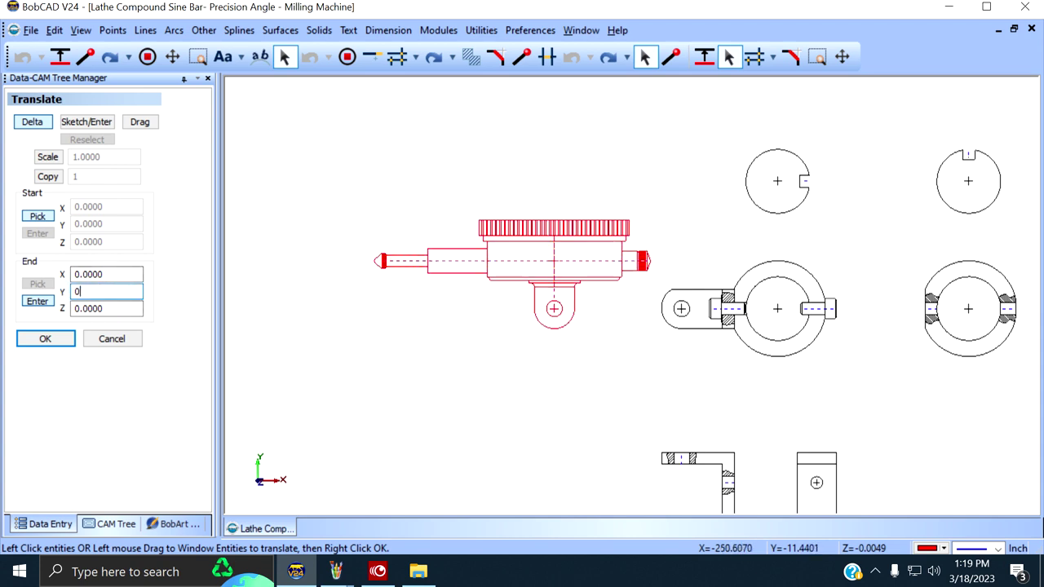
{"action": "key", "text": "Tab"}
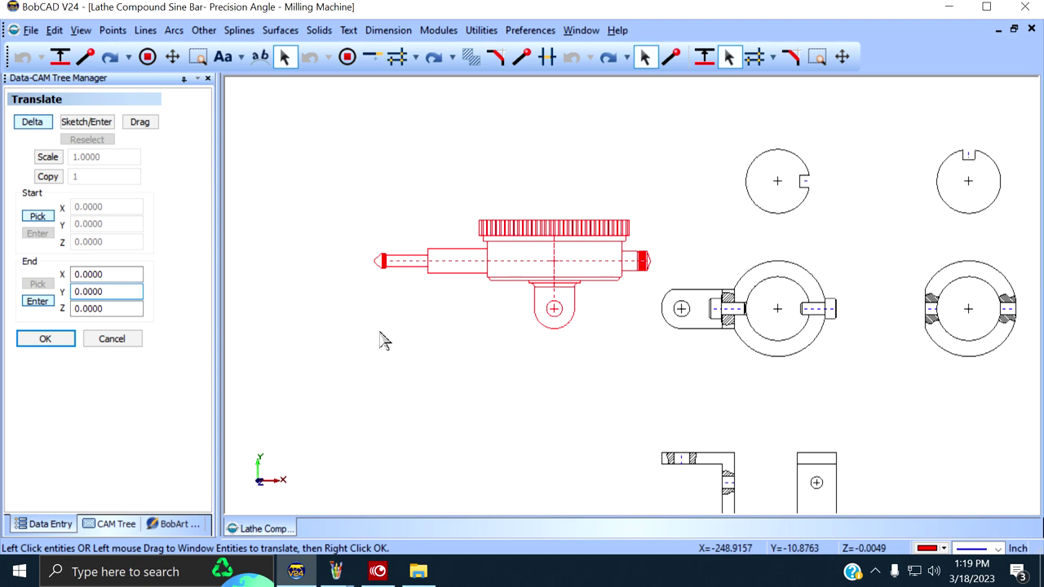
{"action": "double_click", "coordinate": [116, 274]}
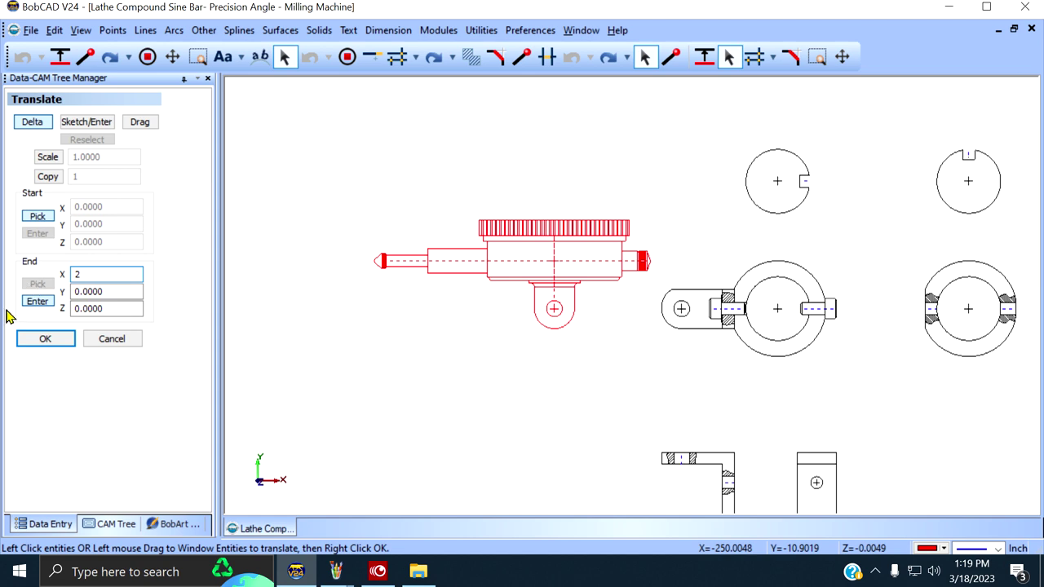
{"action": "type", "text": "2"}
{"action": "left_click", "coordinate": [39, 345]}
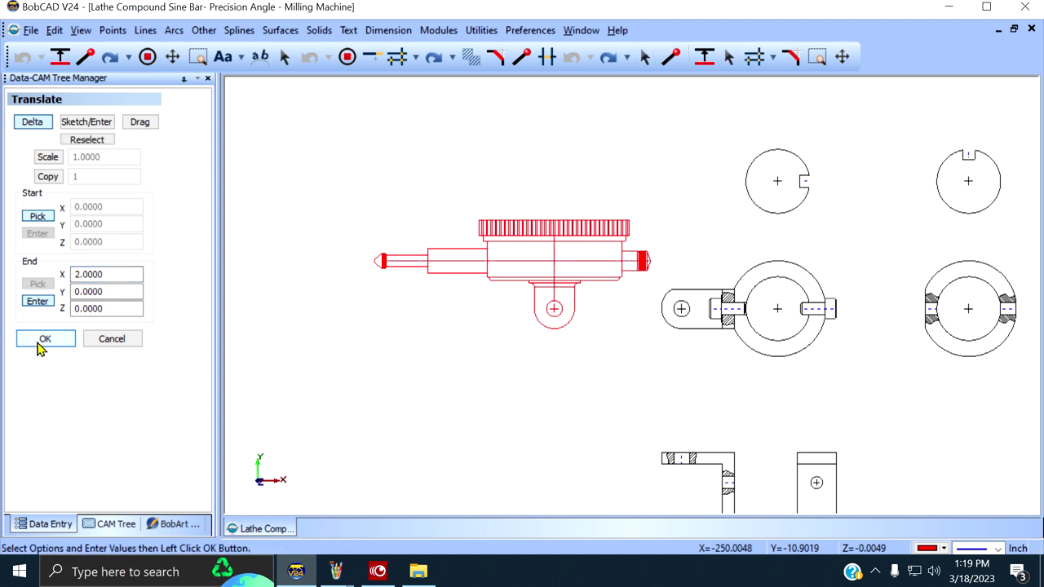
{"action": "left_click", "coordinate": [40, 346]}
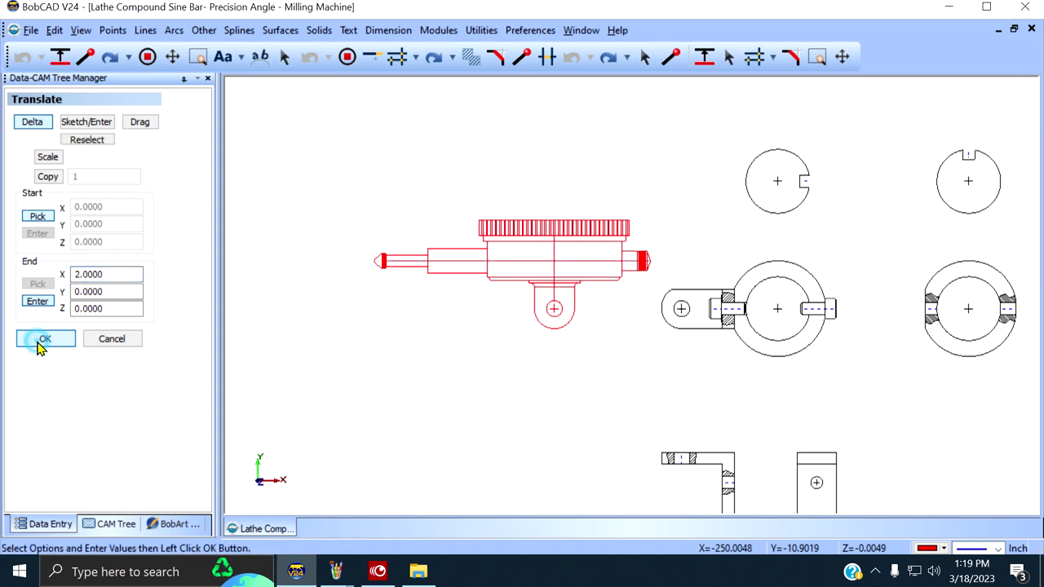
{"action": "right_click", "coordinate": [819, 258]}
{"action": "left_click", "coordinate": [854, 259]}
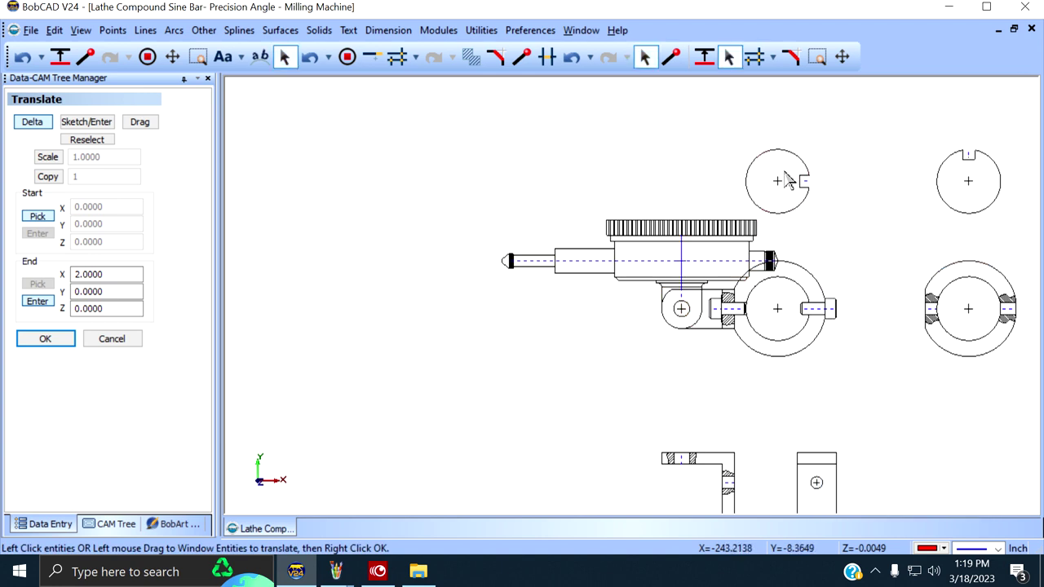
Step: Translate the combined dial indicator, bracket and collar by X 0 and Y 2.0 inches onto the side-slotted shaft end view
{"action": "left_click", "coordinate": [842, 56]}
{"action": "mouse_move", "coordinate": [828, 114]}
{"action": "left_mouse_down"}
{"action": "mouse_move", "coordinate": [798, 209]}
{"action": "mouse_move", "coordinate": [783, 207]}
{"action": "left_mouse_up"}
{"action": "left_click_drag", "start_coordinate": [791, 256], "coordinate": [815, 214]}
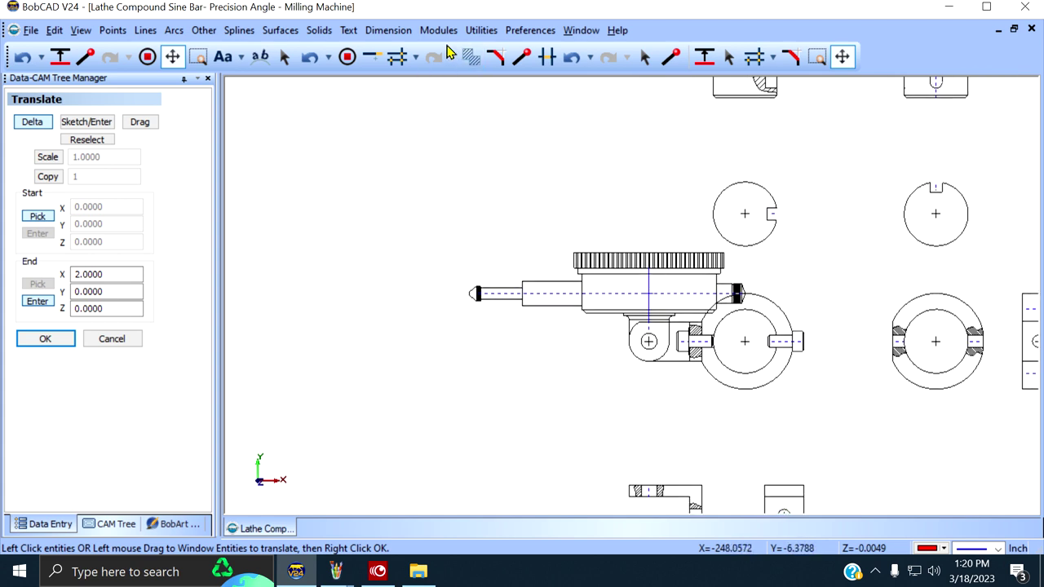
{"action": "left_click", "coordinate": [481, 30]}
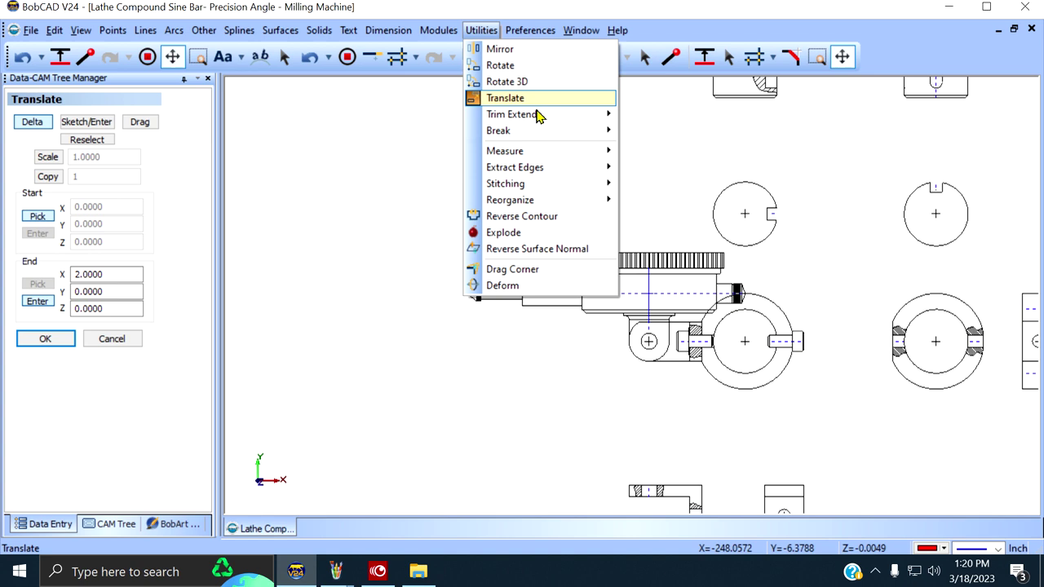
{"action": "left_click", "coordinate": [519, 98]}
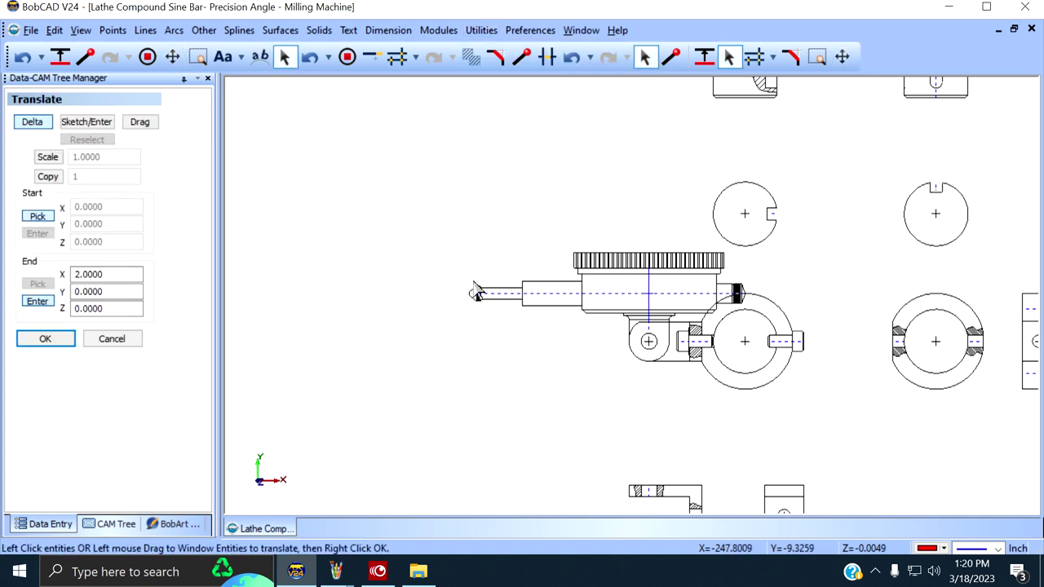
{"action": "left_click_drag", "start_coordinate": [467, 413], "coordinate": [832, 256]}
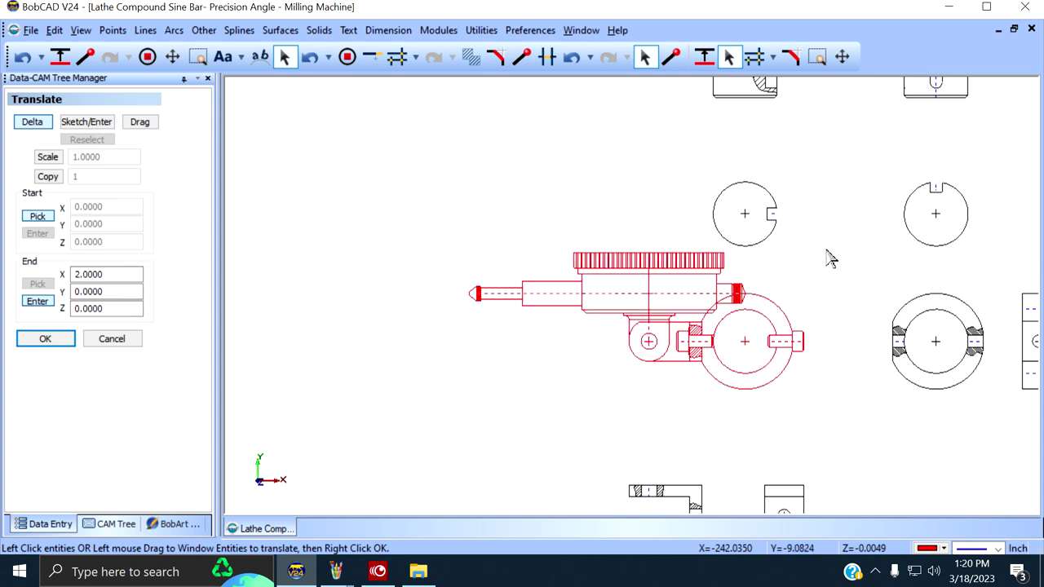
{"action": "double_click", "coordinate": [131, 292]}
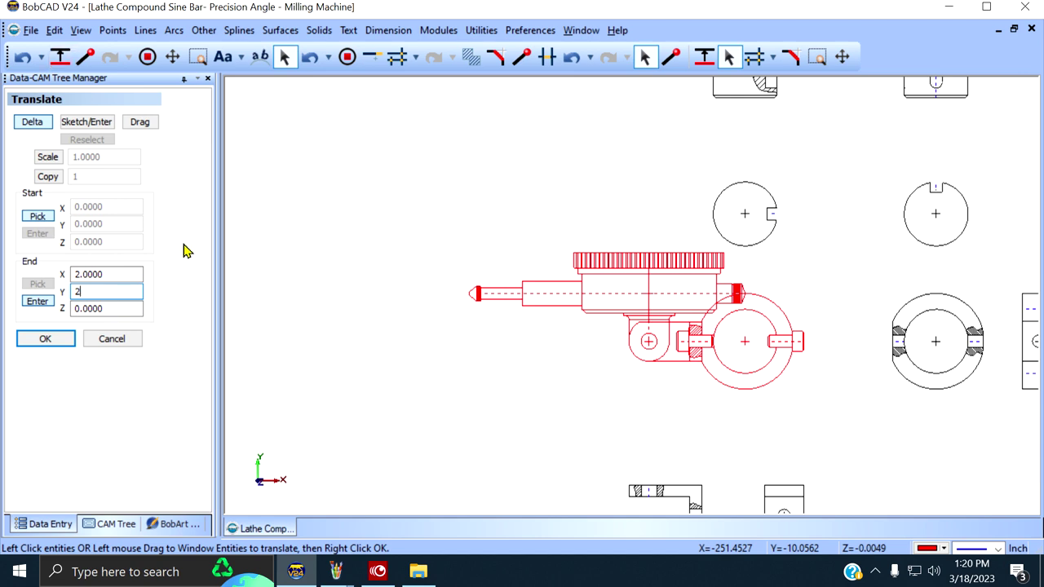
{"action": "type", "text": "2"}
{"action": "double_click", "coordinate": [106, 274]}
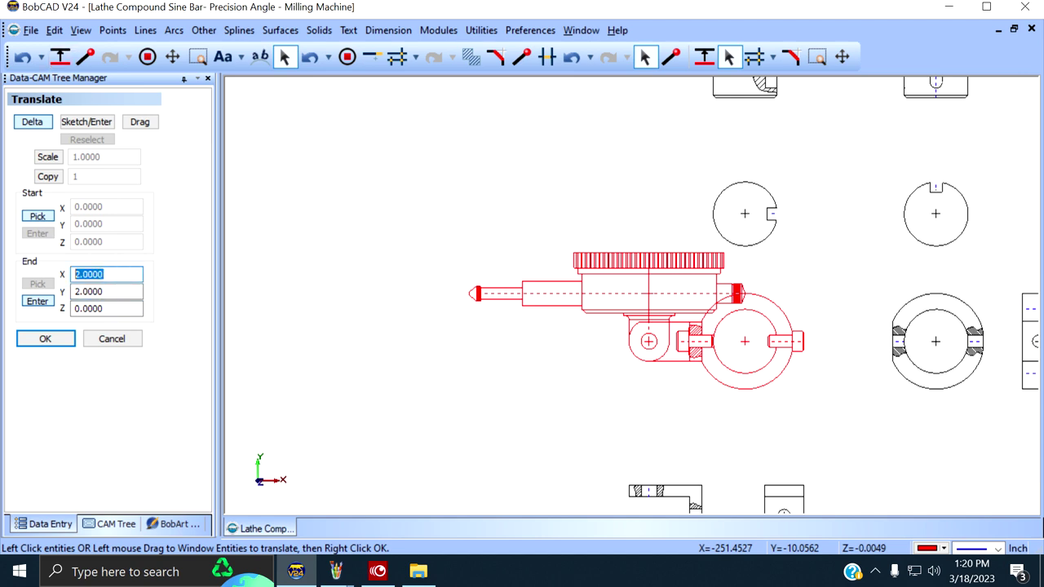
{"action": "left_click", "coordinate": [49, 339]}
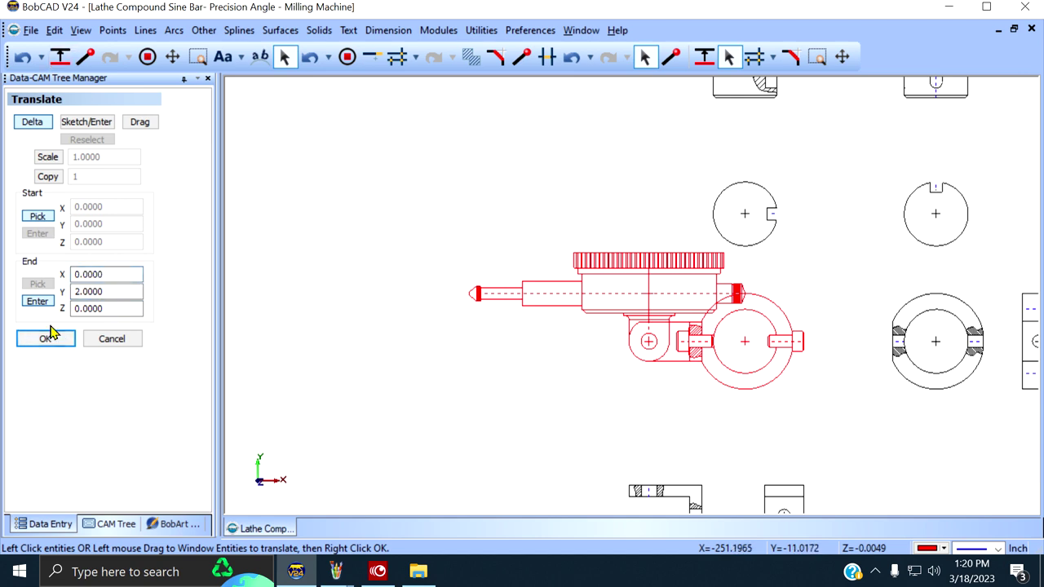
{"action": "left_click", "coordinate": [47, 336]}
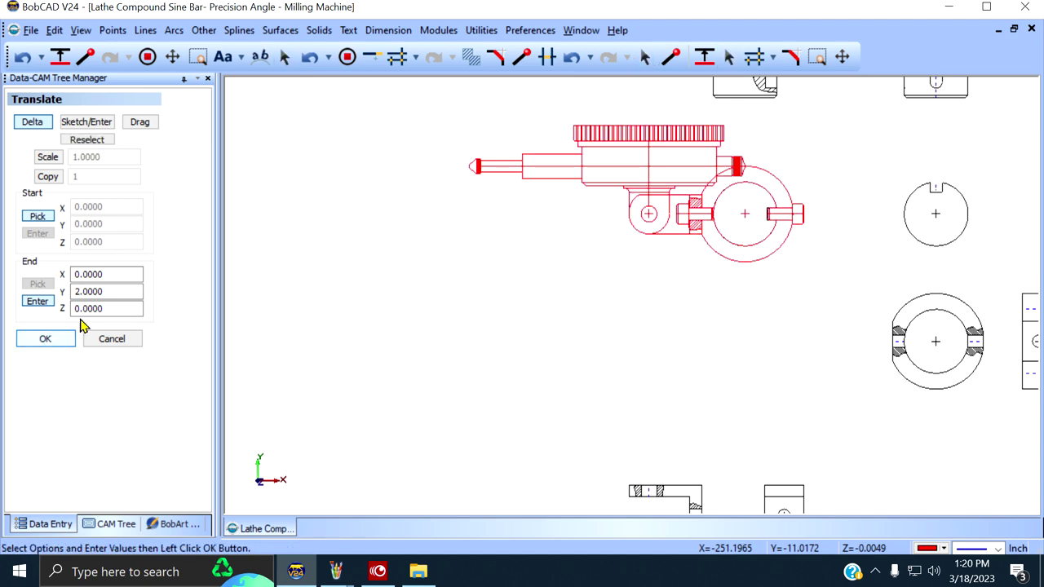
{"action": "right_click", "coordinate": [811, 123]}
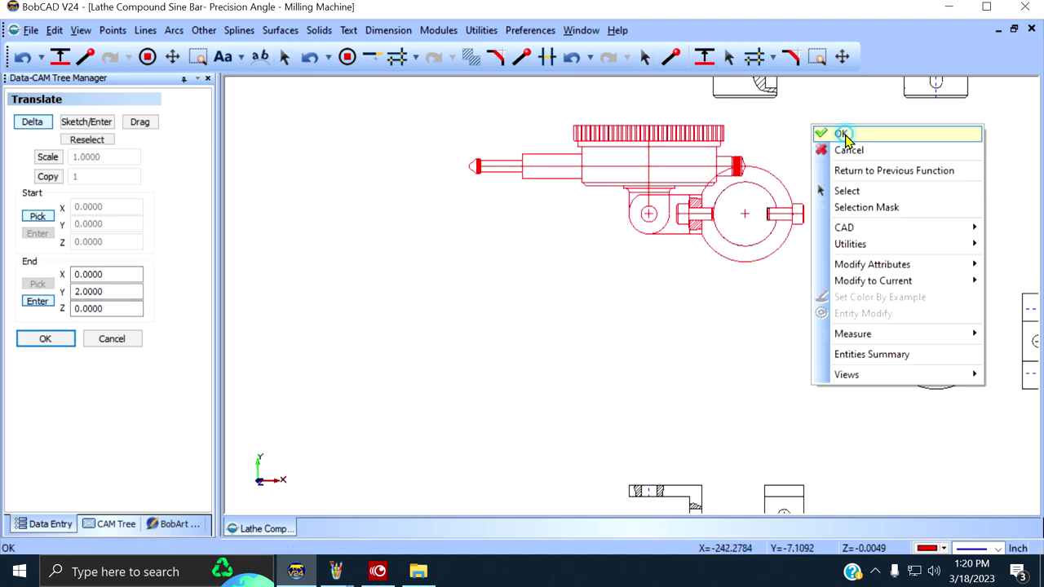
{"action": "left_click", "coordinate": [841, 134]}
Step: Examine how the collar's plain screw sits in the shaft slot and how the bracket screw meets the shaft's surface
{"action": "left_click", "coordinate": [843, 57]}
{"action": "left_click_drag", "start_coordinate": [792, 128], "coordinate": [724, 198]}
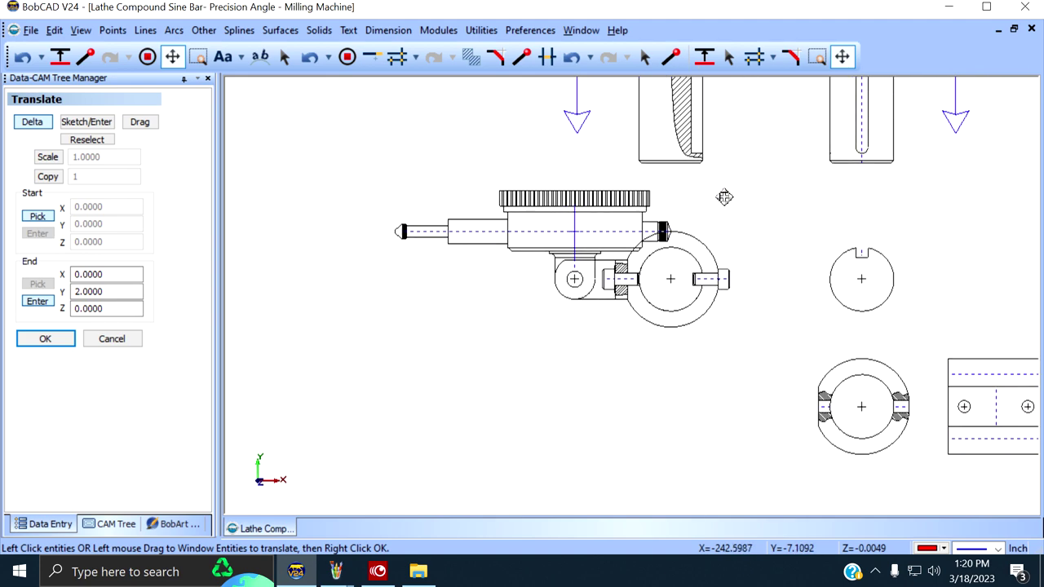
{"action": "scroll", "coordinate": [724, 198], "scroll_direction": "up", "scroll_amount": 6}
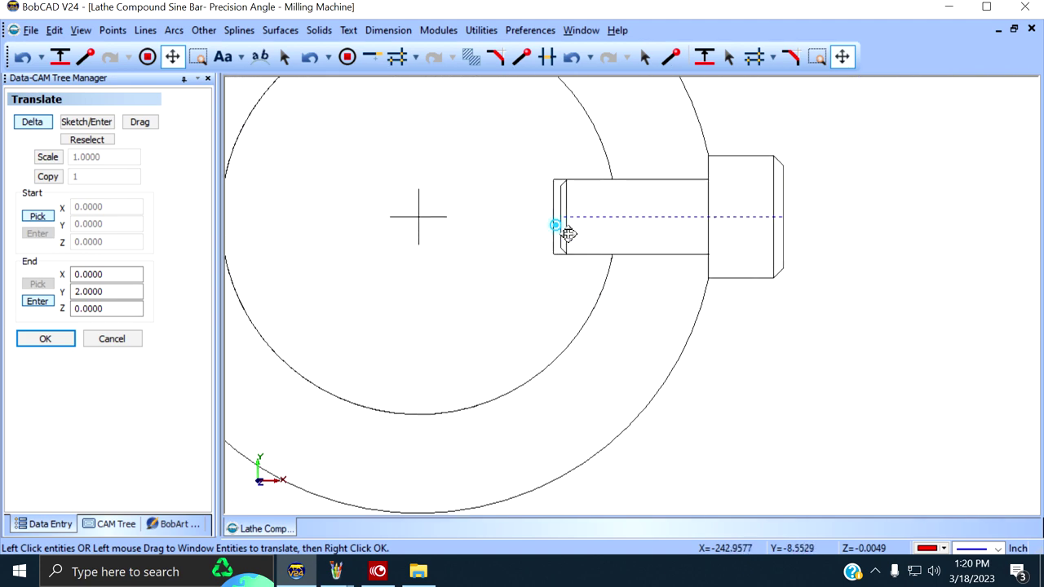
{"action": "left_click_drag", "start_coordinate": [569, 234], "coordinate": [744, 288]}
{"action": "scroll", "coordinate": [746, 289], "scroll_direction": "up", "scroll_amount": 1}
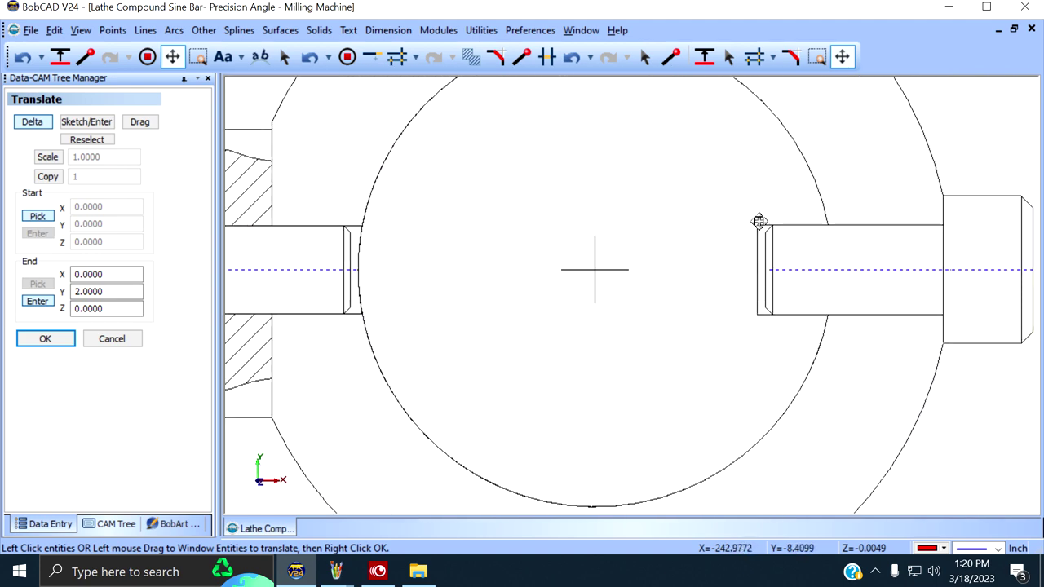
{"action": "scroll", "coordinate": [759, 222], "scroll_direction": "down", "scroll_amount": 4}
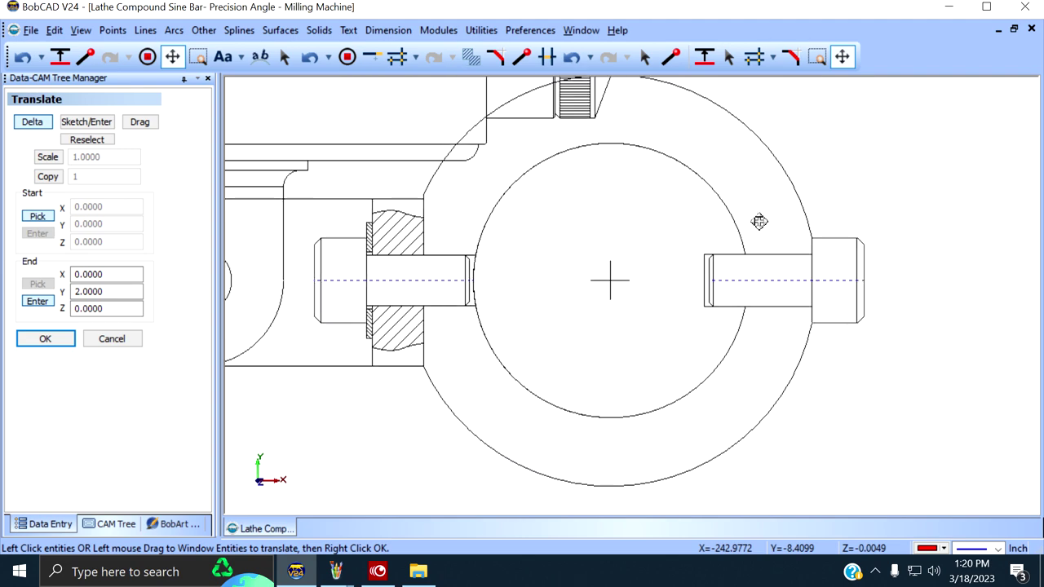
{"action": "scroll", "coordinate": [759, 222], "scroll_direction": "down", "scroll_amount": 1}
{"action": "scroll", "coordinate": [753, 217], "scroll_direction": "down", "scroll_amount": 1}
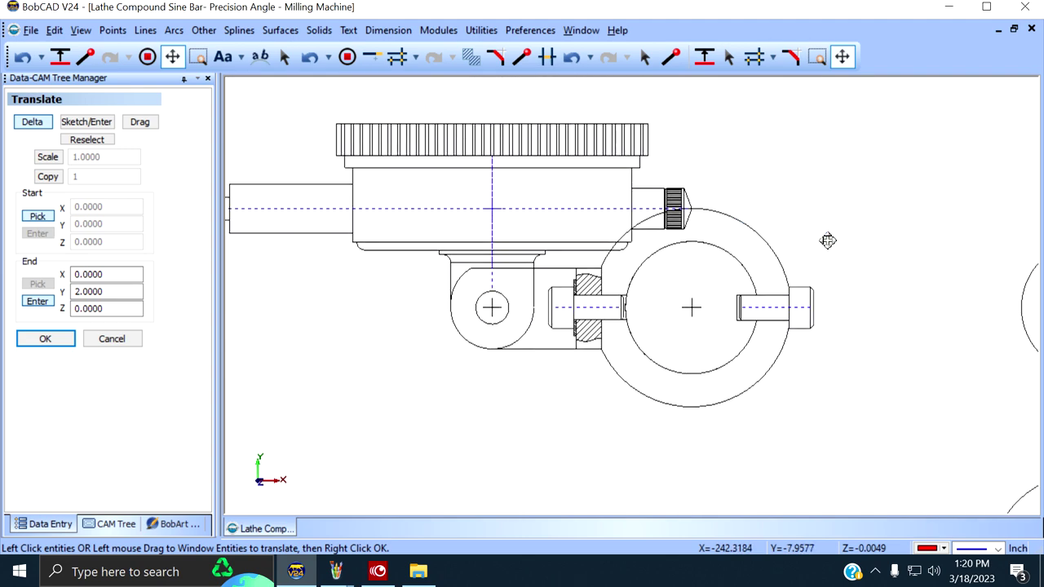
{"action": "scroll", "coordinate": [827, 235], "scroll_direction": "up", "scroll_amount": 1}
{"action": "scroll", "coordinate": [827, 240], "scroll_direction": "down", "scroll_amount": 2}
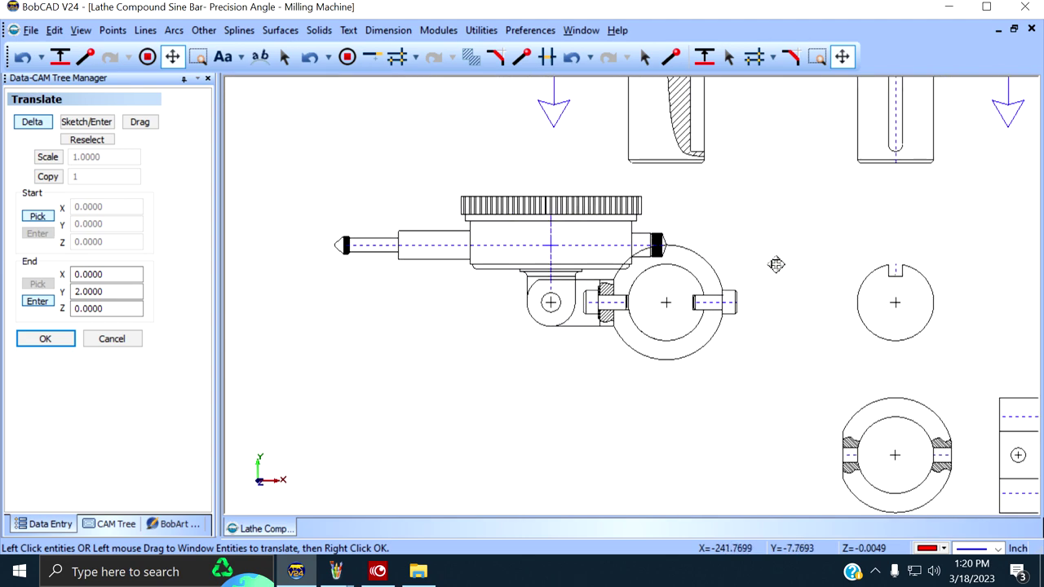
{"action": "scroll", "coordinate": [804, 213], "scroll_direction": "up", "scroll_amount": 1}
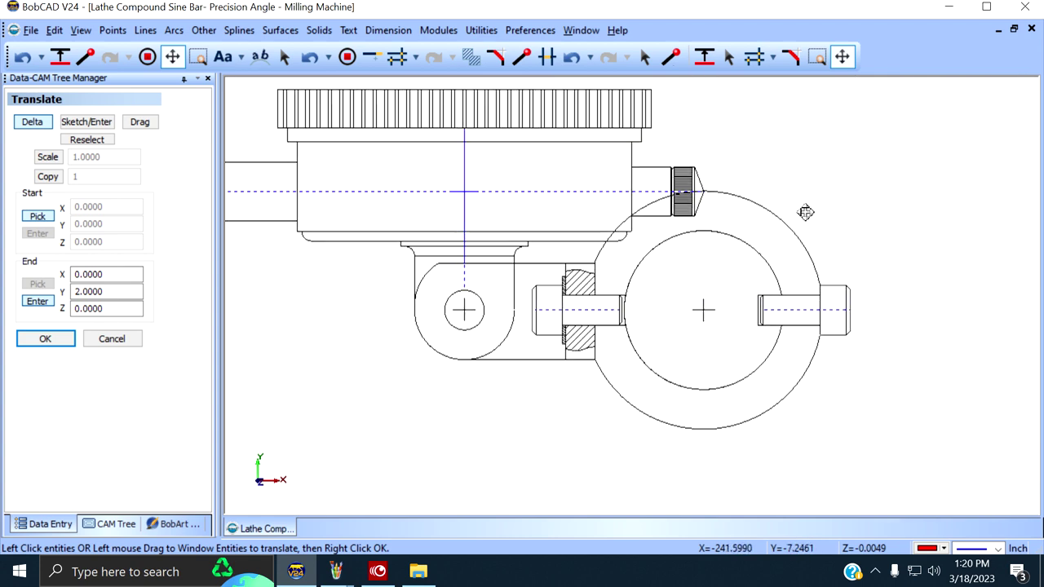
{"action": "scroll", "coordinate": [778, 310], "scroll_direction": "up", "scroll_amount": 1}
{"action": "scroll", "coordinate": [776, 300], "scroll_direction": "down", "scroll_amount": 2}
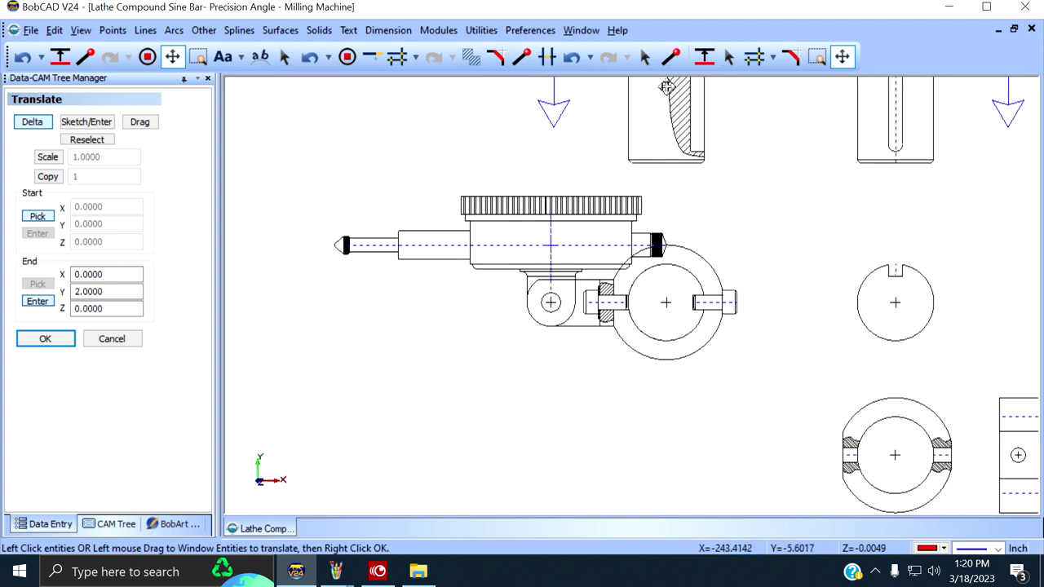
Step: Undo both translations of the dial indicator and collar assembly
{"action": "left_click", "coordinate": [574, 64]}
{"action": "left_click", "coordinate": [572, 65]}
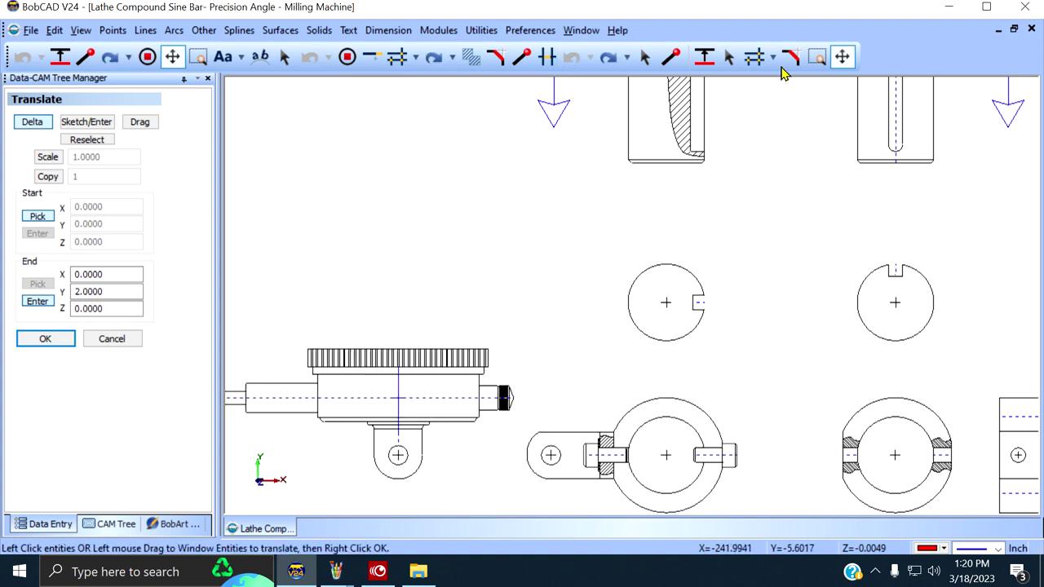
{"action": "scroll", "coordinate": [787, 168], "scroll_direction": "down", "scroll_amount": 2}
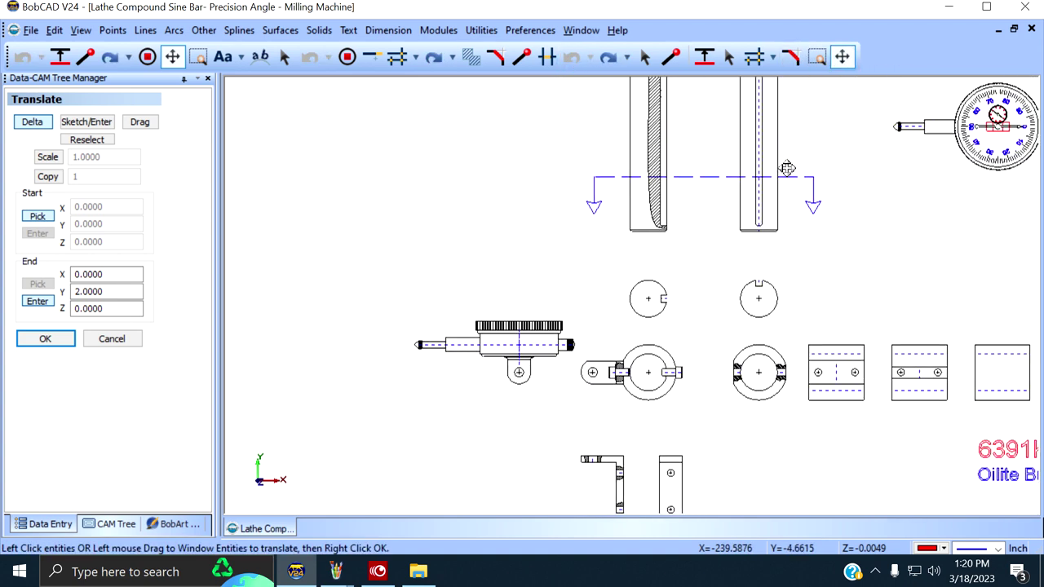
Step: Examine the slotted shaft's side and end views, the collar's end and flat views, and the separate bracket views
{"action": "left_click_drag", "start_coordinate": [634, 200], "coordinate": [634, 118]}
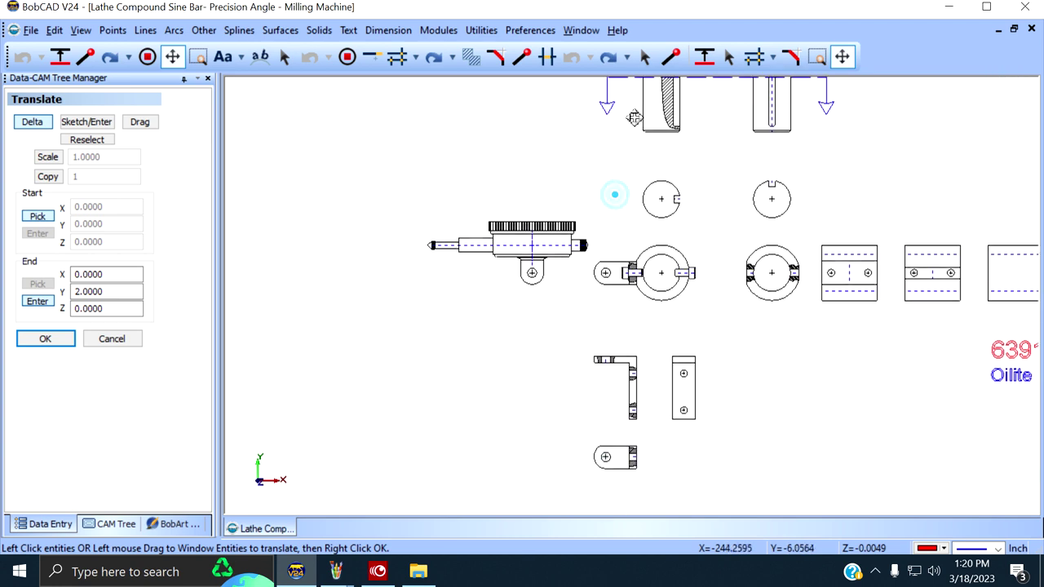
{"action": "mouse_move", "coordinate": [613, 253]}
{"action": "left_mouse_down"}
{"action": "mouse_move", "coordinate": [623, 156]}
{"action": "mouse_move", "coordinate": [609, 252]}
{"action": "mouse_move", "coordinate": [651, 349]}
{"action": "left_mouse_up"}
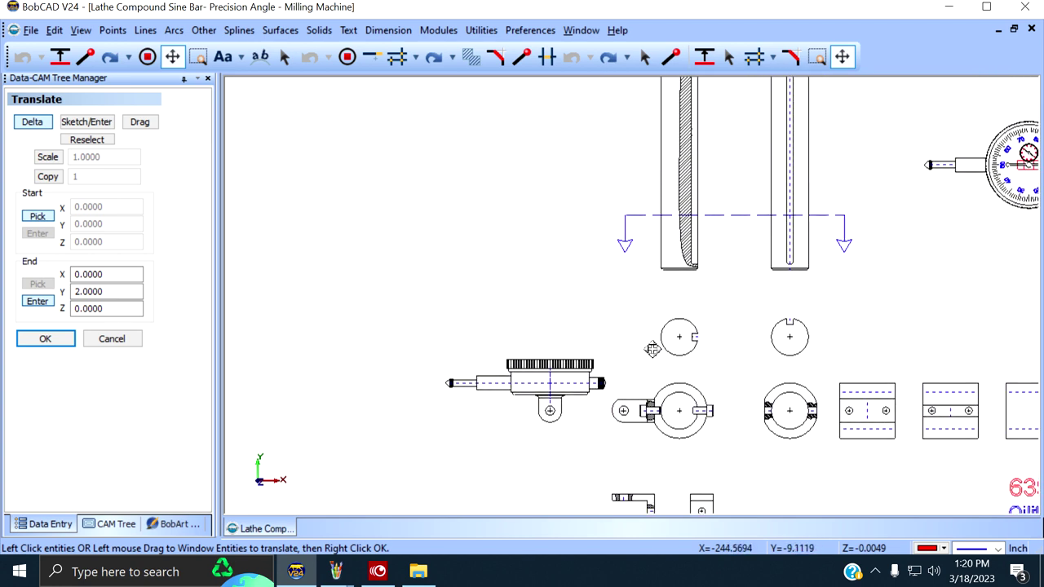
{"action": "left_click_drag", "start_coordinate": [755, 187], "coordinate": [641, 261]}
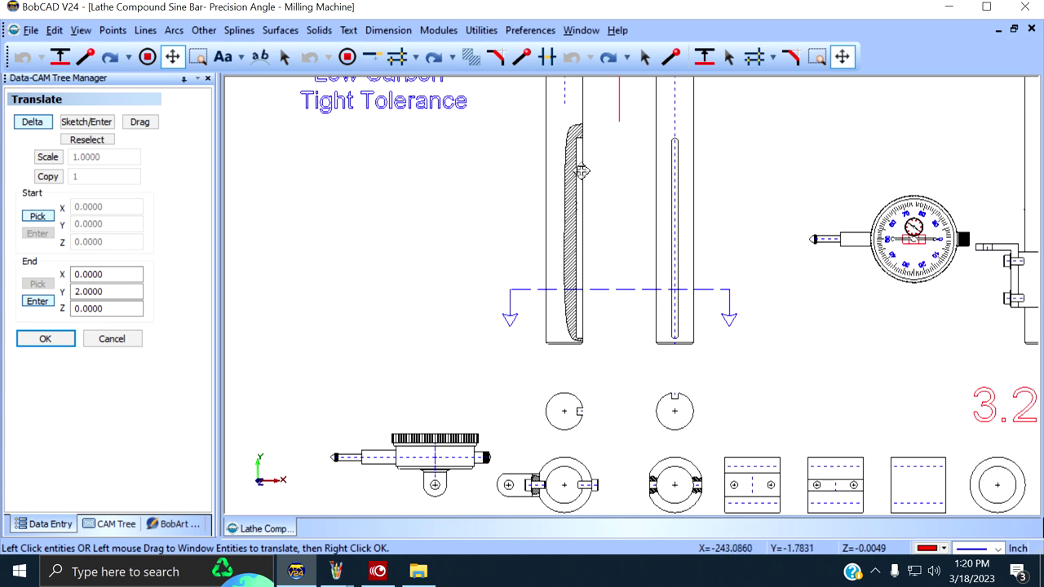
{"action": "mouse_move", "coordinate": [620, 351]}
{"action": "left_mouse_down"}
{"action": "mouse_move", "coordinate": [655, 161]}
{"action": "mouse_move", "coordinate": [653, 79]}
{"action": "left_mouse_up"}
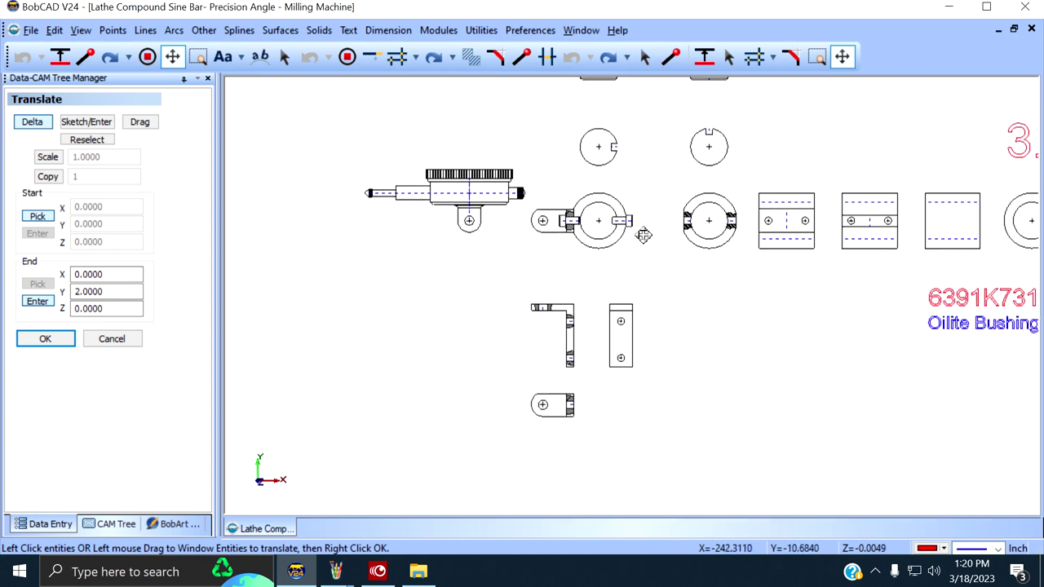
{"action": "mouse_move", "coordinate": [644, 236]}
{"action": "left_mouse_down"}
{"action": "mouse_move", "coordinate": [655, 219]}
{"action": "mouse_move", "coordinate": [616, 240]}
{"action": "left_mouse_up"}
{"action": "scroll", "coordinate": [730, 245], "scroll_direction": "up", "scroll_amount": 3}
{"action": "left_click_drag", "start_coordinate": [730, 245], "coordinate": [648, 329]}
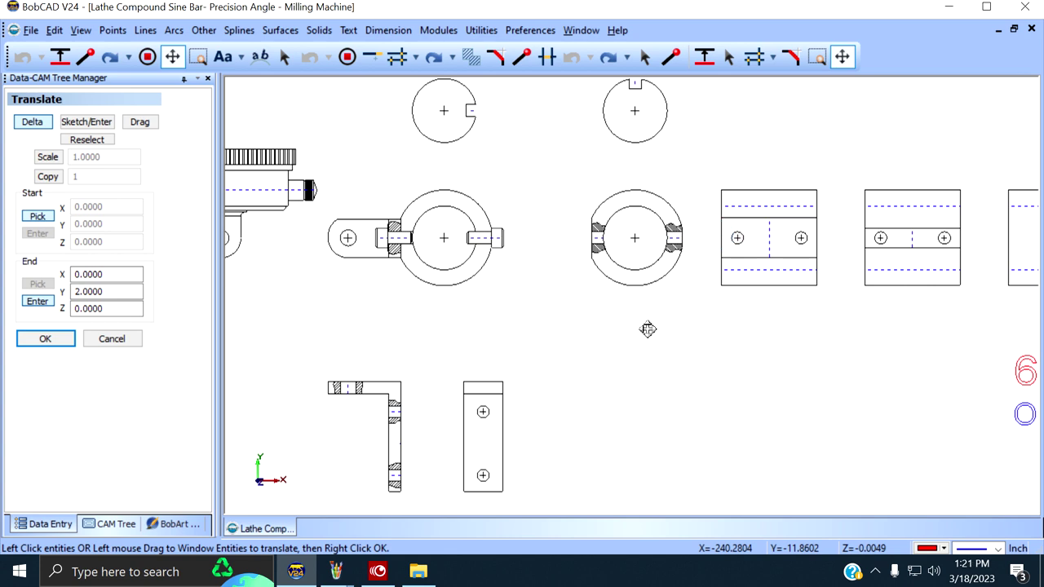
Step: Examine the collar's sectioned end view, its flat views with screw holes, and the L-shaped bracket's three views
{"action": "scroll", "coordinate": [700, 205], "scroll_direction": "up", "scroll_amount": 5}
{"action": "left_click_drag", "start_coordinate": [670, 144], "coordinate": [660, 281]}
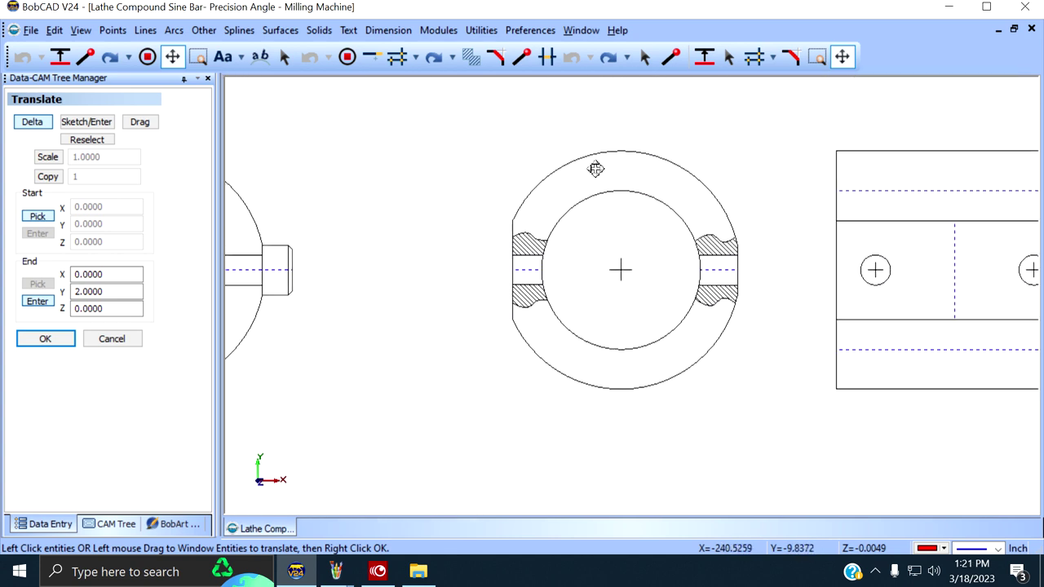
{"action": "scroll", "coordinate": [775, 224], "scroll_direction": "down", "scroll_amount": 1}
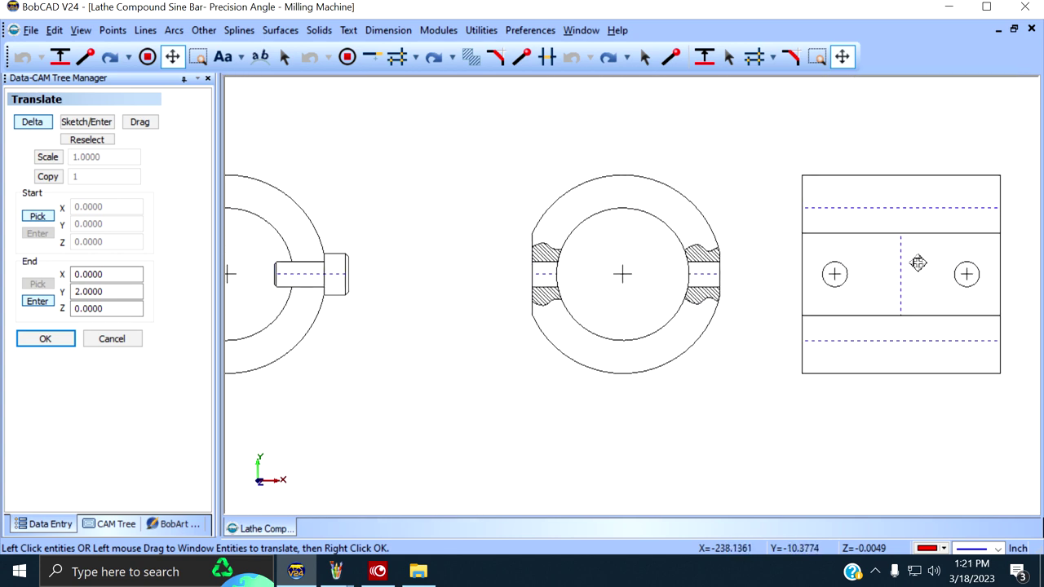
{"action": "scroll", "coordinate": [871, 274], "scroll_direction": "down", "scroll_amount": 1}
{"action": "left_click_drag", "start_coordinate": [695, 365], "coordinate": [830, 149]}
{"action": "left_click_drag", "start_coordinate": [690, 275], "coordinate": [944, 107]}
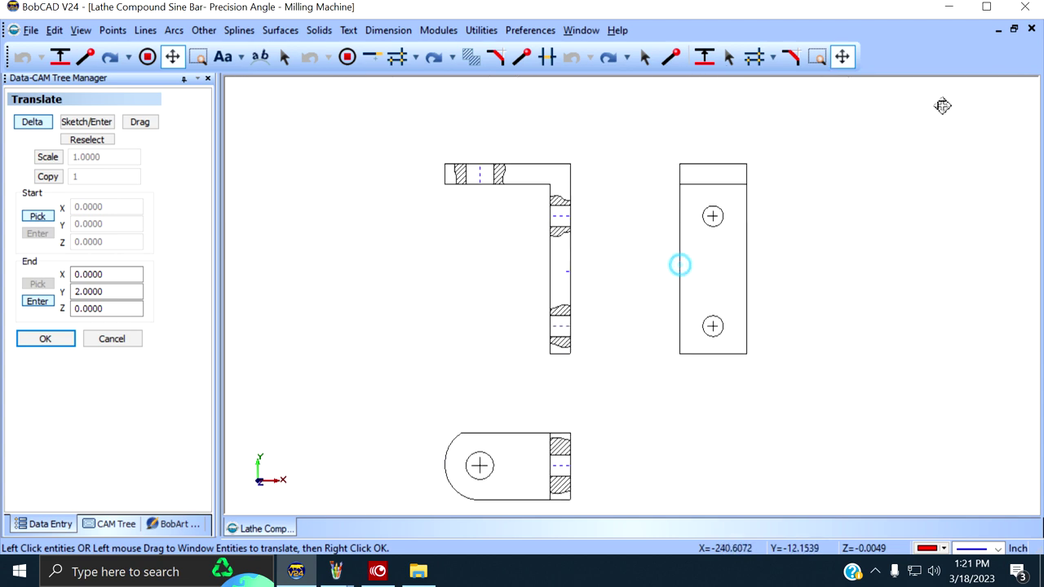
{"action": "scroll", "coordinate": [902, 171], "scroll_direction": "down", "scroll_amount": 1}
{"action": "left_click_drag", "start_coordinate": [716, 245], "coordinate": [759, 221]}
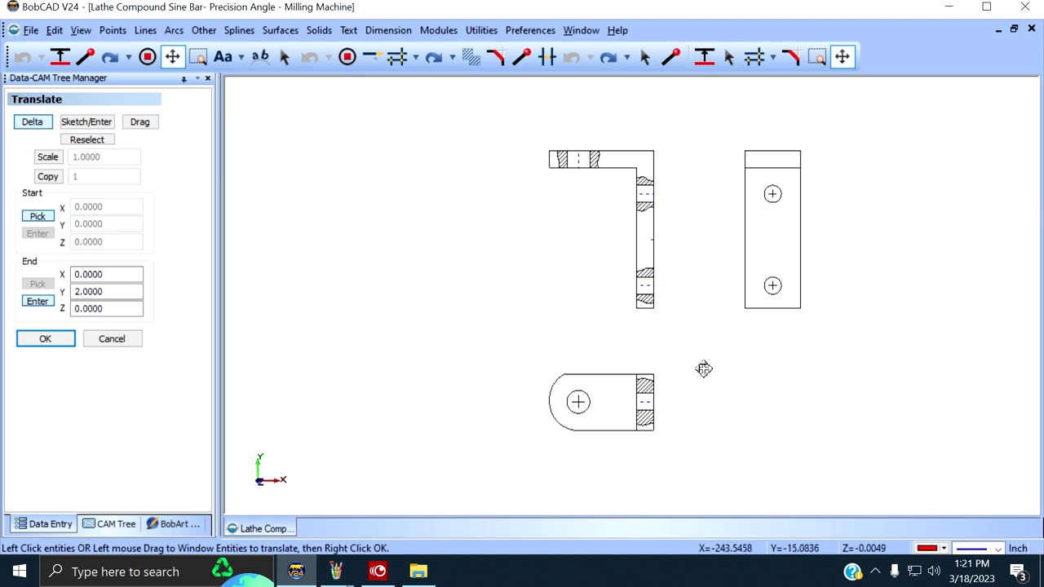
{"action": "left_click_drag", "start_coordinate": [697, 357], "coordinate": [774, 514]}
{"action": "scroll", "coordinate": [775, 327], "scroll_direction": "down", "scroll_amount": 3}
{"action": "left_click_drag", "start_coordinate": [715, 215], "coordinate": [708, 324]}
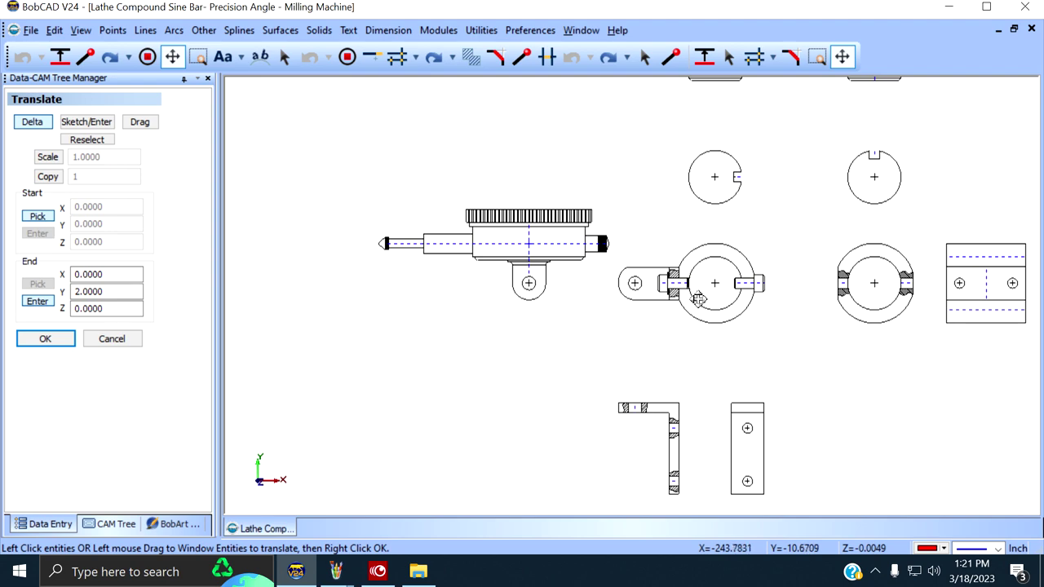
{"action": "scroll", "coordinate": [699, 300], "scroll_direction": "down", "scroll_amount": 2}
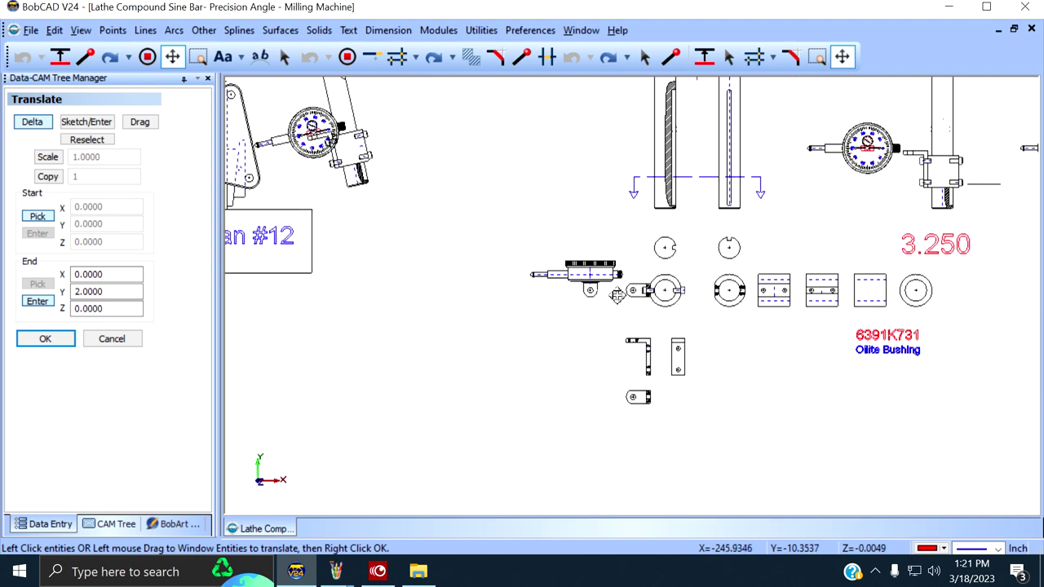
Step: Examine the 12.436° spindle setup, where the dial indicator on the slotted shaft meets the sine bar against the 6 X 6 angle block
{"action": "mouse_move", "coordinate": [484, 239]}
{"action": "left_mouse_down"}
{"action": "mouse_move", "coordinate": [709, 354]}
{"action": "mouse_move", "coordinate": [816, 384]}
{"action": "left_mouse_up"}
{"action": "mouse_move", "coordinate": [810, 274]}
{"action": "left_mouse_down"}
{"action": "mouse_move", "coordinate": [809, 321]}
{"action": "mouse_move", "coordinate": [838, 348]}
{"action": "mouse_move", "coordinate": [827, 355]}
{"action": "left_mouse_up"}
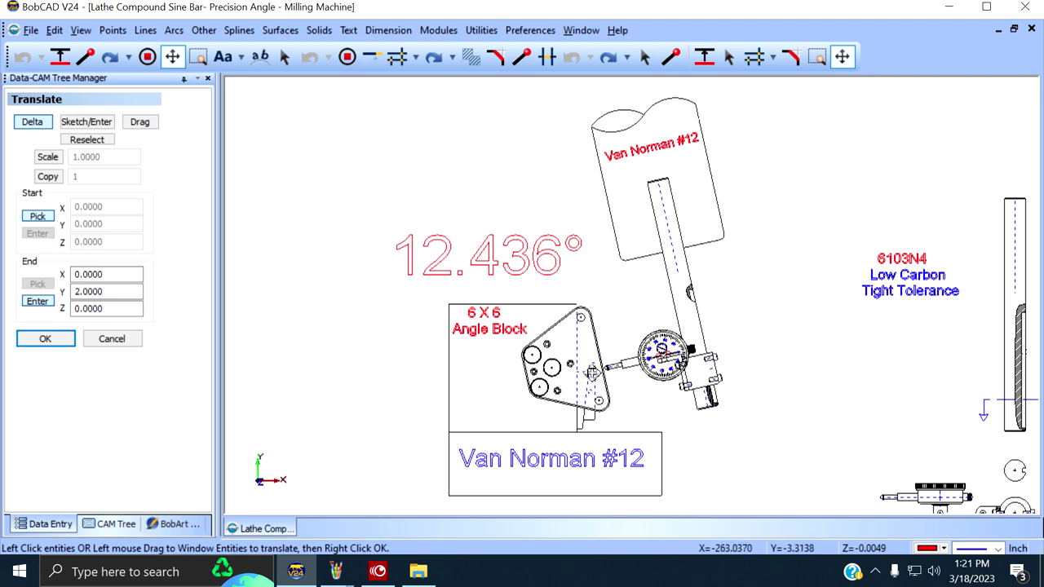
{"action": "mouse_move", "coordinate": [535, 406]}
{"action": "left_mouse_down"}
{"action": "mouse_move", "coordinate": [561, 360]}
{"action": "mouse_move", "coordinate": [556, 391]}
{"action": "left_mouse_up"}
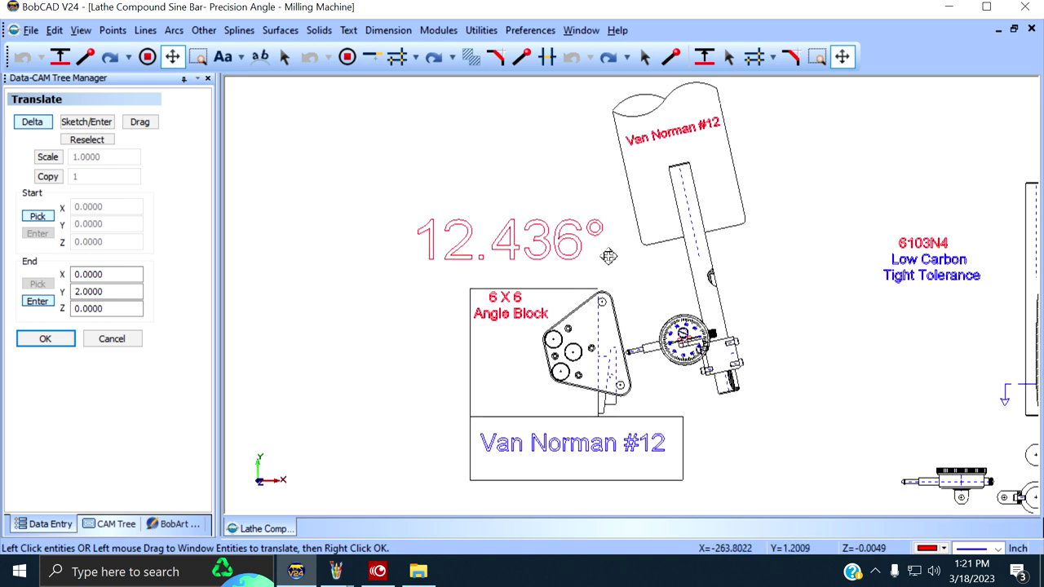
{"action": "left_click_drag", "start_coordinate": [608, 256], "coordinate": [582, 306]}
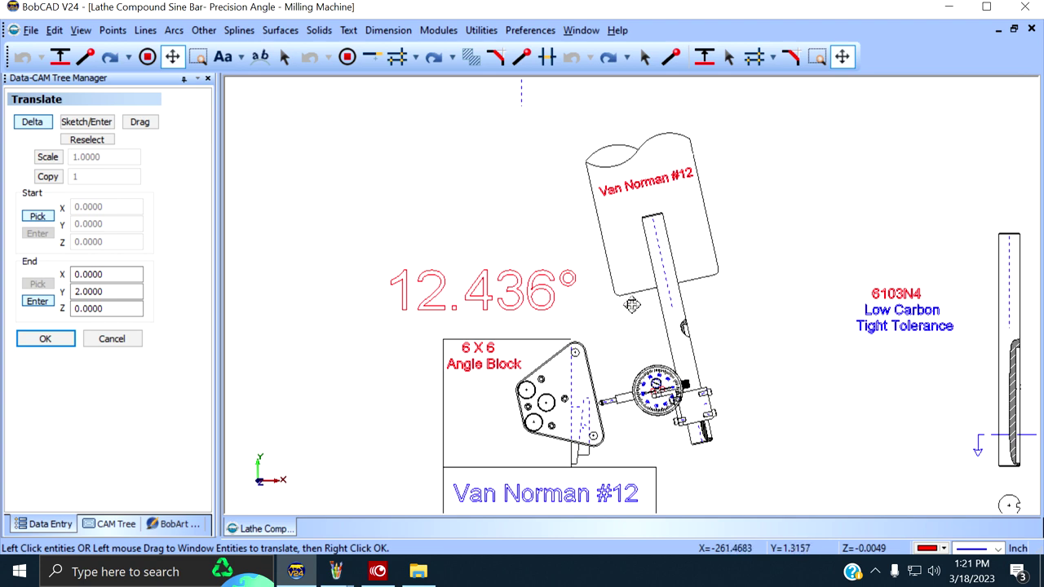
{"action": "mouse_move", "coordinate": [718, 329]}
{"action": "left_mouse_down"}
{"action": "mouse_move", "coordinate": [730, 283]}
{"action": "mouse_move", "coordinate": [729, 299]}
{"action": "left_mouse_up"}
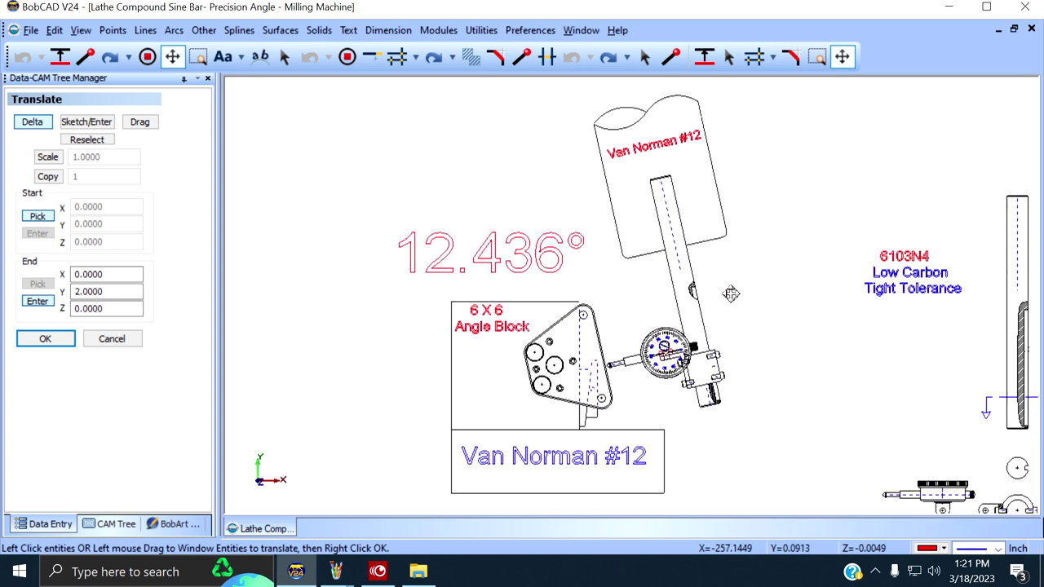
{"action": "scroll", "coordinate": [729, 299], "scroll_direction": "down", "scroll_amount": 1}
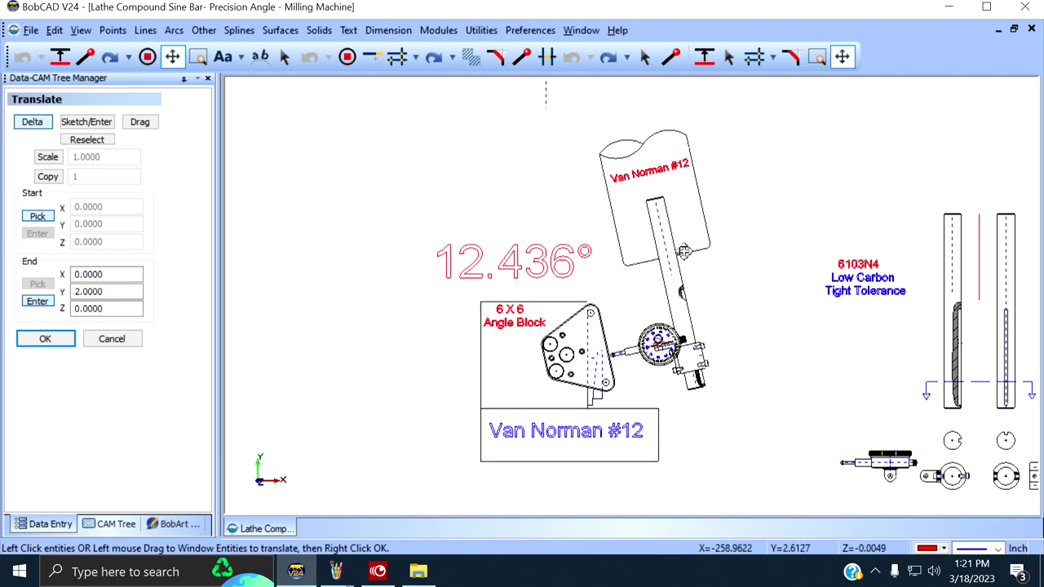
{"action": "scroll", "coordinate": [726, 295], "scroll_direction": "up", "scroll_amount": 2}
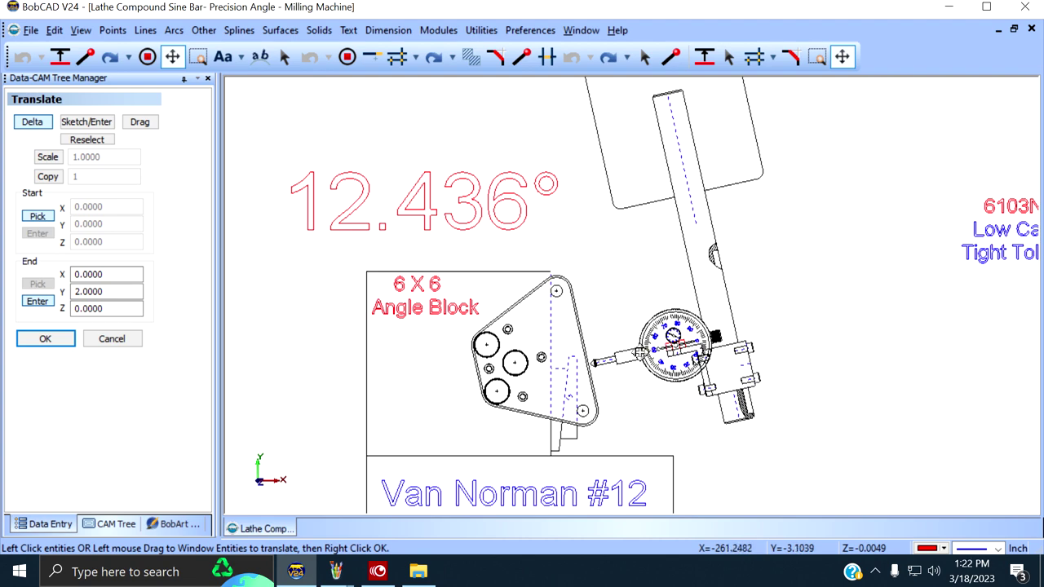
{"action": "scroll", "coordinate": [596, 360], "scroll_direction": "up", "scroll_amount": 2}
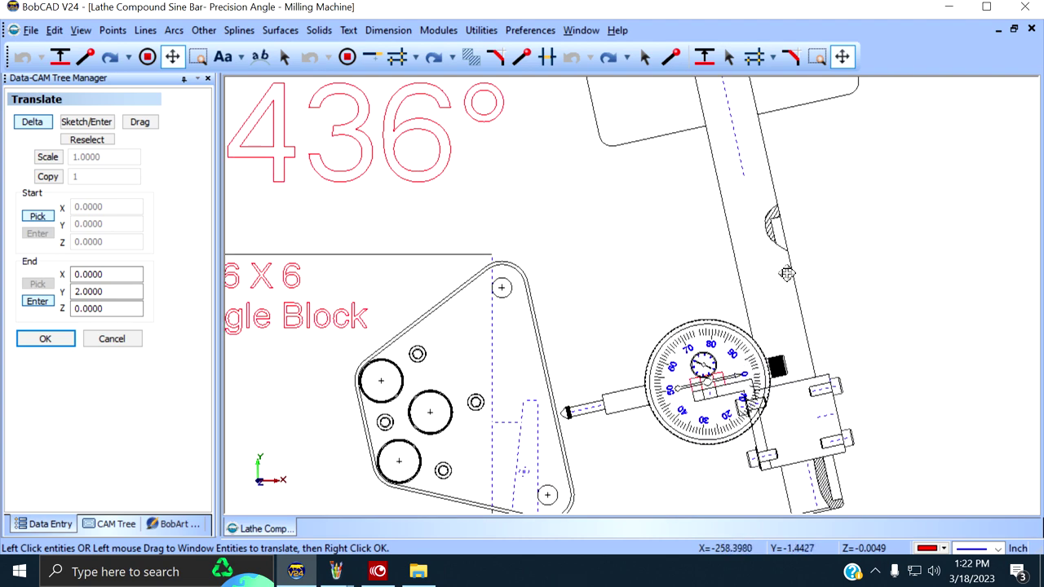
{"action": "scroll", "coordinate": [871, 340], "scroll_direction": "down", "scroll_amount": 3}
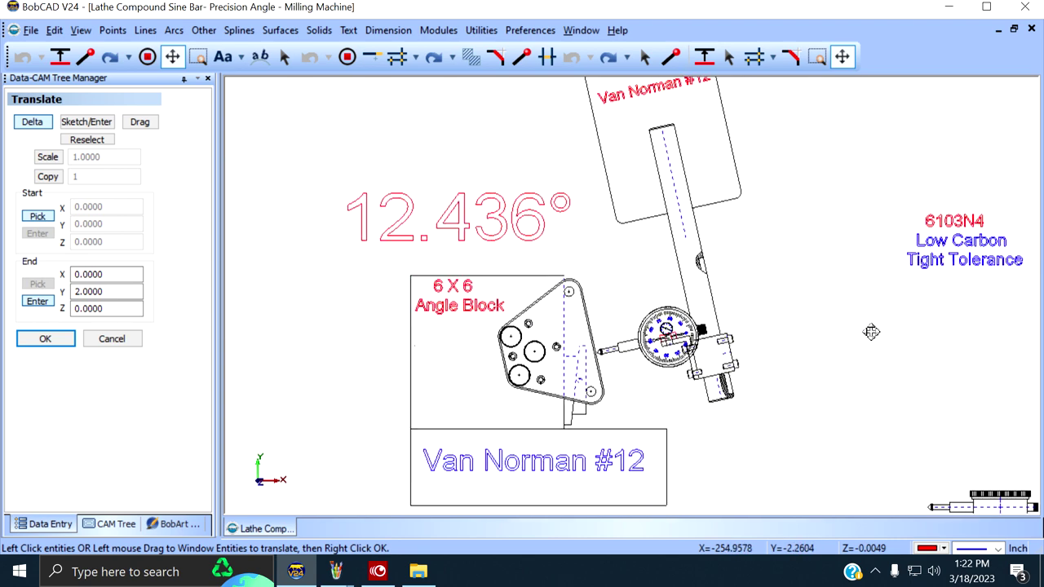
{"action": "scroll", "coordinate": [821, 326], "scroll_direction": "down", "scroll_amount": 1}
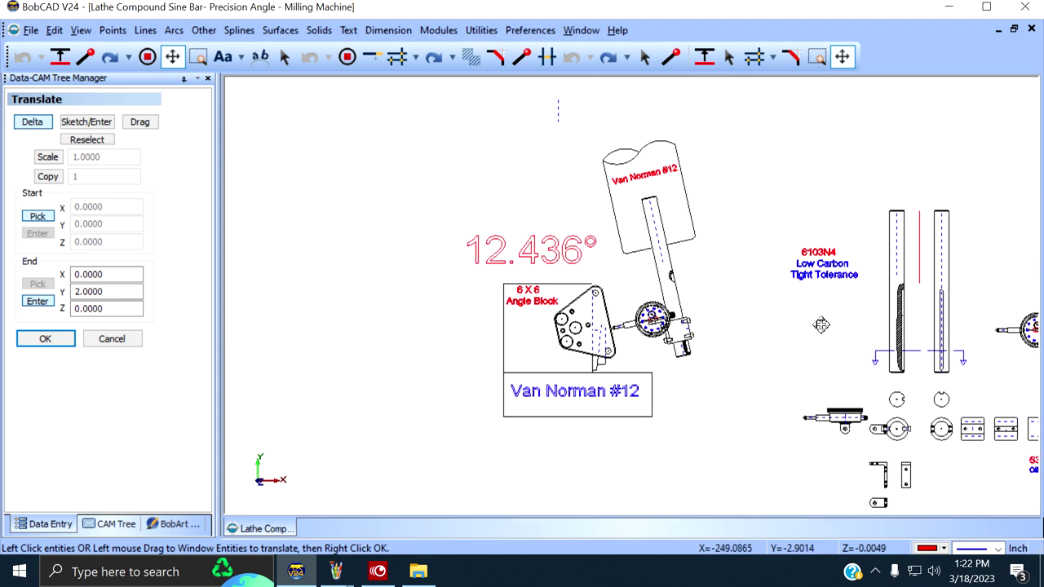
{"action": "scroll", "coordinate": [807, 324], "scroll_direction": "down", "scroll_amount": 1}
{"action": "scroll", "coordinate": [744, 327], "scroll_direction": "up", "scroll_amount": 1}
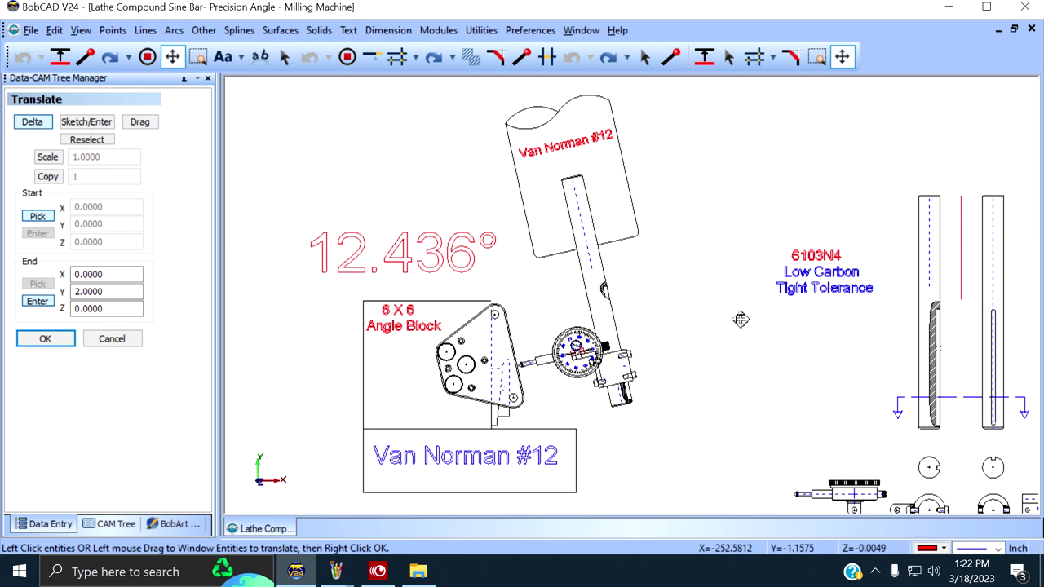
{"action": "scroll", "coordinate": [741, 319], "scroll_direction": "down", "scroll_amount": 2}
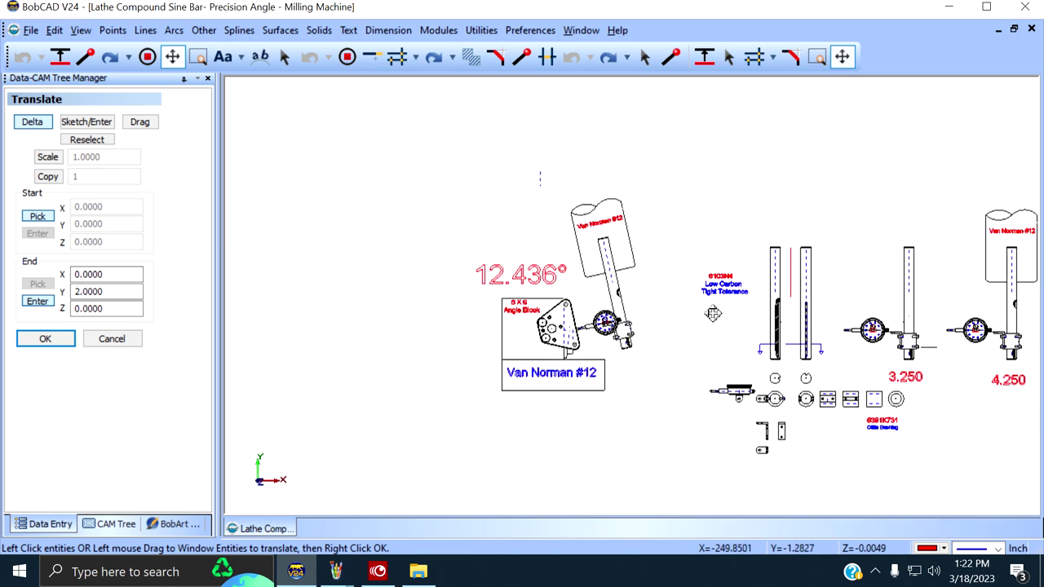
{"action": "mouse_move", "coordinate": [717, 310]}
{"action": "left_mouse_down"}
{"action": "mouse_move", "coordinate": [687, 317]}
{"action": "mouse_move", "coordinate": [594, 304]}
{"action": "left_mouse_up"}
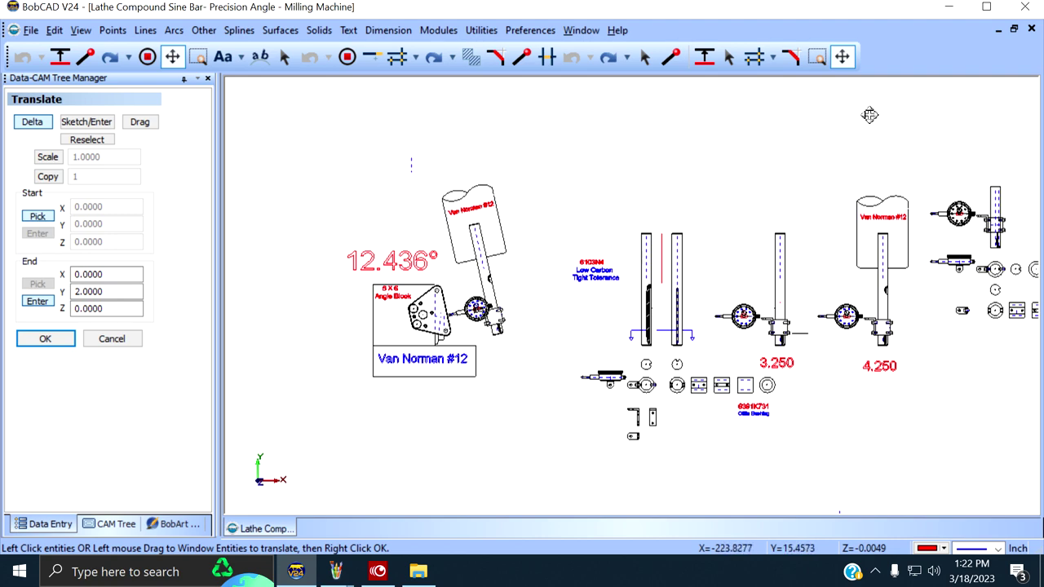
Step: Switch to Paint and show the whole "Thanks for Watching" page of Tangent Video LetterHead Two Thumbs Up.bmp
{"action": "left_click", "coordinate": [949, 8]}
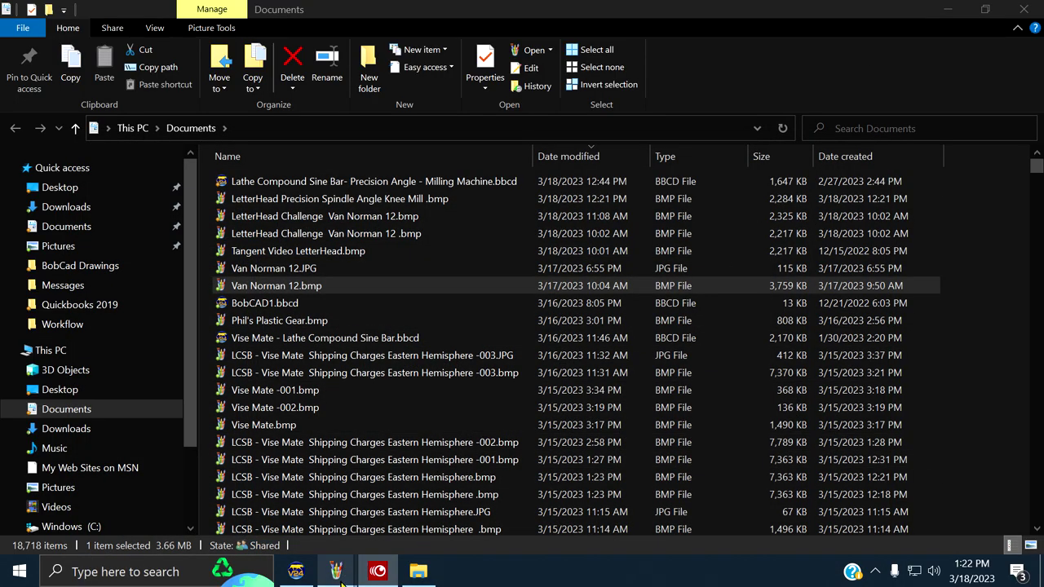
{"action": "mouse_move", "coordinate": [354, 573]}
{"action": "left_click", "coordinate": [418, 522]}
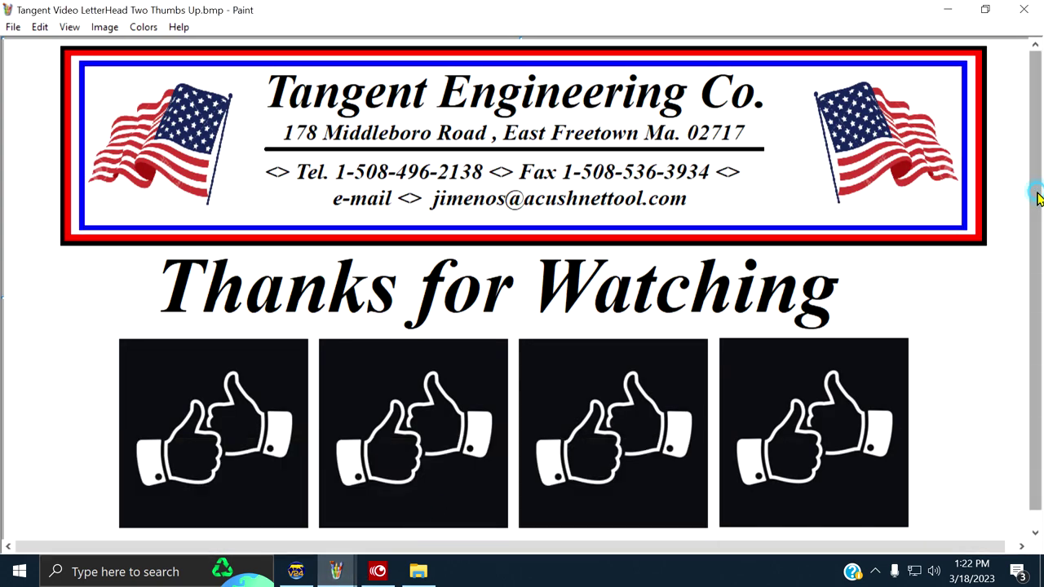
{"action": "left_click_drag", "start_coordinate": [1037, 192], "coordinate": [1043, 162]}
{"action": "left_click_drag", "start_coordinate": [1036, 179], "coordinate": [1041, 189]}
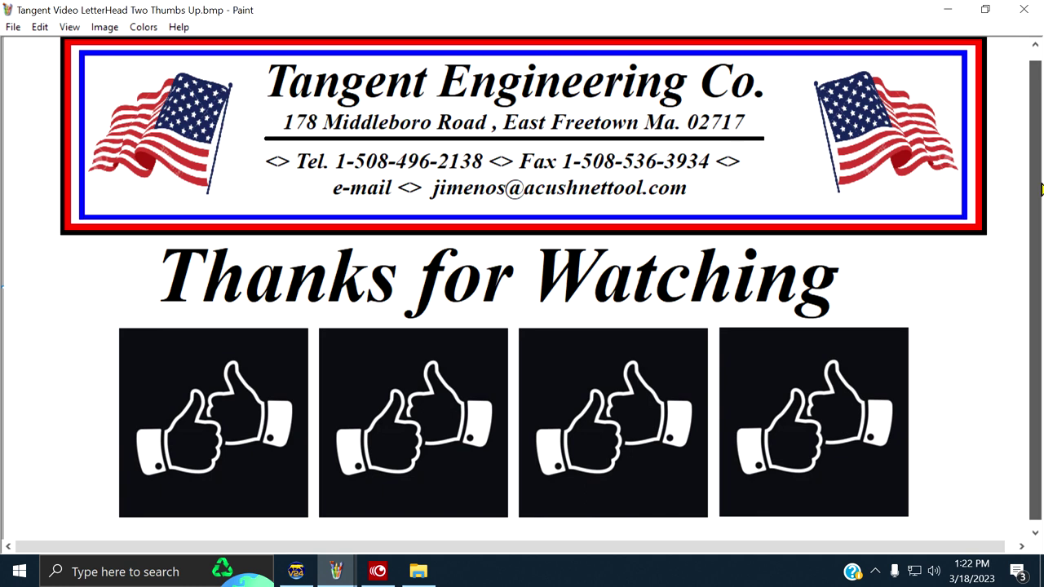